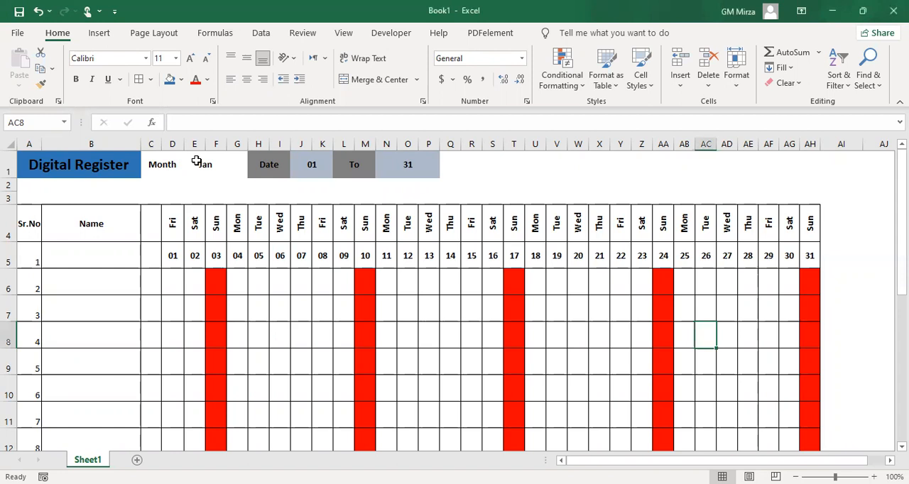
# Set the register's month to May in cell E1
pyautogui.click(197, 161)
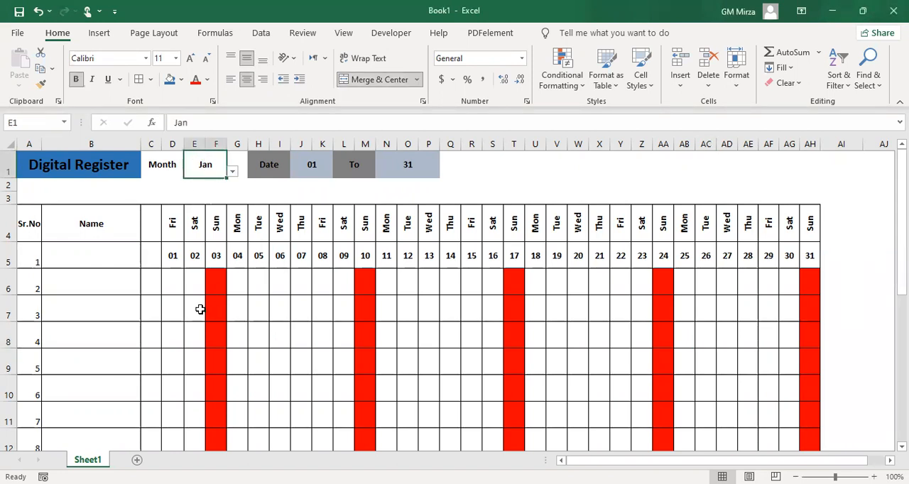
pyautogui.click(232, 172)
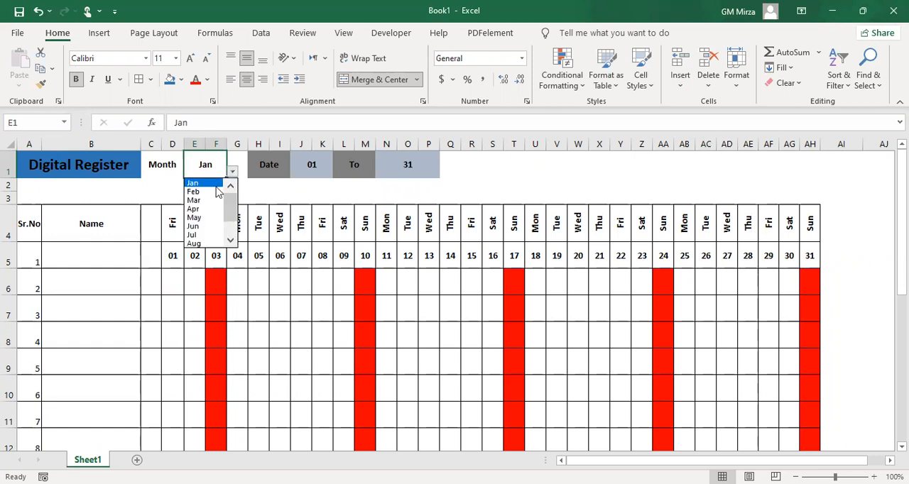
pyautogui.click(193, 217)
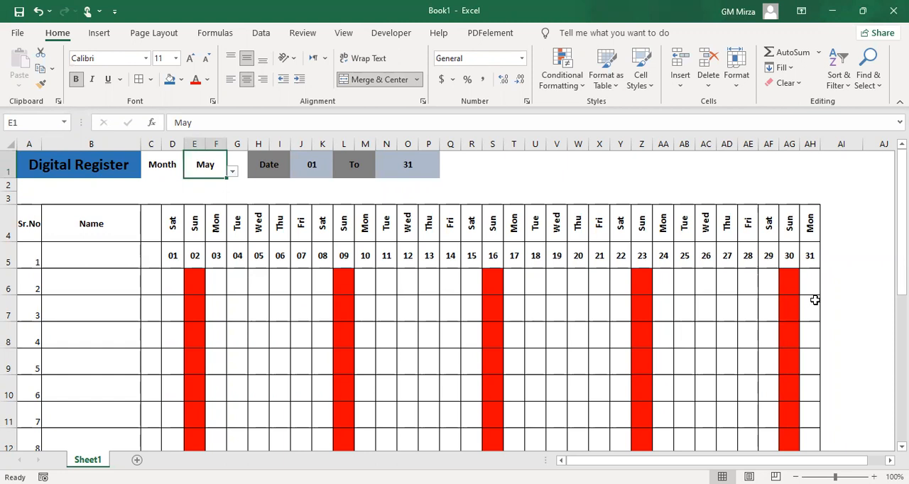
# Try to enter p in cell E6 under Sunday the 2nd, and cancel the entry
pyautogui.click(192, 282)
pyautogui.write('p')
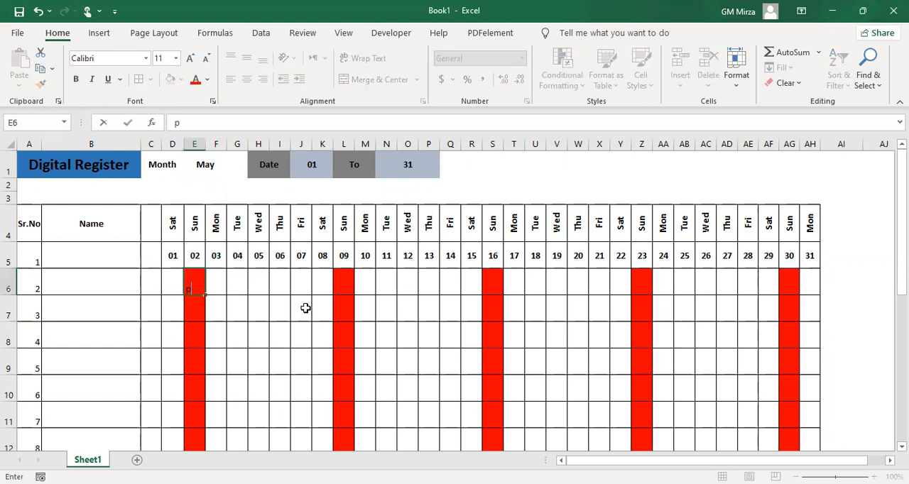
pyautogui.press('Return')
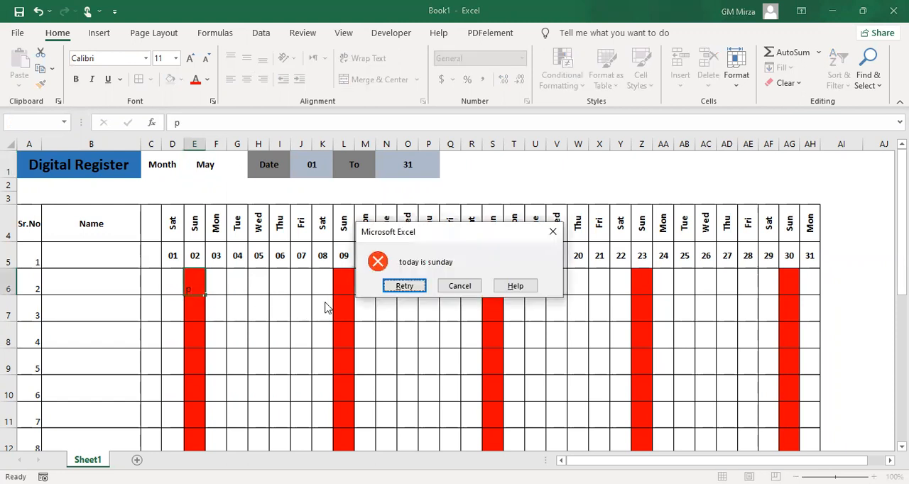
pyautogui.click(414, 284)
pyautogui.click(503, 295)
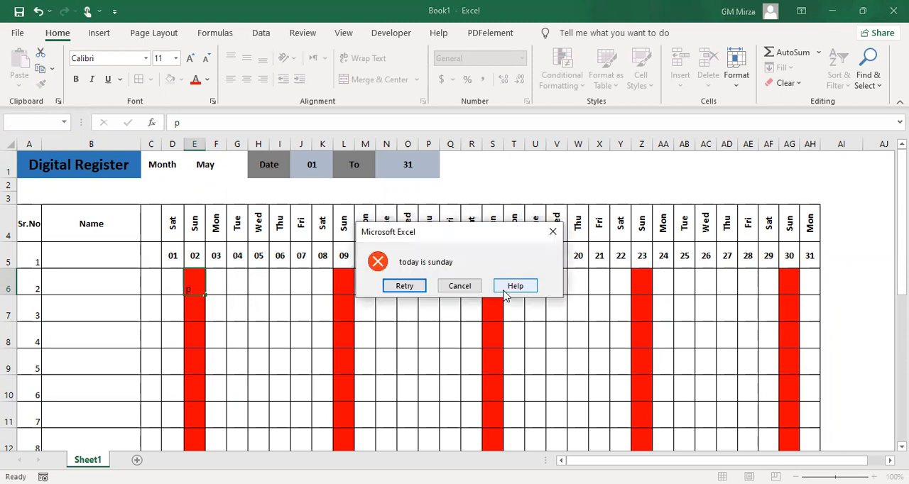
pyautogui.click(451, 289)
# Try to enter p in cell S6 under Sunday the 16th, and cancel the entry
pyautogui.click(494, 278)
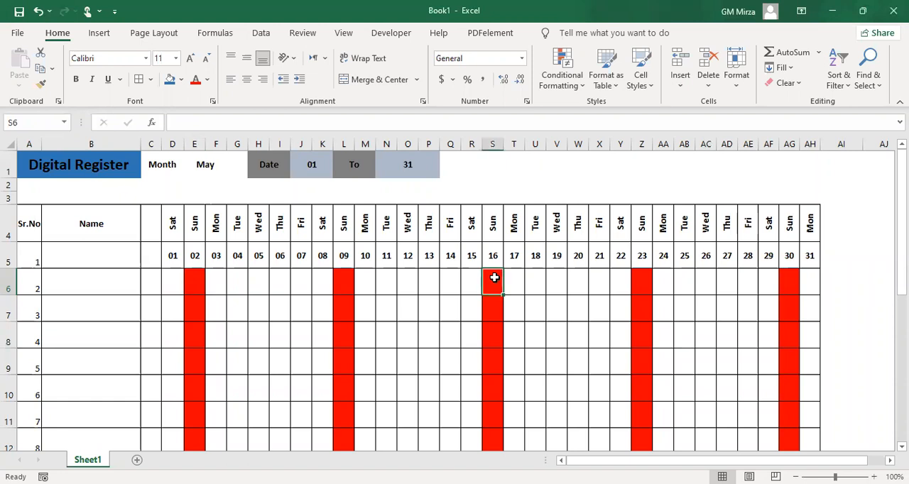
pyautogui.write('p')
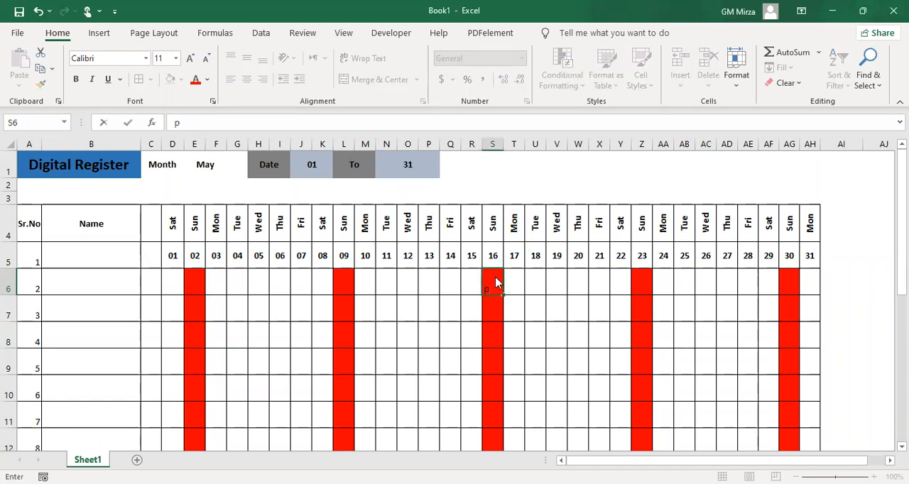
pyautogui.press('Return')
pyautogui.click(460, 286)
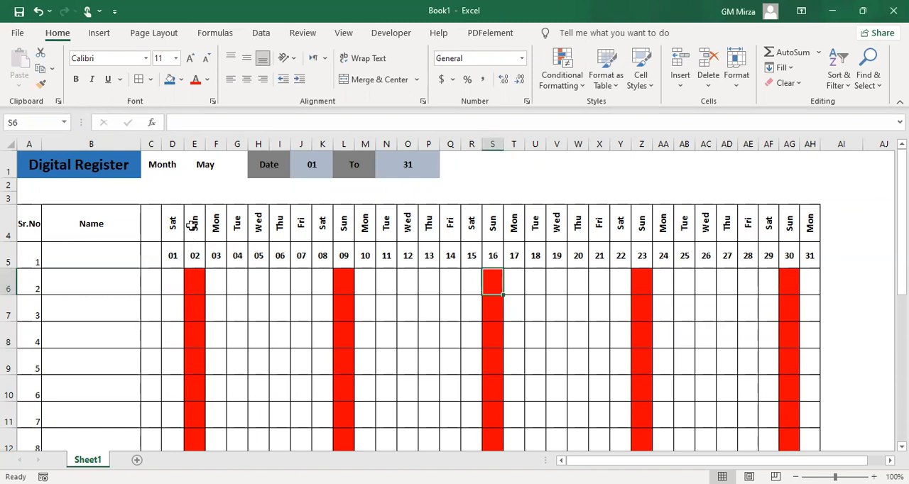
# Change the register's month to Aug in cell E1
pyautogui.click(202, 171)
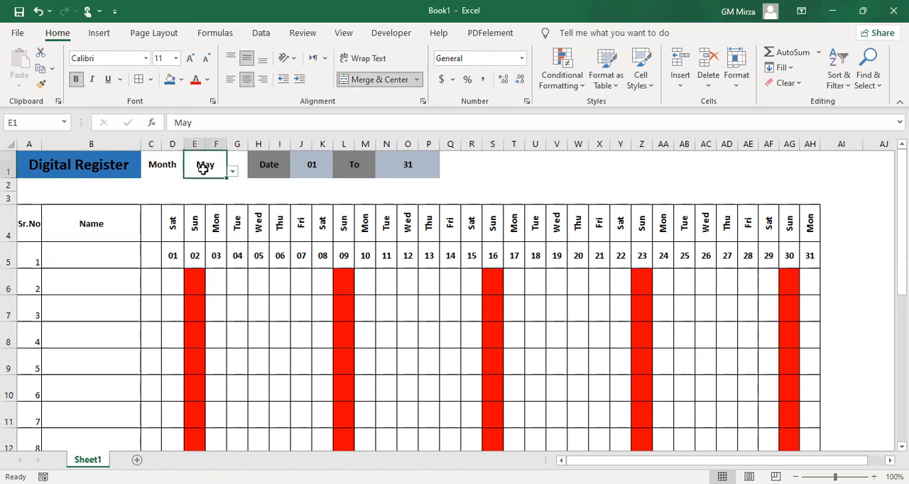
pyautogui.click(232, 171)
pyautogui.click(202, 217)
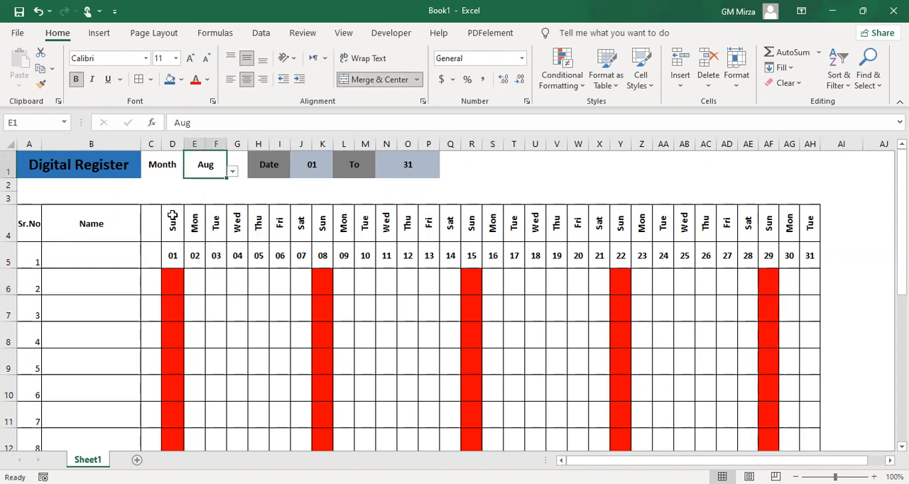
# Try to enter p in cell D6 under Sunday the 1st of August, and cancel the entry
pyautogui.click(172, 284)
pyautogui.write('p')
pyautogui.press('Return')
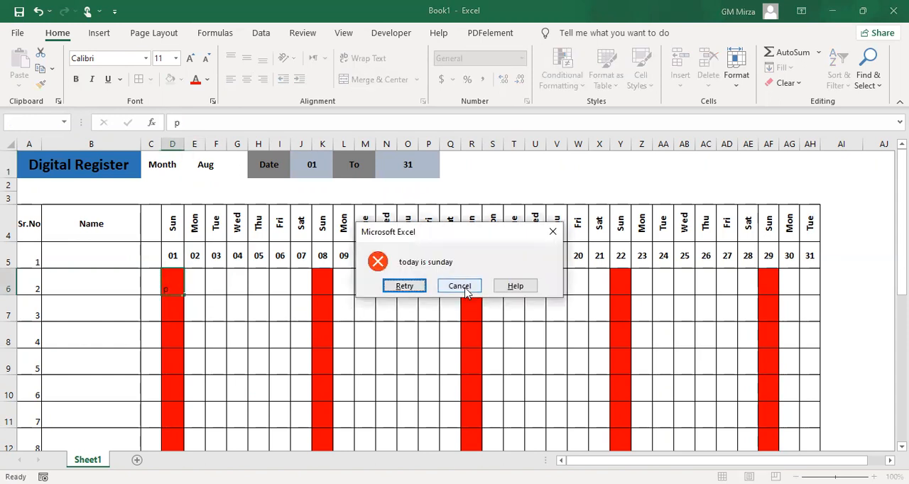
pyautogui.click(459, 286)
# Enter p in cells E6 through J6 for Monday to Saturday, and try the same entry in Sunday cell K6
pyautogui.click(187, 289)
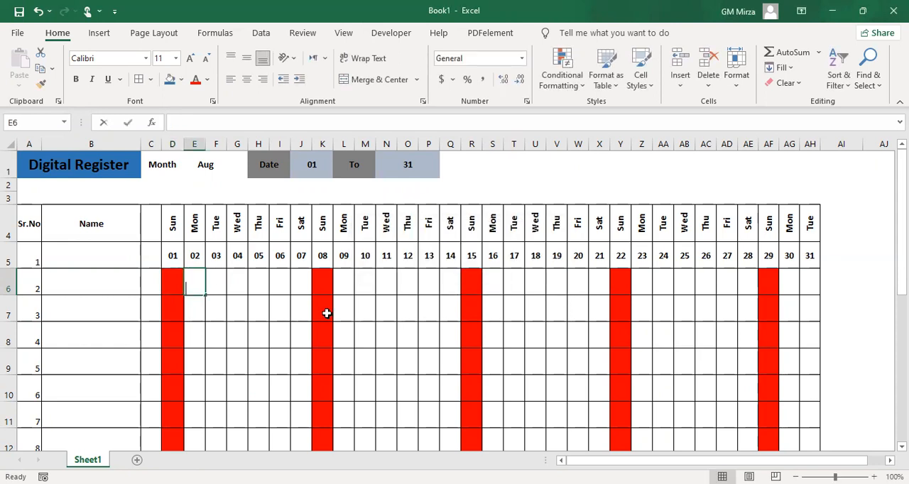
pyautogui.write('p\tp\tp\tp\tp\tp')
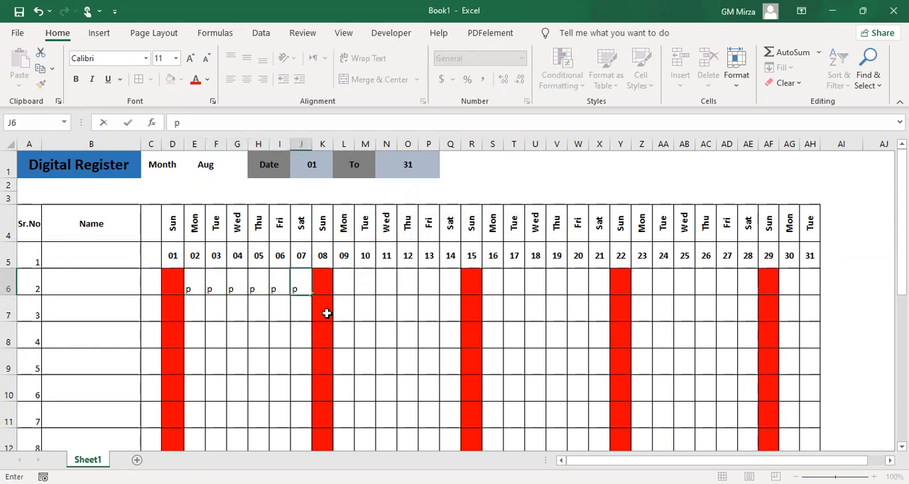
pyautogui.press('Tab')
pyautogui.write('p')
pyautogui.press('Tab')
pyautogui.press('Tab')
pyautogui.press('Return')
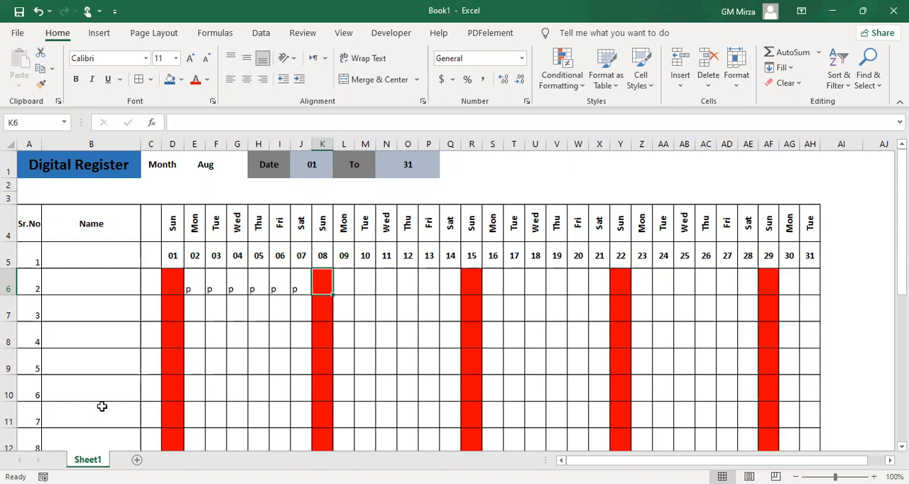
# Add a new worksheet and enter the title Digital Register in cell A1
pyautogui.click(164, 460)
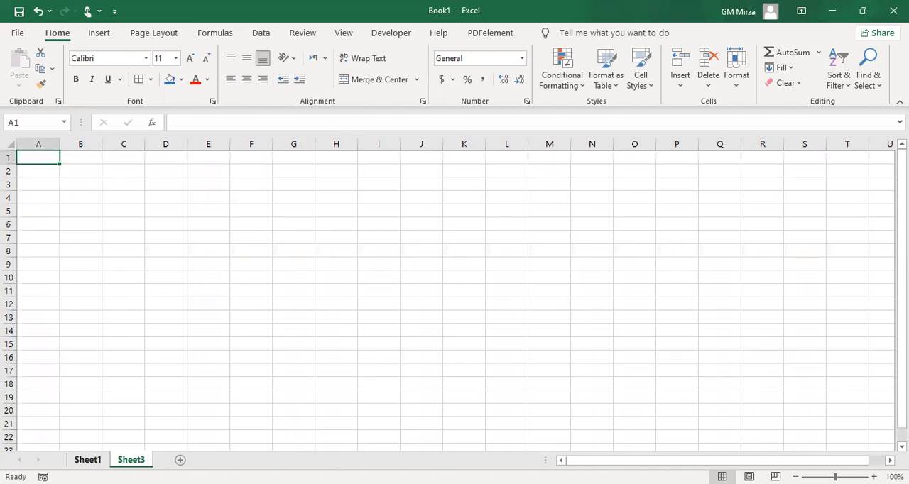
pyautogui.click(87, 460)
pyautogui.click(131, 460)
pyautogui.write('Diti')
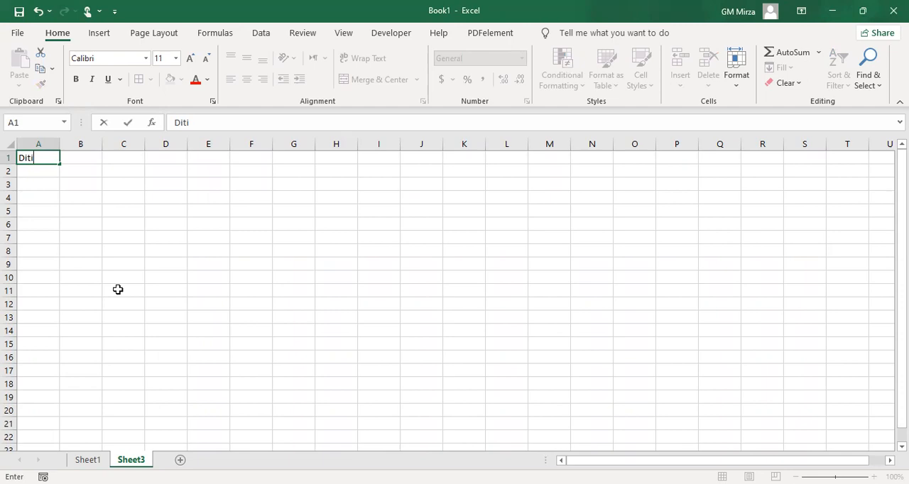
pyautogui.press('BackSpace')
pyautogui.press('BackSpace')
pyautogui.write('gital Register')
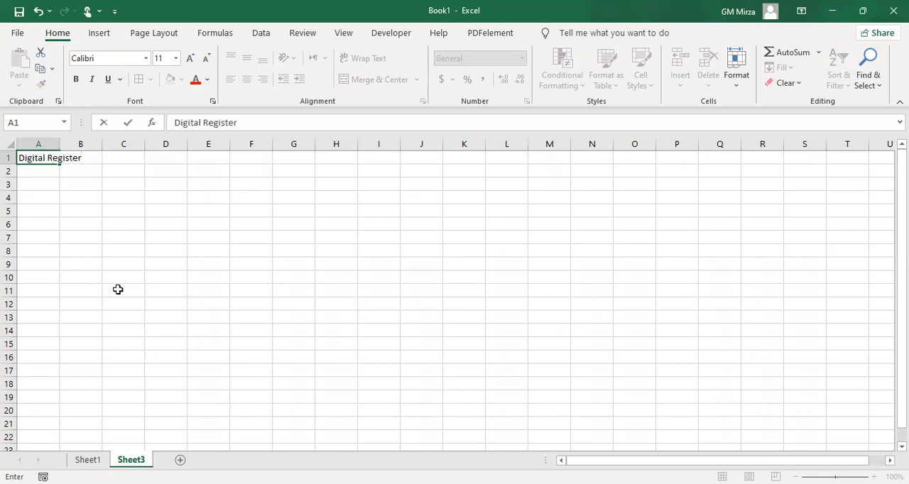
pyautogui.press('Tab')
pyautogui.press('Tab')
pyautogui.press('Tab')
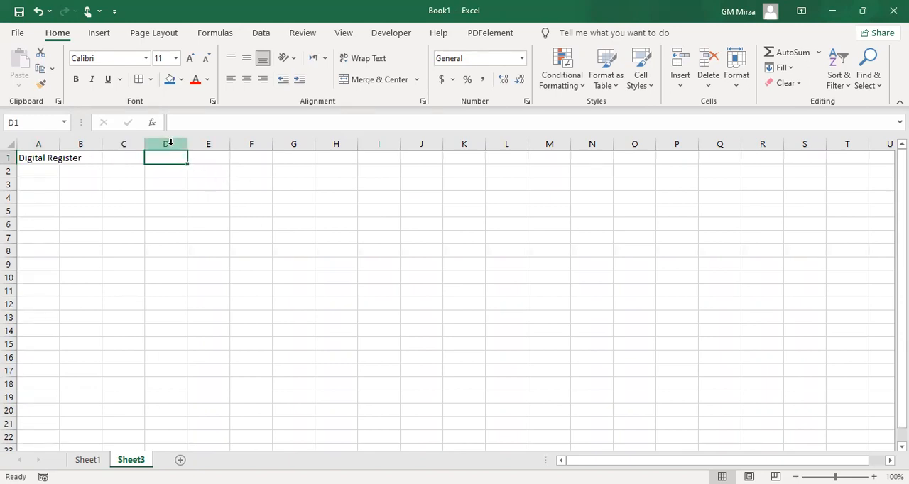
# Narrow columns D through AH to a width of about 4.43 and return to cell A1
pyautogui.moveTo(171, 143); pyautogui.dragTo(377, 145)
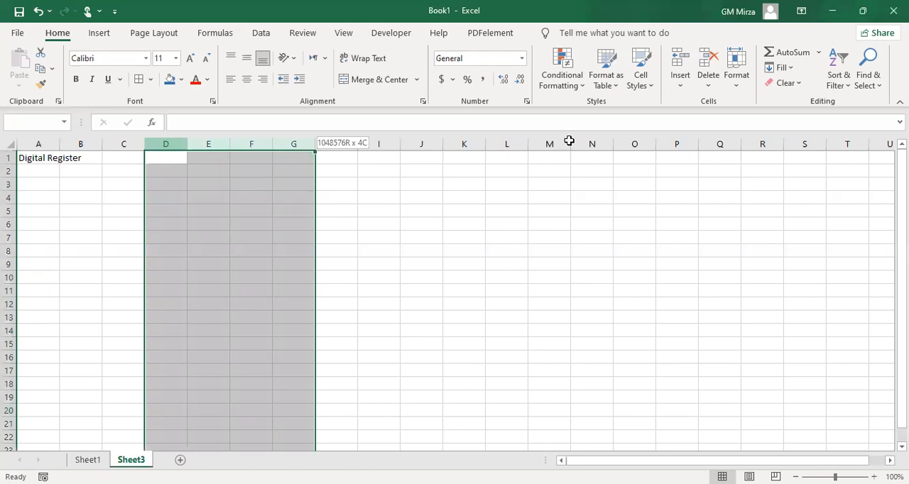
pyautogui.moveTo(879, 144); pyautogui.dragTo(765, 145)
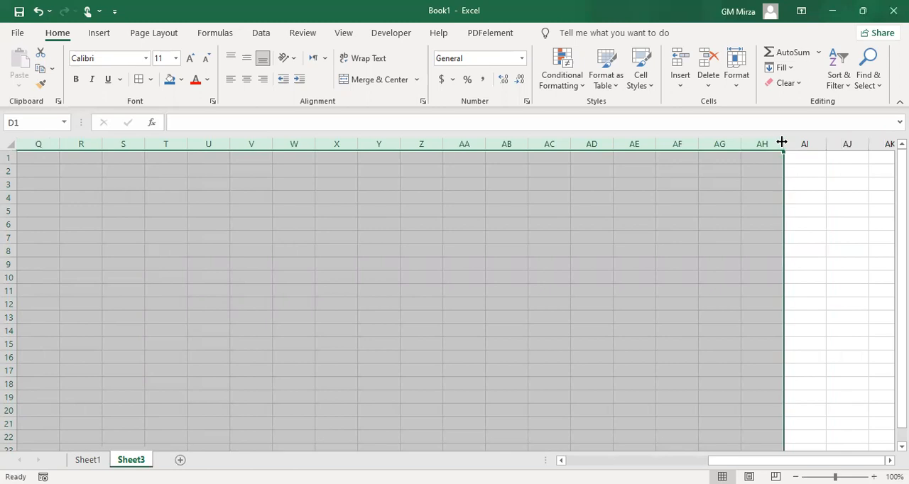
pyautogui.moveTo(771, 142); pyautogui.dragTo(762, 141)
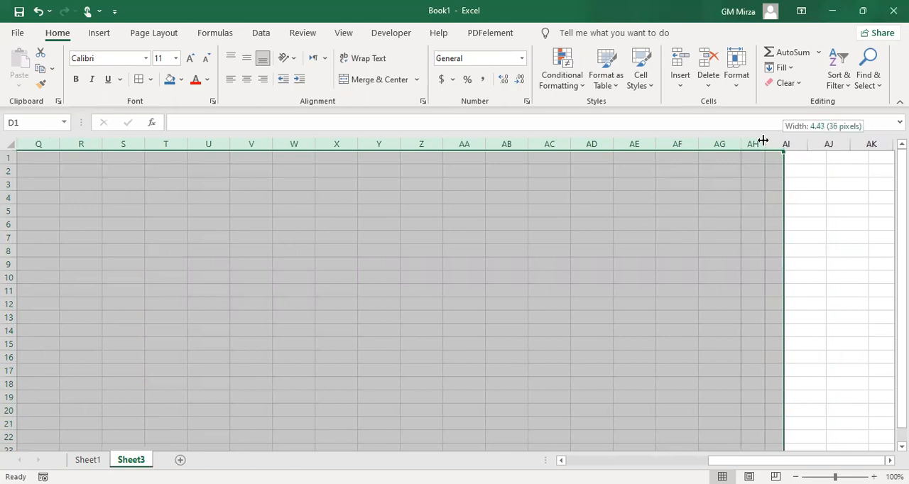
pyautogui.moveTo(762, 140); pyautogui.dragTo(762, 140)
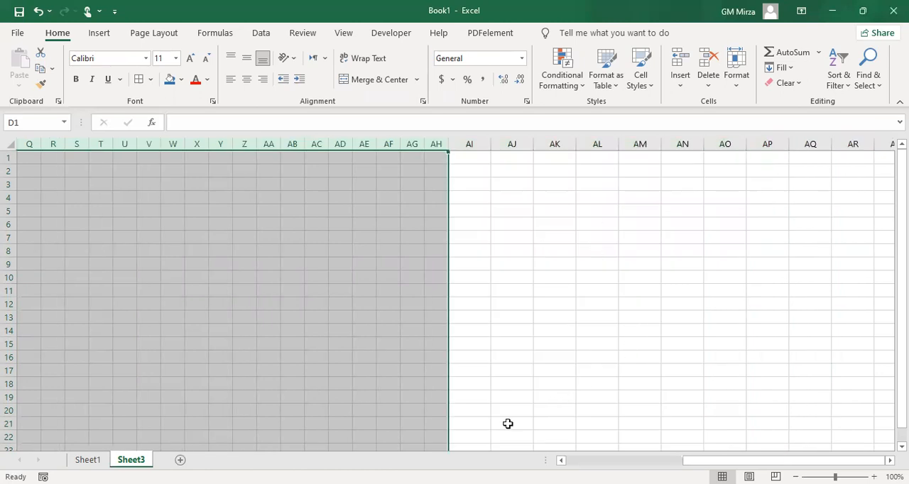
pyautogui.hotkey('ctrl', 'Home')
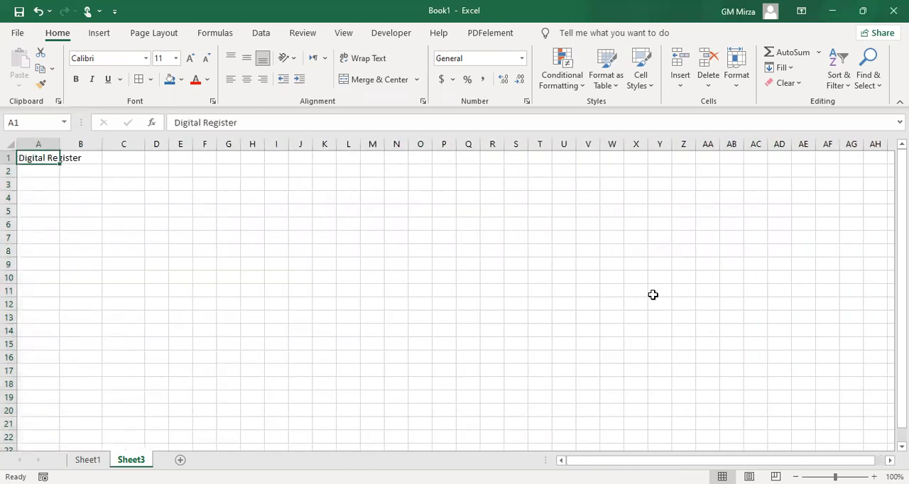
pyautogui.press('Right')
pyautogui.press('Right')
pyautogui.press('Right')
pyautogui.press('Right')
pyautogui.press('Right')
pyautogui.press('Right')
pyautogui.press('Right')
pyautogui.press('Right')
pyautogui.press('Right')
pyautogui.press('Right')
pyautogui.press('Right')
pyautogui.press('Right')
pyautogui.press('Right')
pyautogui.press('Right')
pyautogui.press('Right')
pyautogui.press('Right')
pyautogui.press('Right')
pyautogui.press('Right')
pyautogui.press('Right')
pyautogui.press('Right')
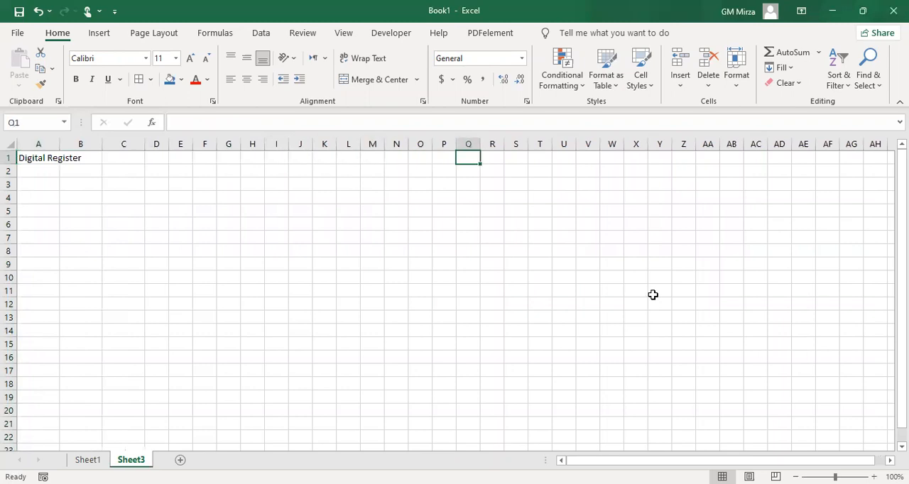
pyautogui.press('Left')
pyautogui.press('Left')
pyautogui.press('Left')
pyautogui.press('Left')
pyautogui.press('Left')
pyautogui.press('Left')
pyautogui.press('Left')
pyautogui.press('Left')
pyautogui.press('Left')
pyautogui.press('Left')
pyautogui.press('Left')
pyautogui.press('Left')
pyautogui.press('Left')
pyautogui.press('Left')
pyautogui.press('Left')
pyautogui.press('Left')
pyautogui.press('Left')
pyautogui.press('Left')
pyautogui.press('Left')
pyautogui.press('Left')
pyautogui.press('Left')
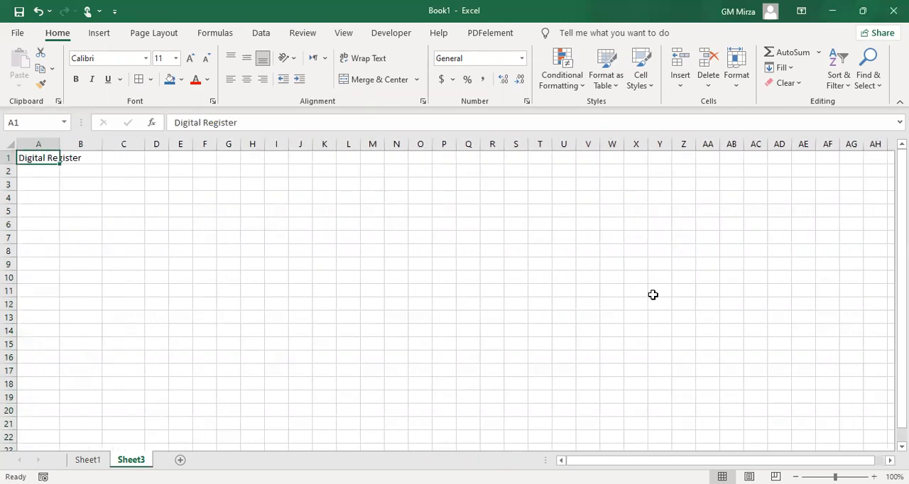
# Merge and center the Digital Register title across A1:B2 and align it to the vertical middle
pyautogui.moveTo(30, 153); pyautogui.dragTo(66, 166)
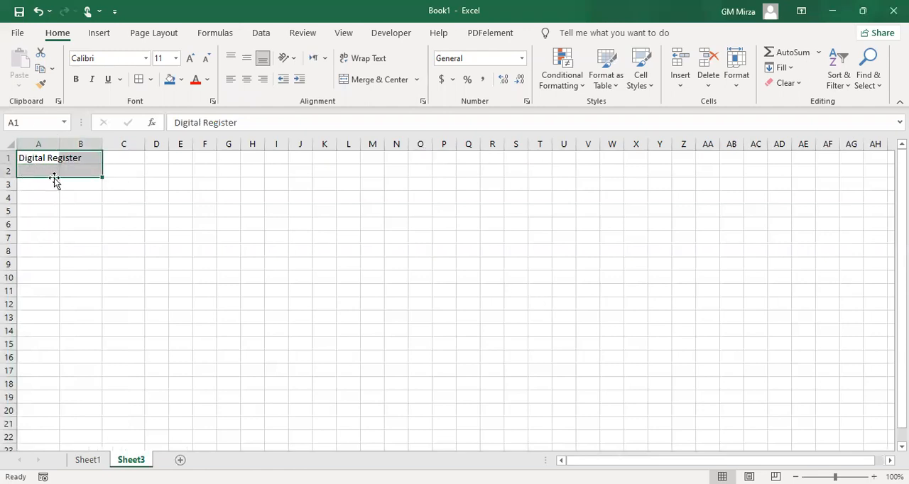
pyautogui.click(360, 81)
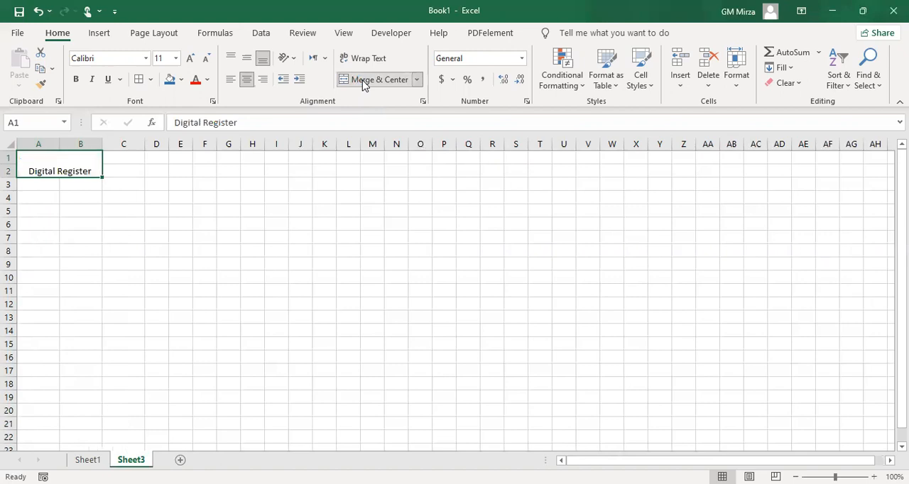
pyautogui.click(246, 58)
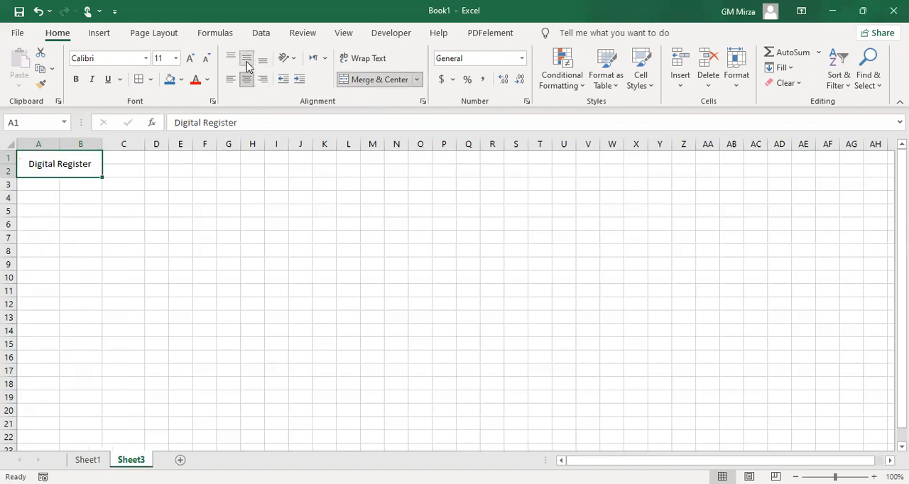
# Make the title bold at font size 18 and extend its merged, centered block to A1:C2
pyautogui.click(190, 60)
pyautogui.click(190, 60)
pyautogui.click(190, 59)
pyautogui.click(190, 59)
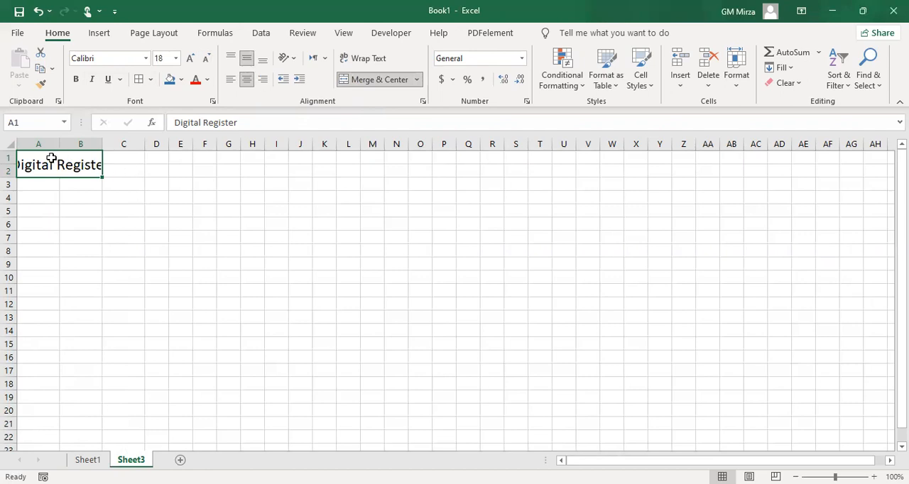
pyautogui.moveTo(49, 154); pyautogui.dragTo(119, 176)
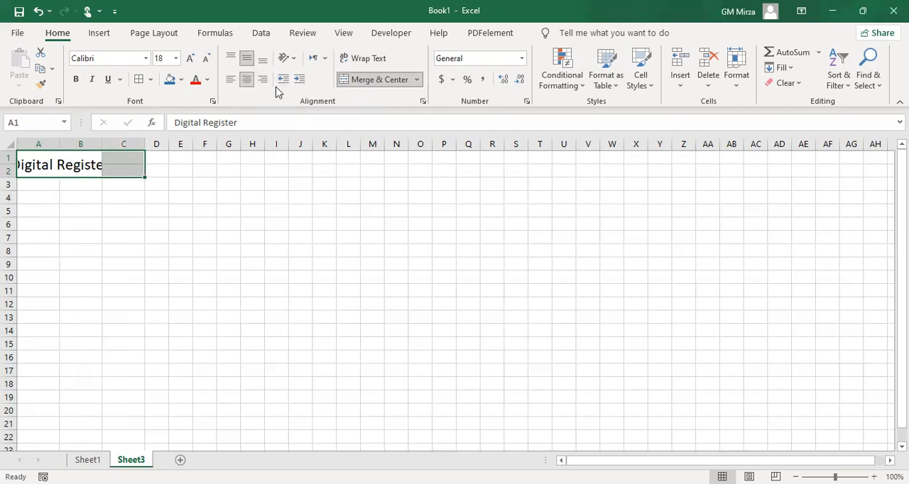
pyautogui.click(374, 86)
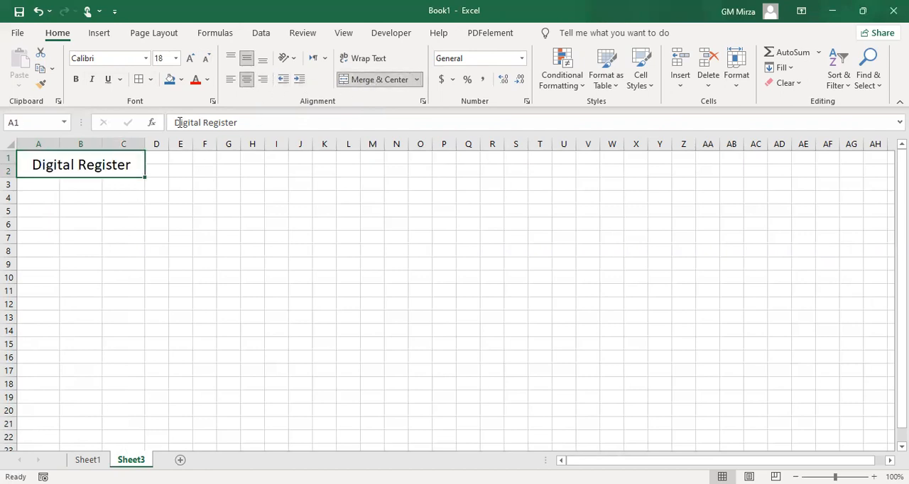
pyautogui.click(76, 79)
pyautogui.click(77, 238)
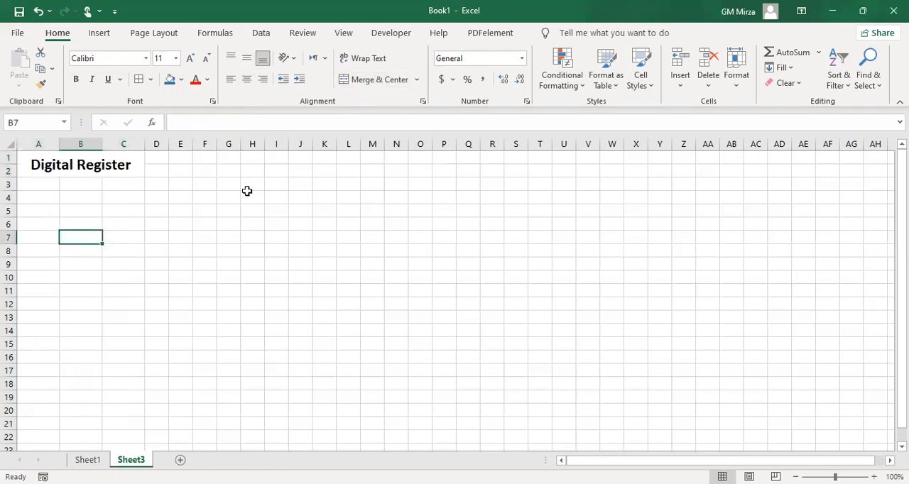
# Enter the label Month in cell G1
pyautogui.click(233, 160)
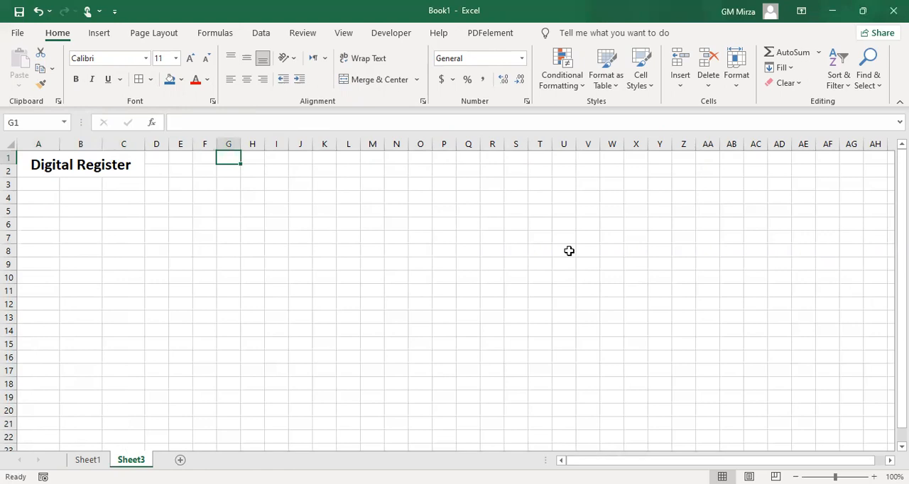
pyautogui.write('Moth')
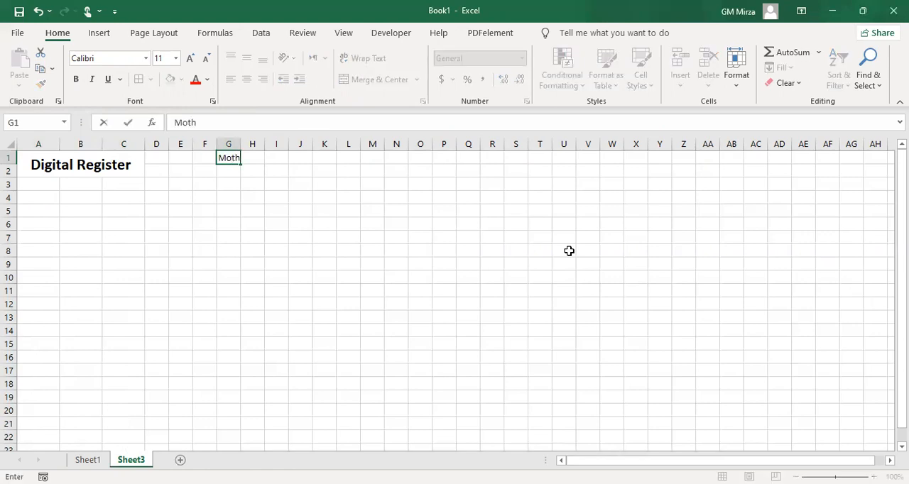
pyautogui.press('BackSpace')
pyautogui.press('BackSpace')
pyautogui.write('nth')
pyautogui.press('Tab')
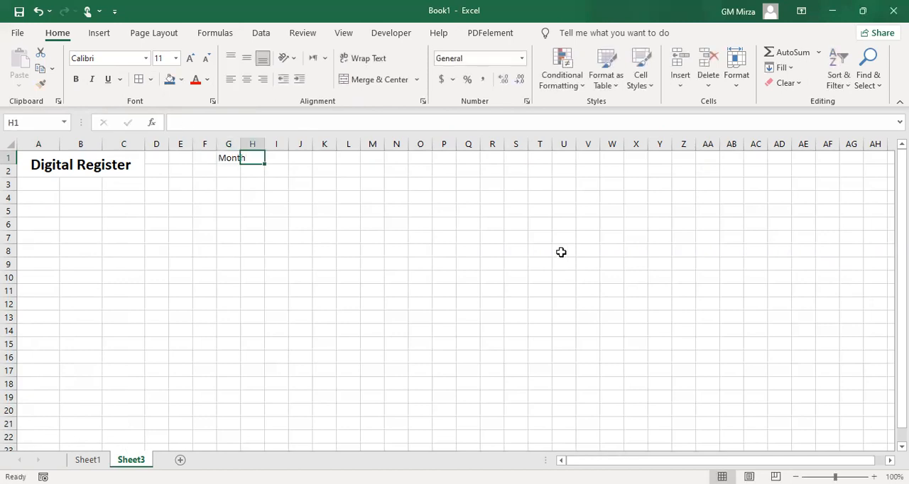
# Merge and center the Month label across G1:H1, make it bold at font size 14 and align it to the vertical middle
pyautogui.moveTo(230, 158); pyautogui.dragTo(245, 160)
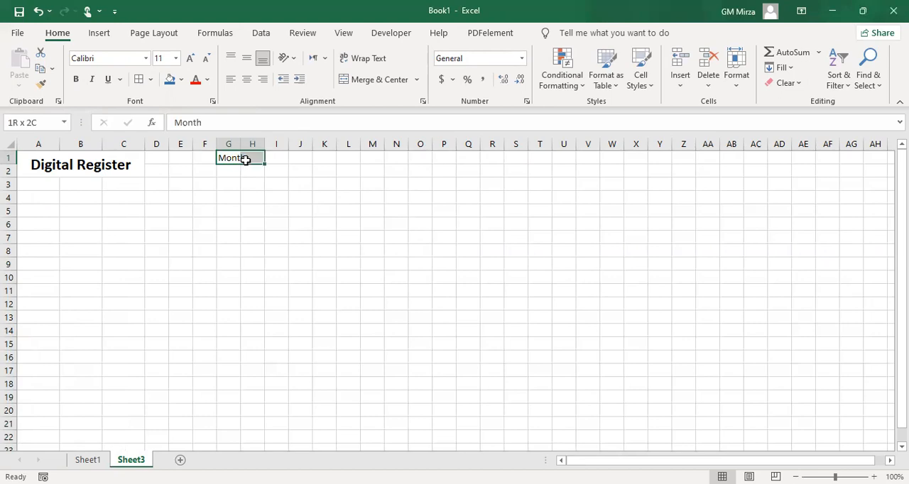
pyautogui.click(361, 81)
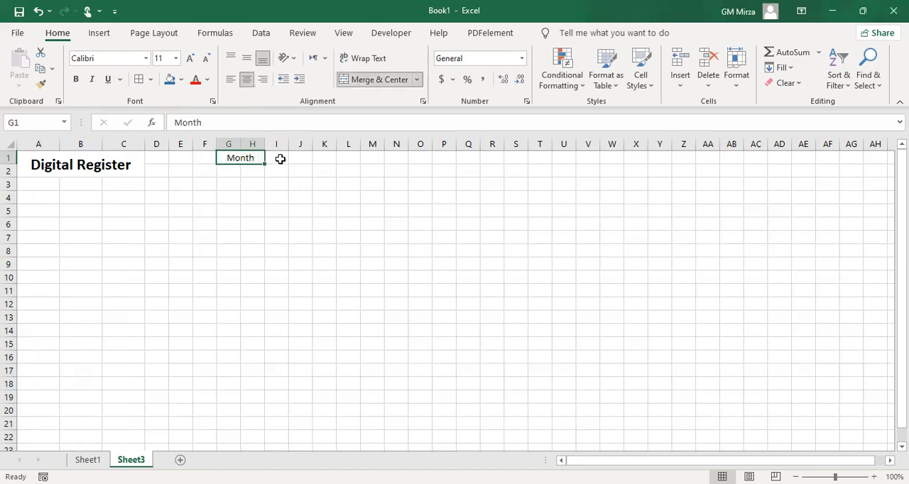
pyautogui.click(76, 79)
pyautogui.click(189, 60)
pyautogui.click(189, 60)
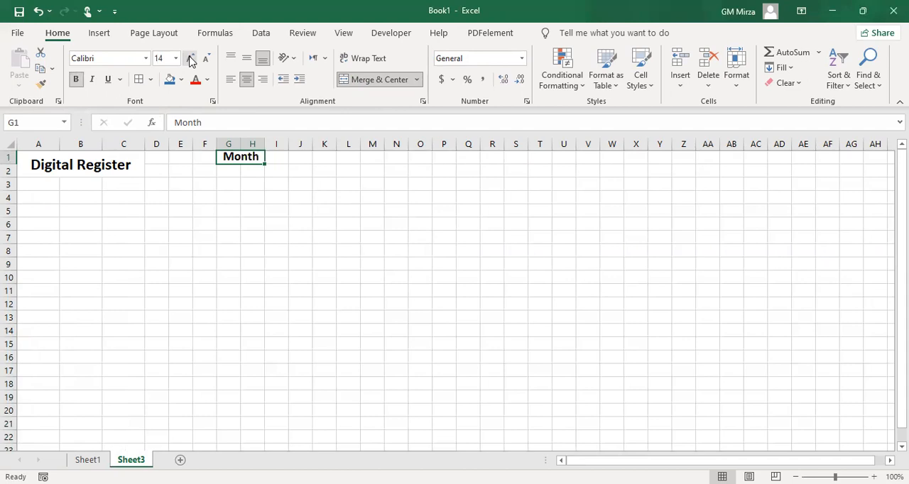
pyautogui.click(247, 59)
# Merge and center cells I1:J1 beside the Month label
pyautogui.click(278, 159)
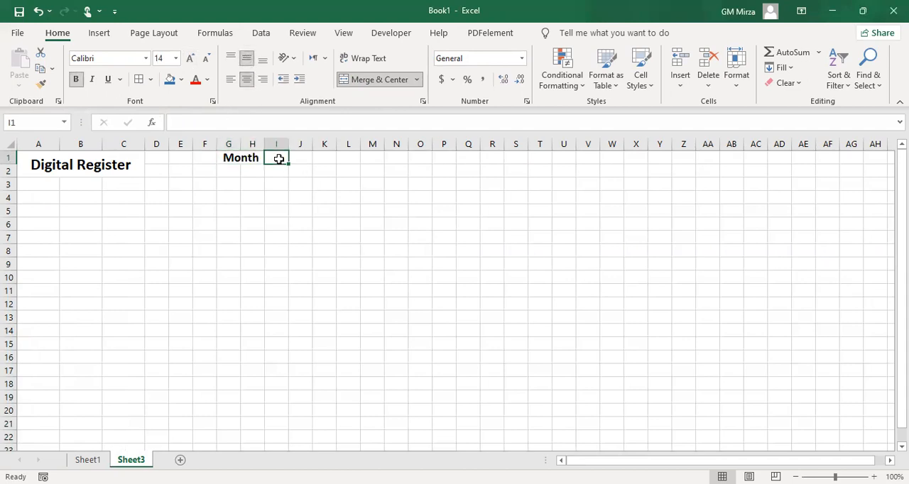
pyautogui.moveTo(279, 158); pyautogui.dragTo(301, 158)
pyautogui.click(361, 81)
pyautogui.click(294, 198)
# Start a data validation rule on merged cell I1 that allows values from a List with an in-cell dropdown
pyautogui.click(280, 159)
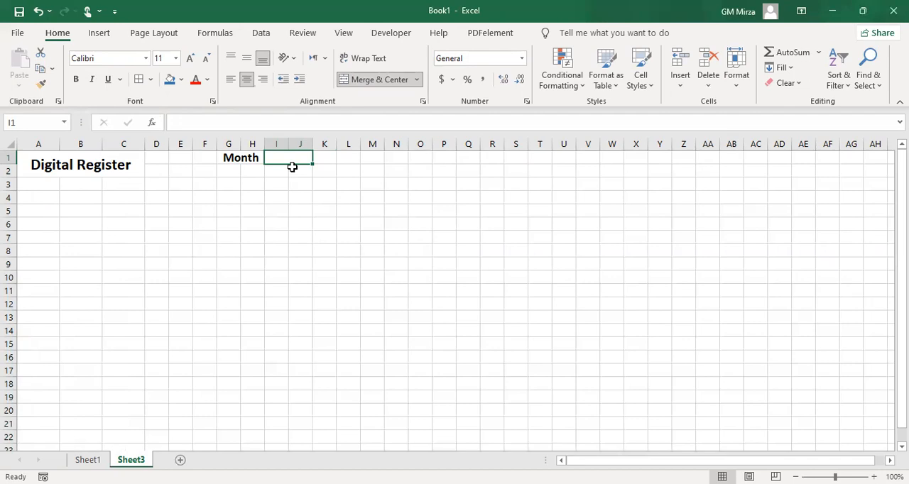
pyautogui.click(262, 36)
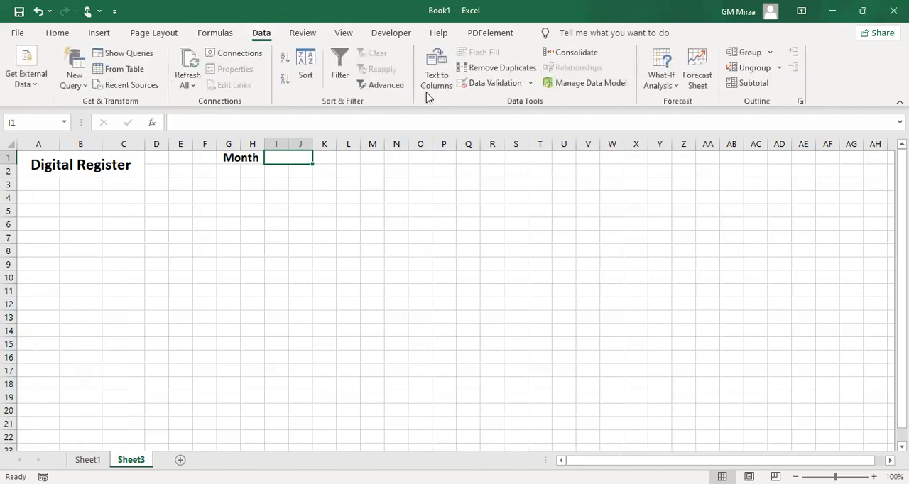
pyautogui.click(494, 86)
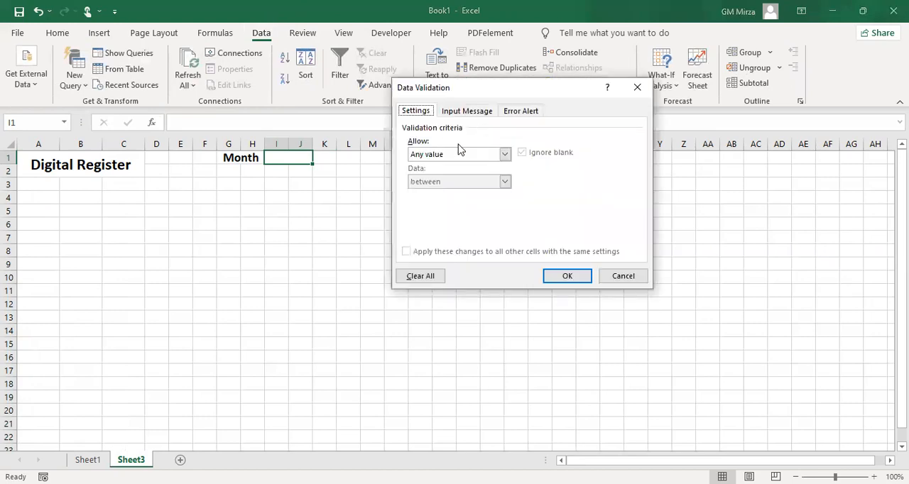
pyautogui.click(454, 155)
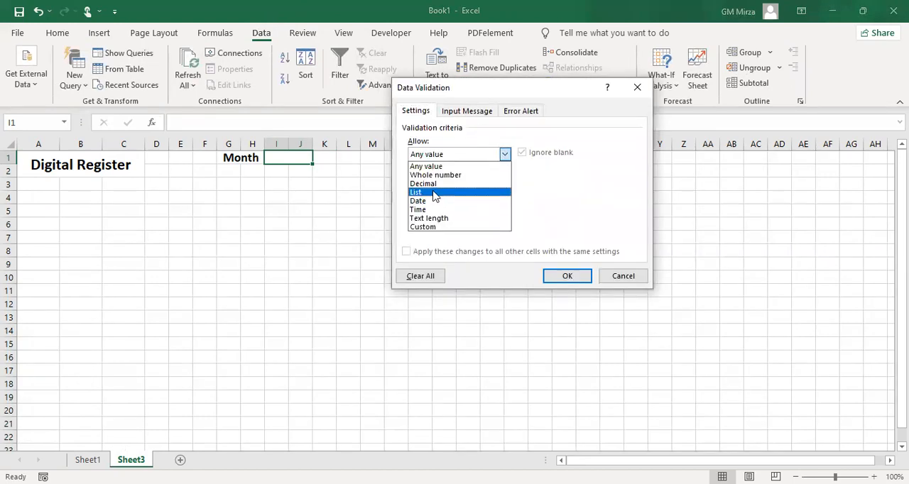
pyautogui.click(438, 193)
pyautogui.click(439, 207)
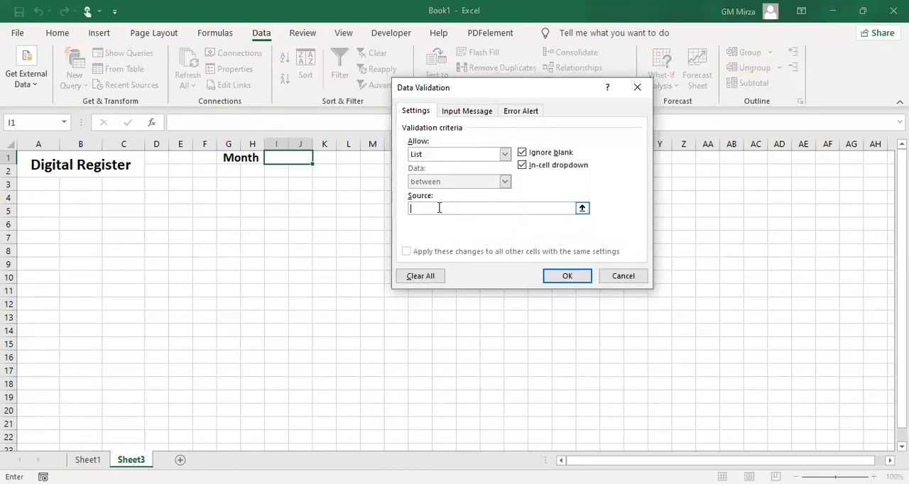
# Enter the abbreviated month names from Jan through Dec as the validation list's source and apply the rule
pyautogui.write('Jan, Feb, Mar, Apri May< , Jun')
pyautogui.press('BackSpace')
pyautogui.write(', JulyAug<')
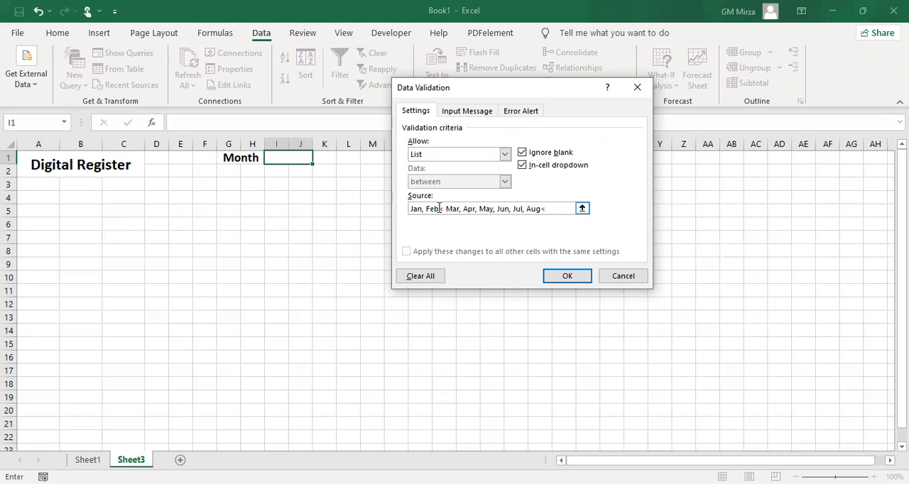
pyautogui.press('BackSpace')
pyautogui.write(', Sep, Oct, Nov, Dec')
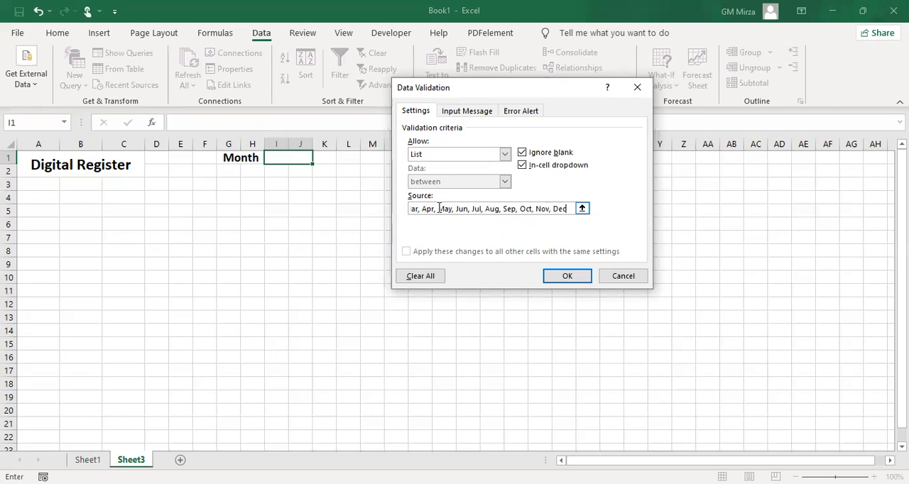
pyautogui.click(567, 276)
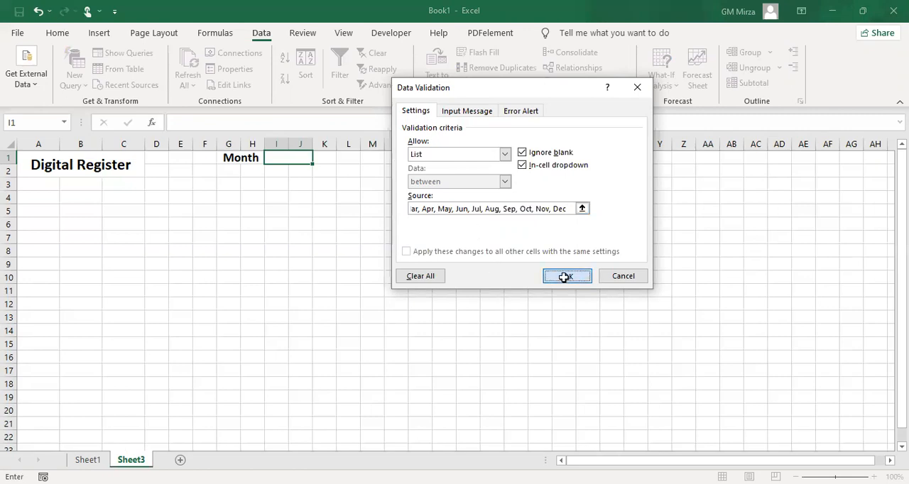
# Check the month list in I1 and correct its validation source by replacing the < after Feb with a comma
pyautogui.click(282, 222)
pyautogui.click(286, 156)
pyautogui.click(318, 157)
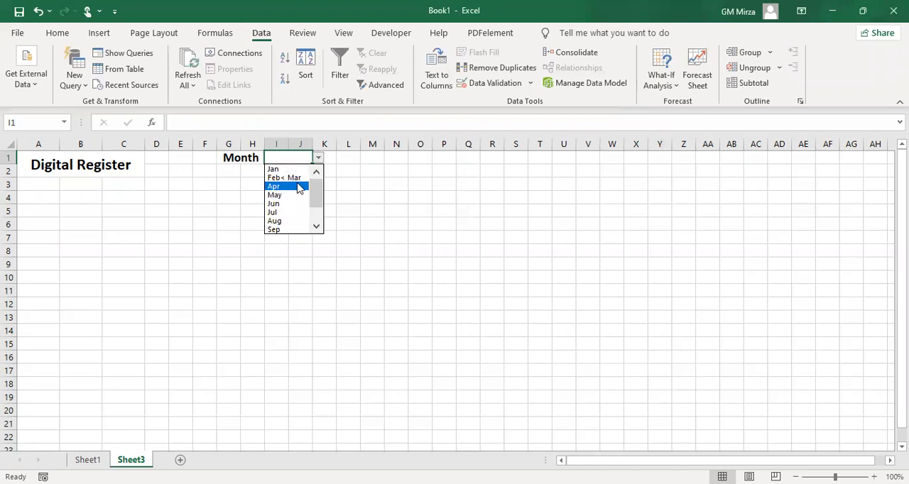
pyautogui.click(489, 91)
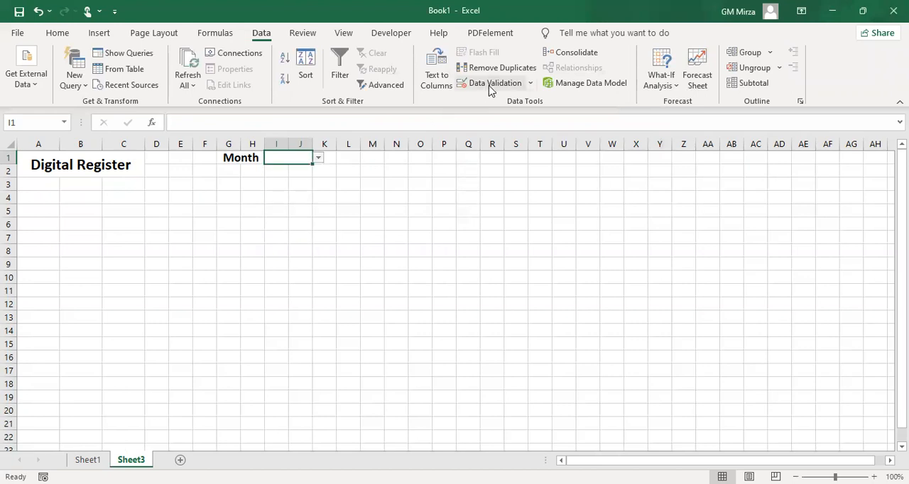
pyautogui.click(488, 85)
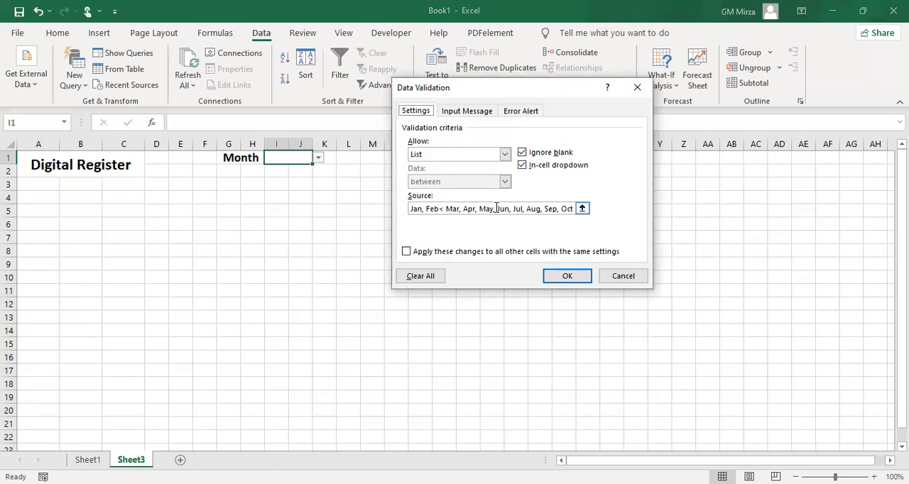
pyautogui.click(443, 209)
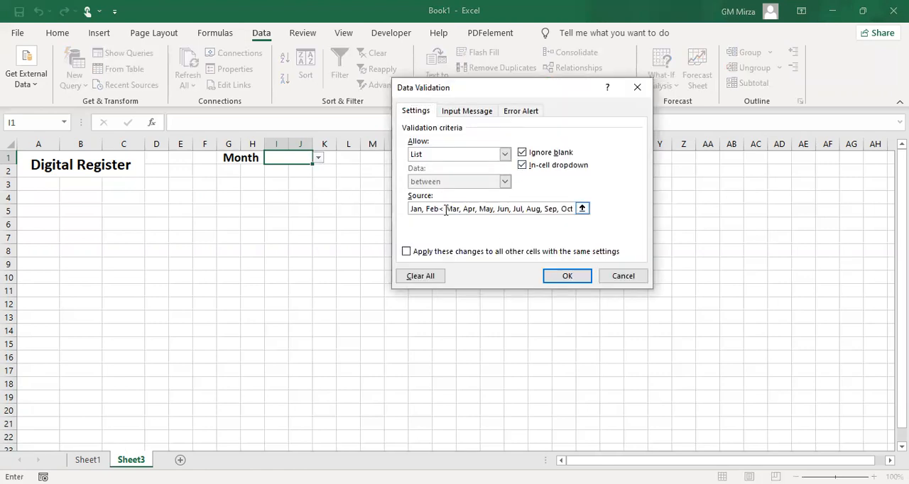
pyautogui.press('BackSpace')
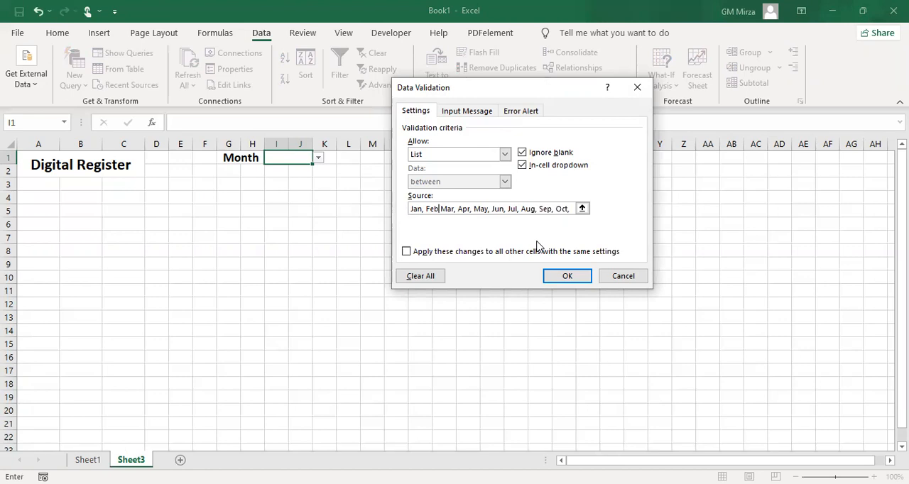
pyautogui.write(',')
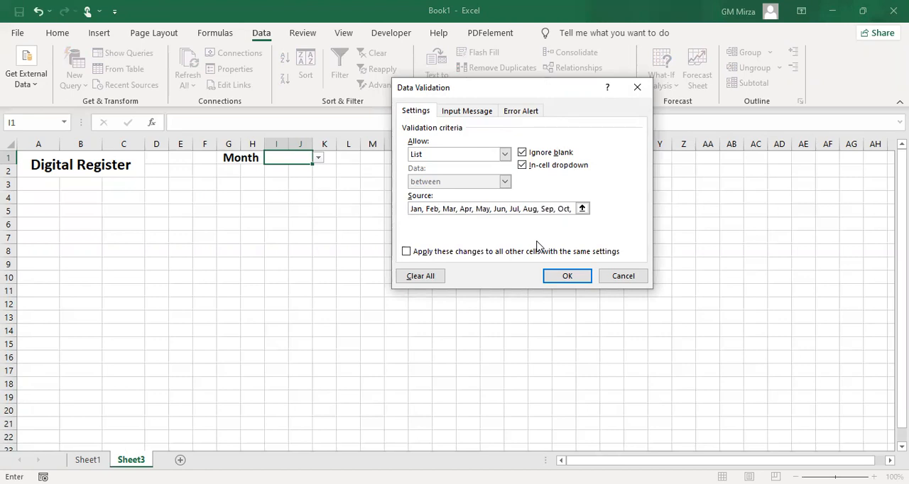
pyautogui.click(568, 276)
# Look through the corrected month list in I1 and select Jan
pyautogui.click(300, 237)
pyautogui.click(292, 165)
pyautogui.click(318, 158)
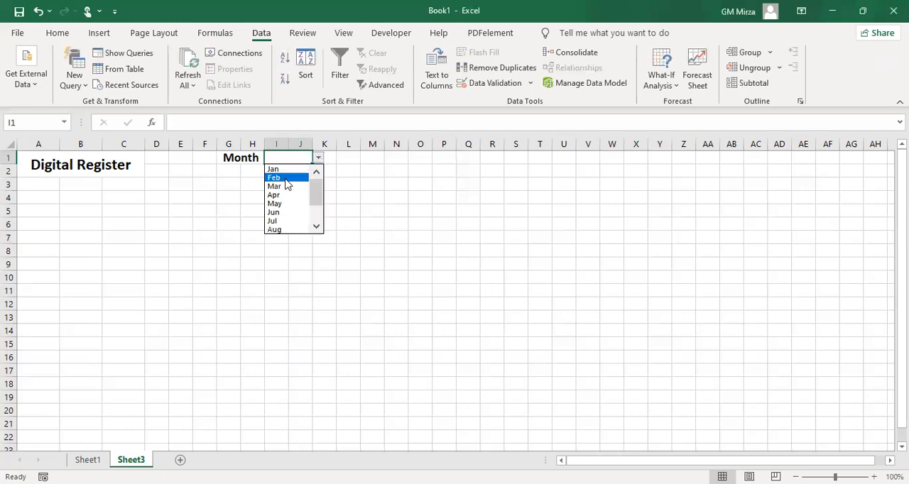
pyautogui.click(317, 227)
pyautogui.click(317, 228)
pyautogui.click(317, 227)
pyautogui.click(318, 227)
pyautogui.click(318, 228)
pyautogui.click(301, 257)
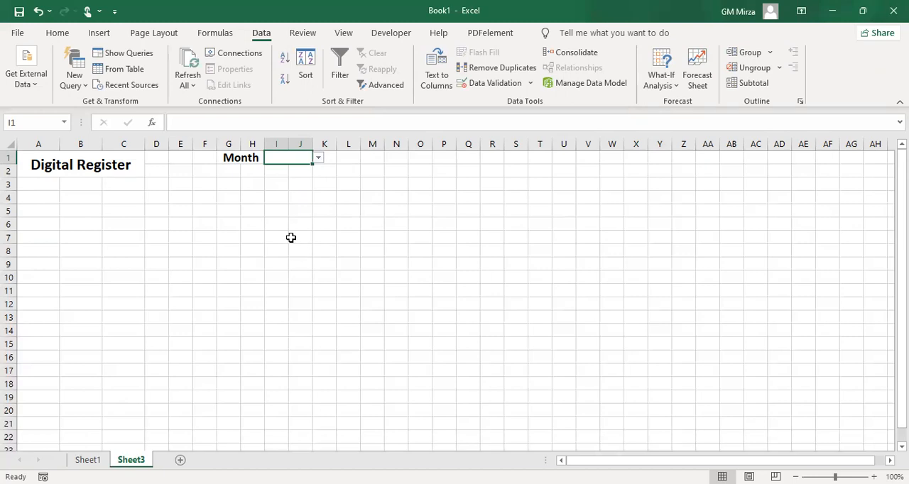
pyautogui.click(286, 196)
pyautogui.click(284, 157)
pyautogui.click(318, 159)
pyautogui.click(284, 168)
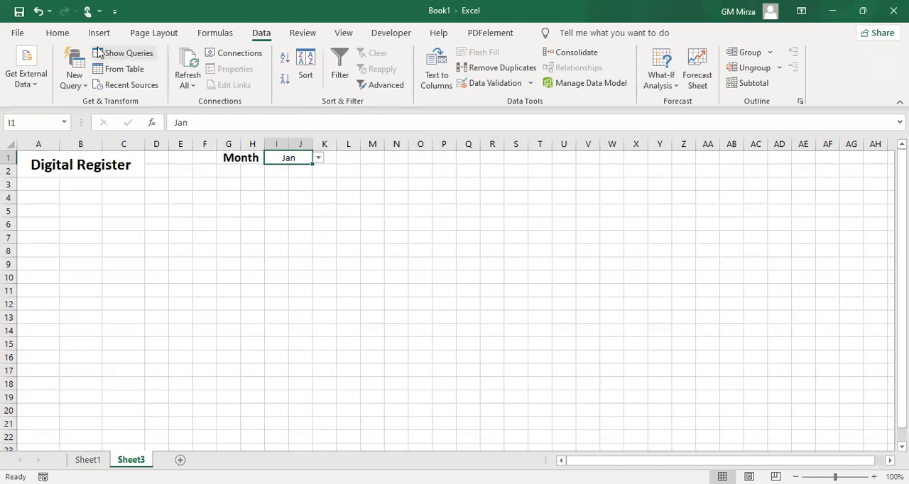
# Make the selected month in I1 bold at font size 12 and align it to the vertical middle
pyautogui.click(57, 34)
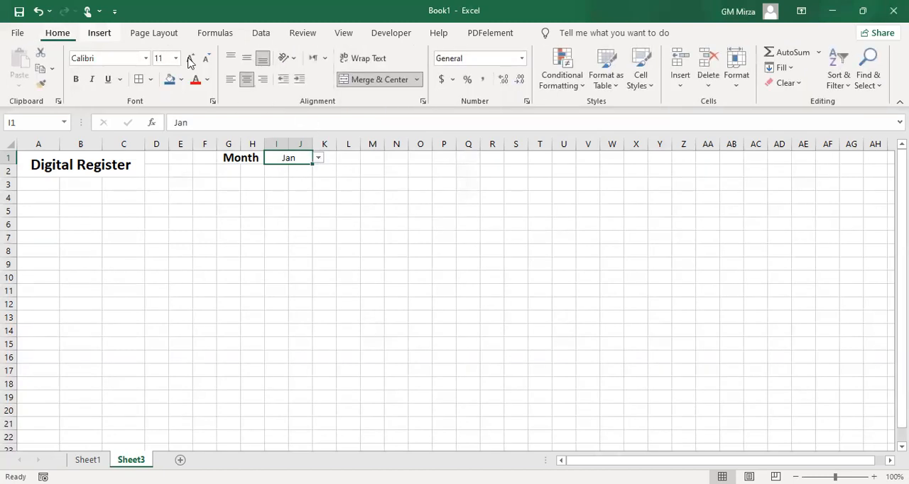
pyautogui.click(76, 79)
pyautogui.click(247, 58)
pyautogui.click(190, 59)
pyautogui.click(190, 59)
pyautogui.click(206, 60)
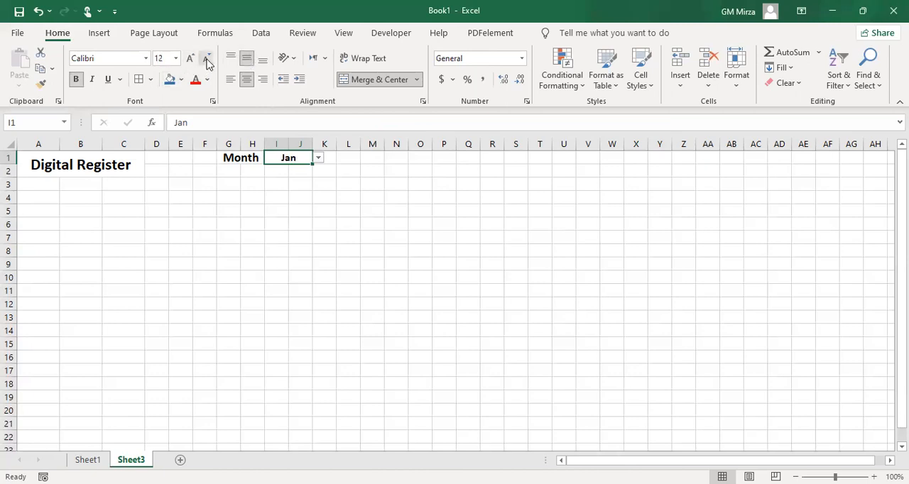
# Enter the label Date in cell O1
pyautogui.click(420, 157)
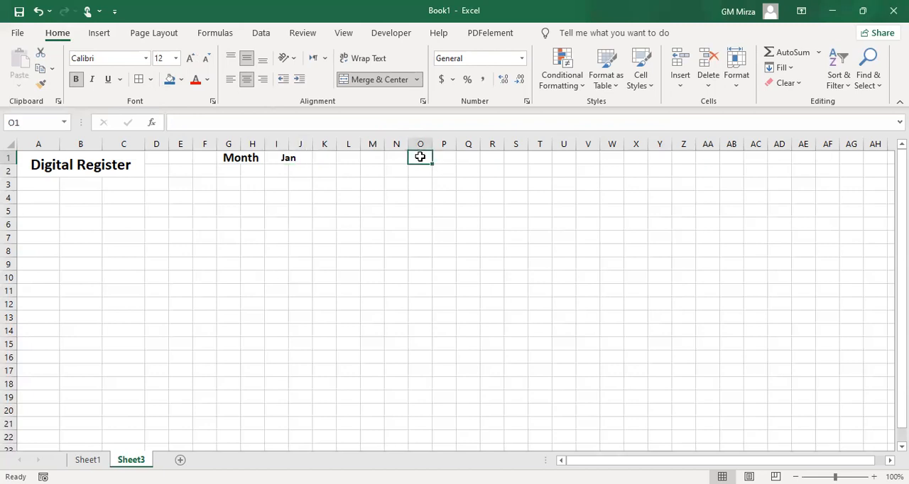
pyautogui.write('Date')
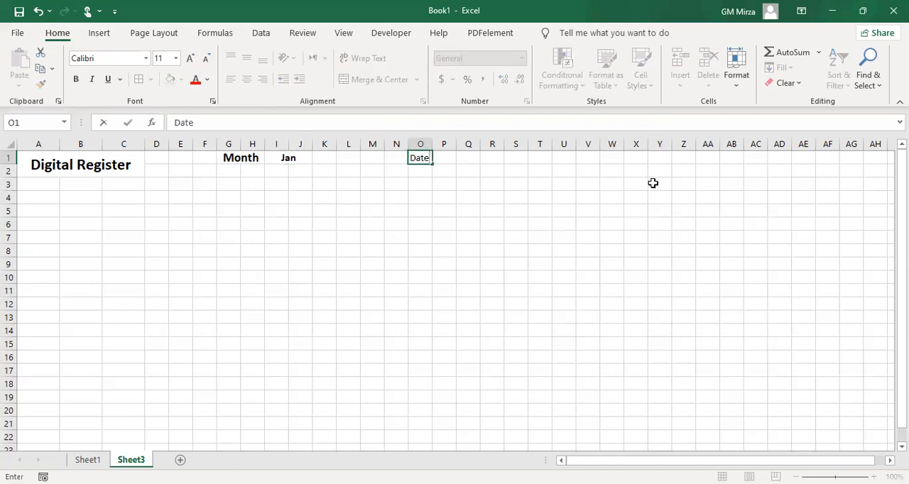
pyautogui.press('Tab')
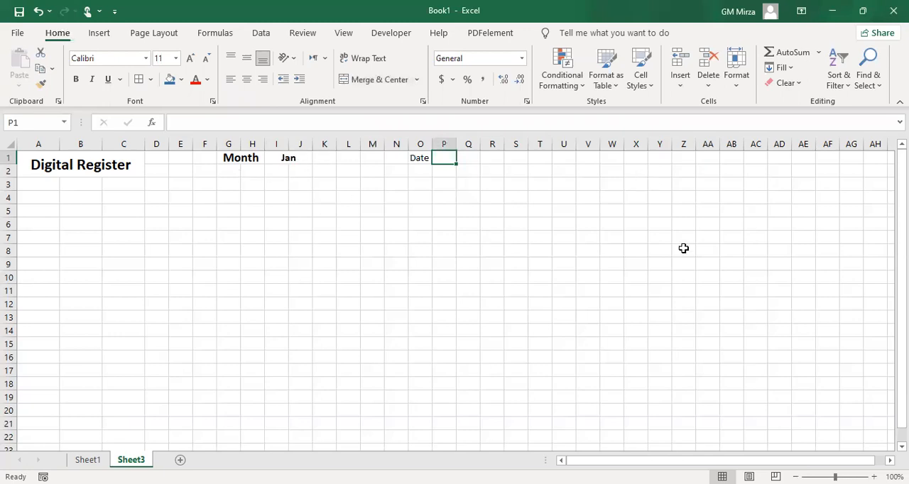
# Enter the formula =DATEVALUE("1"&I1) in cell P1 to produce the first date of the selected month
pyautogui.write('=')
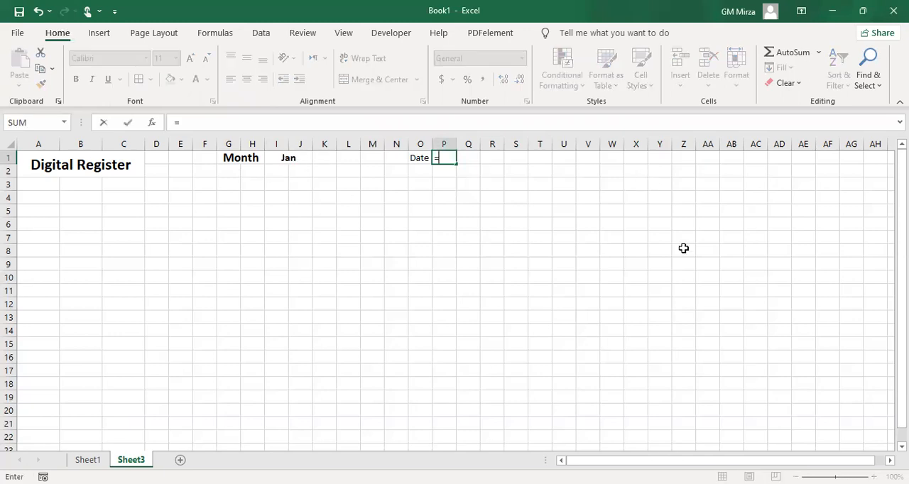
pyautogui.write('da')
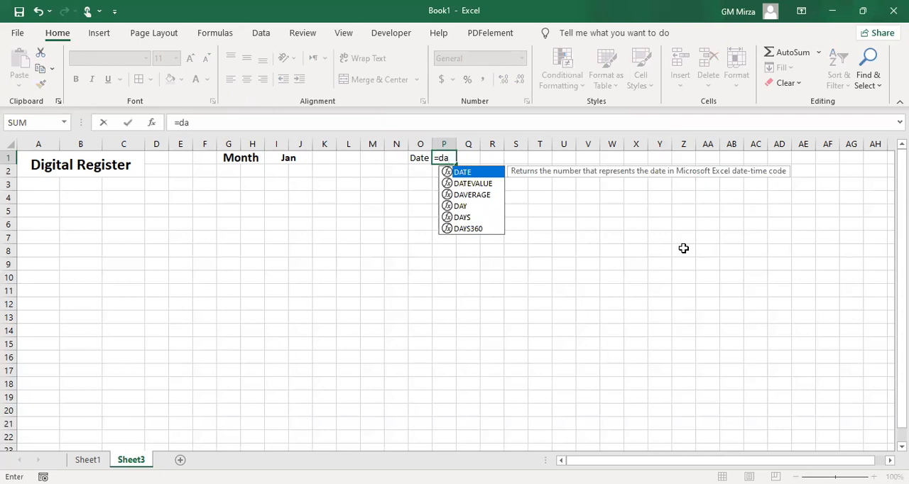
pyautogui.press('Down')
pyautogui.press('Tab')
pyautogui.write('"1"&')
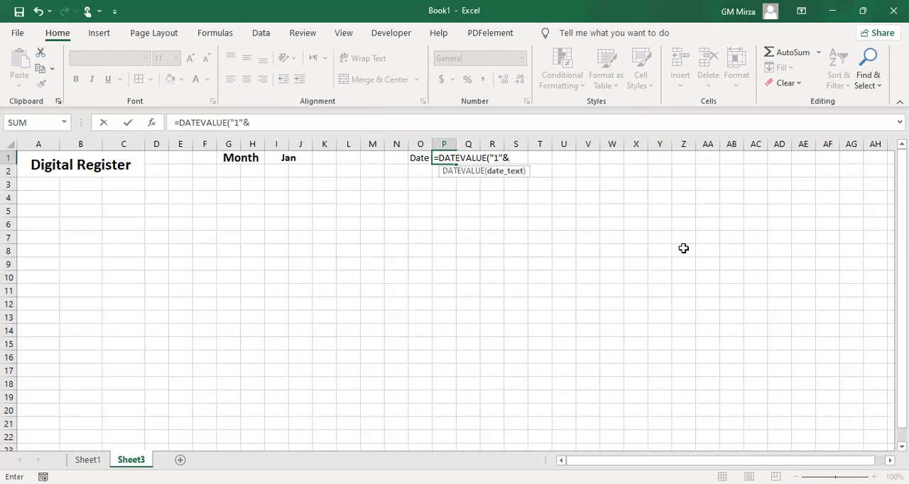
pyautogui.click(289, 157)
pyautogui.write(')')
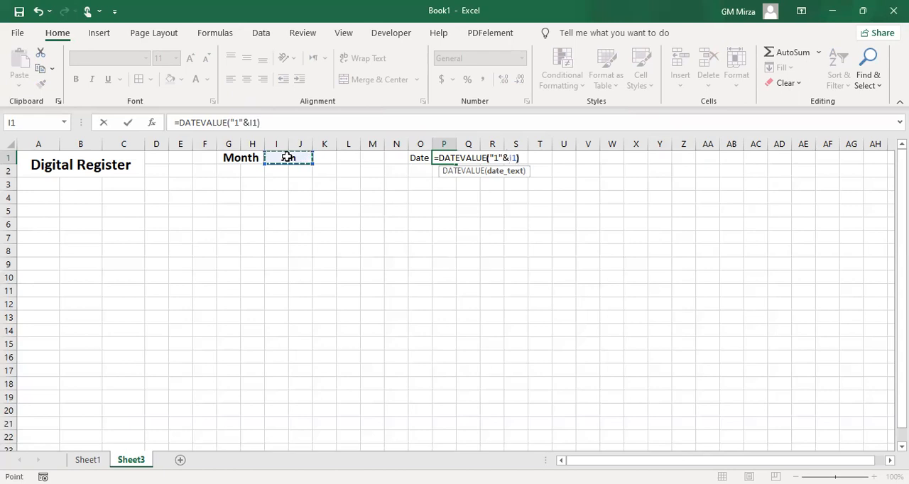
pyautogui.press('Return')
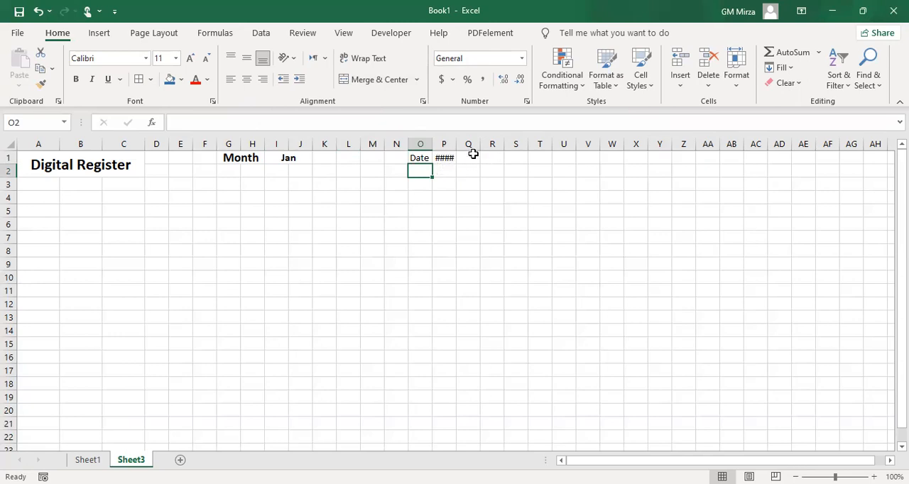
# Enter the label To in cell Q1
pyautogui.click(470, 153)
pyautogui.write('To')
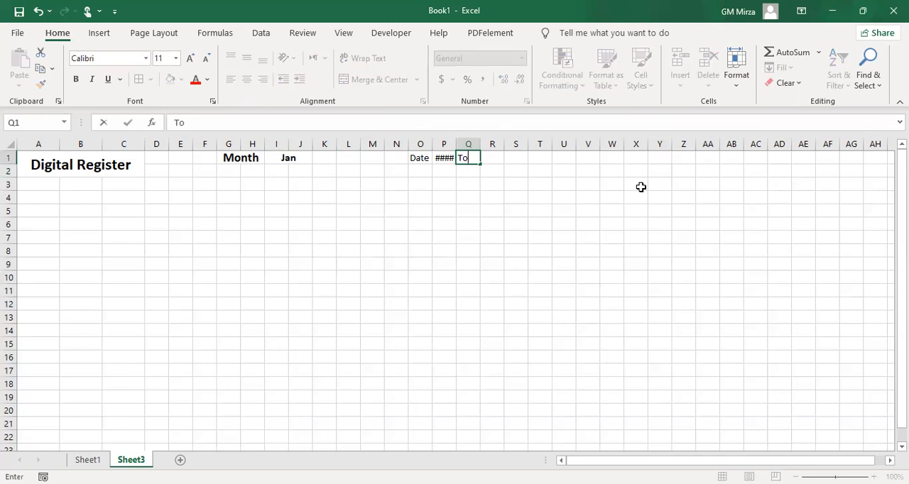
pyautogui.press('Tab')
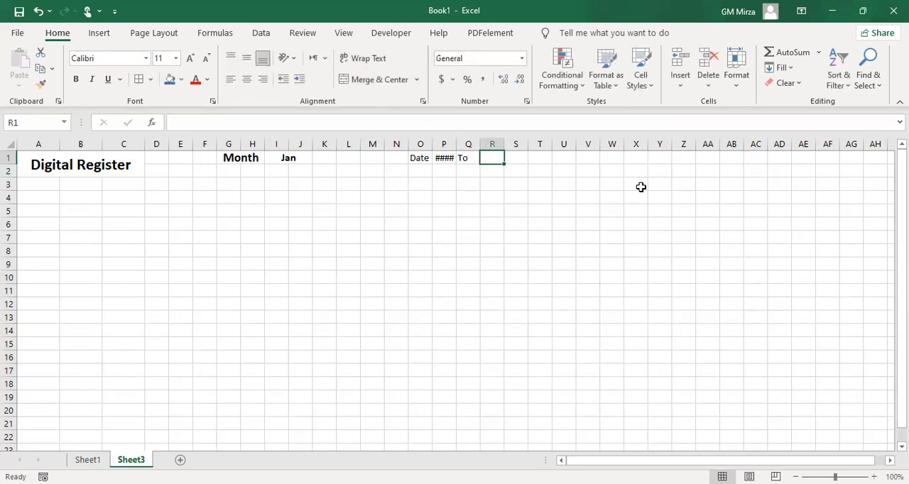
# Enter the formula =EOMONTH(P1,0) in cell R1 to produce the last date of the selected month
pyautogui.write('=e')
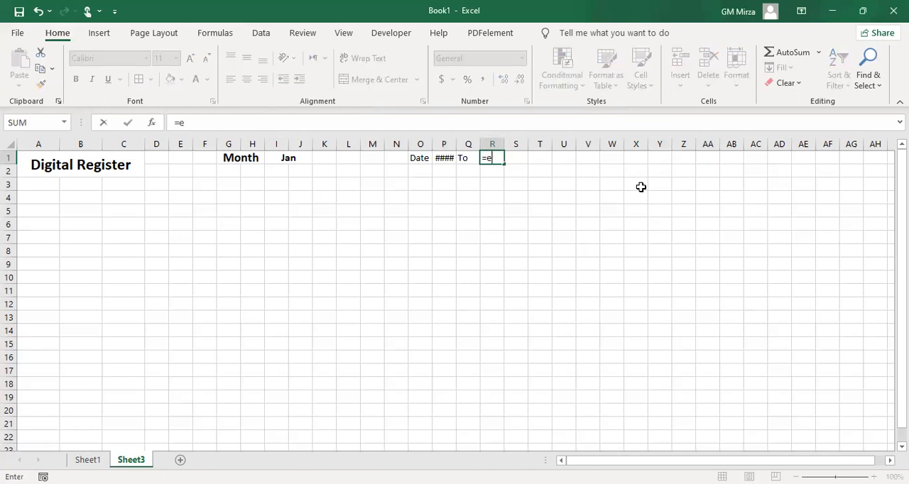
pyautogui.write('o')
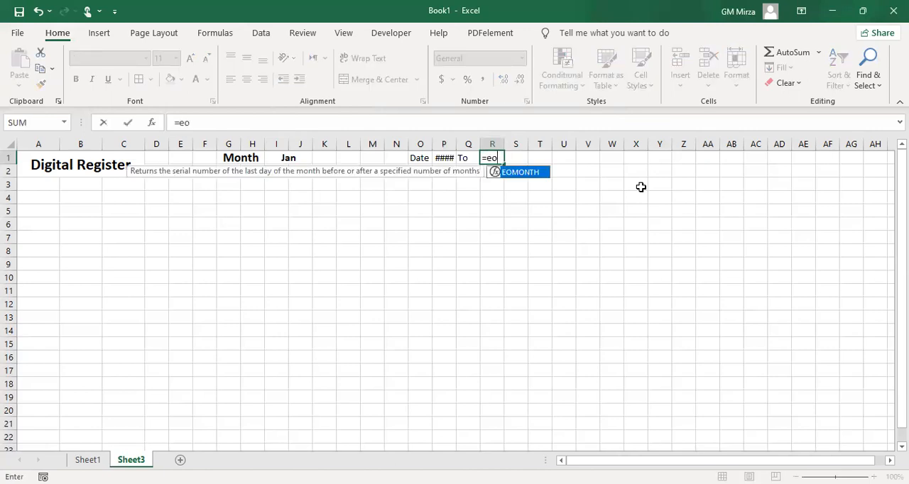
pyautogui.press('Tab')
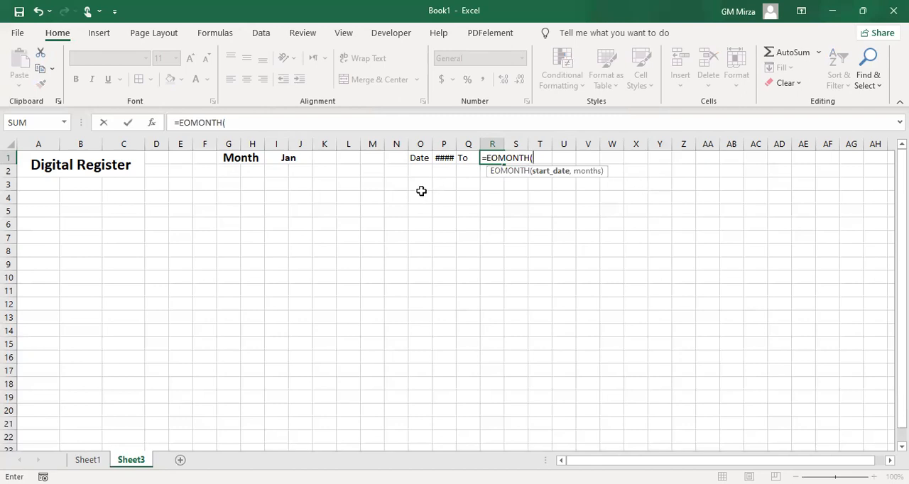
pyautogui.click(443, 159)
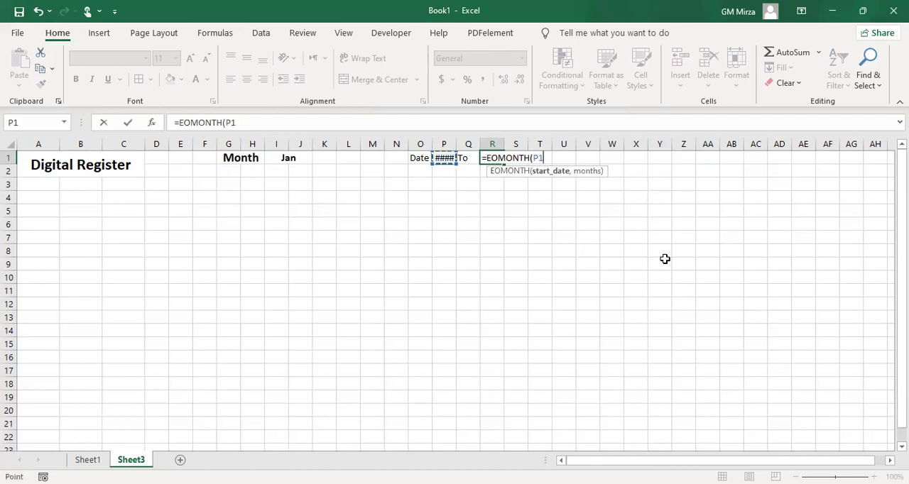
pyautogui.write(',')
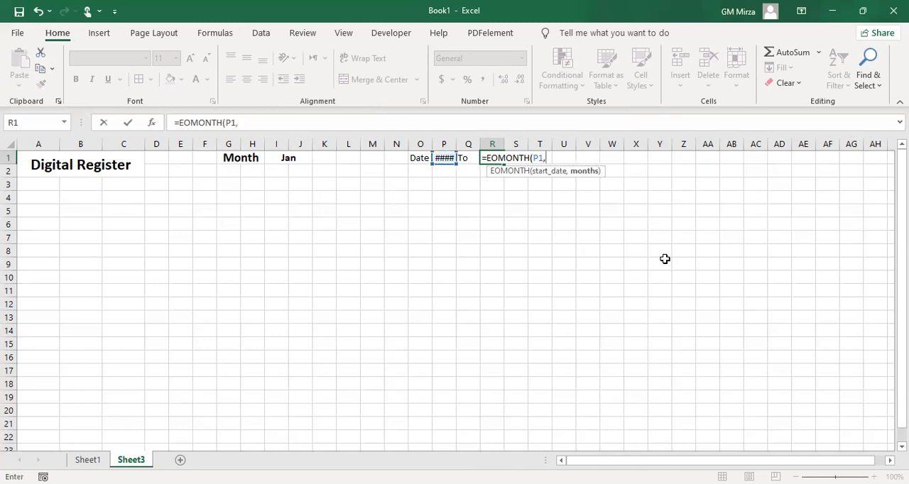
pyautogui.write(')')
pyautogui.press('Left')
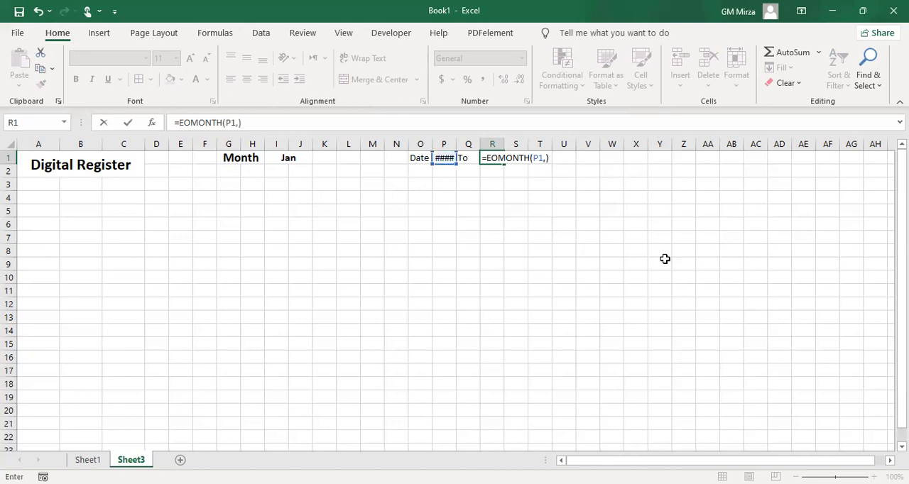
pyautogui.write('0')
pyautogui.press('Return')
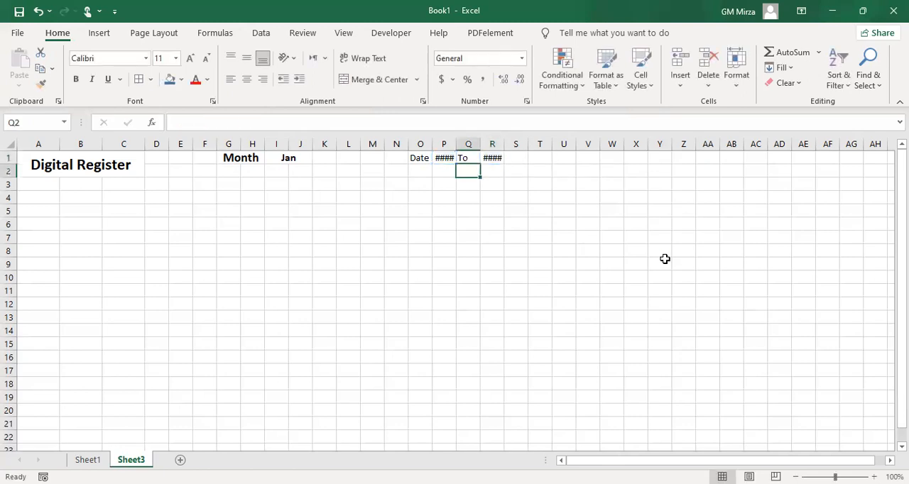
# Apply the custom number format dd to the start and end dates in P1 and R1
pyautogui.click(490, 159)
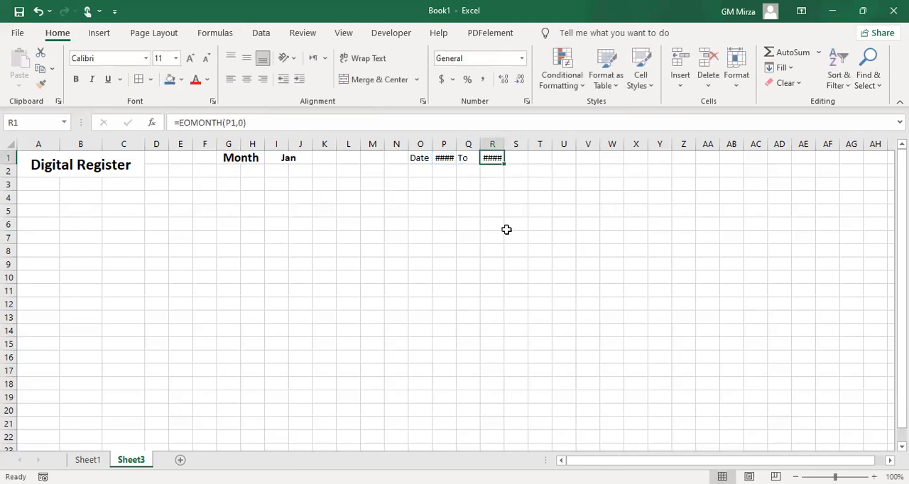
pyautogui.keyDown('ctrl'); pyautogui.click(444, 157); pyautogui.keyUp('ctrl')
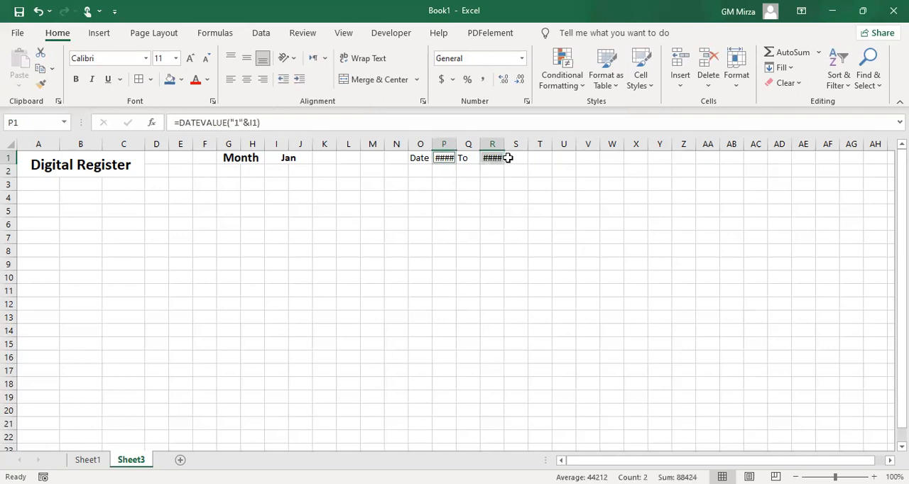
pyautogui.click(522, 61)
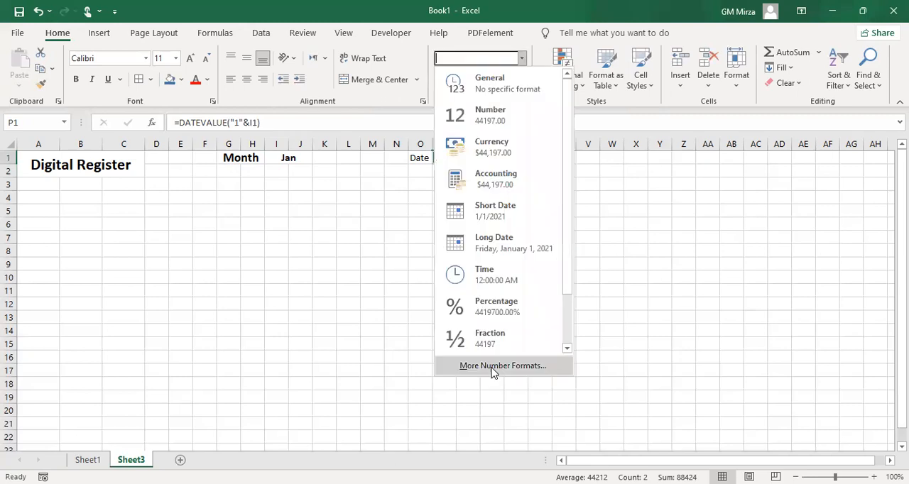
pyautogui.click(493, 366)
pyautogui.click(371, 179)
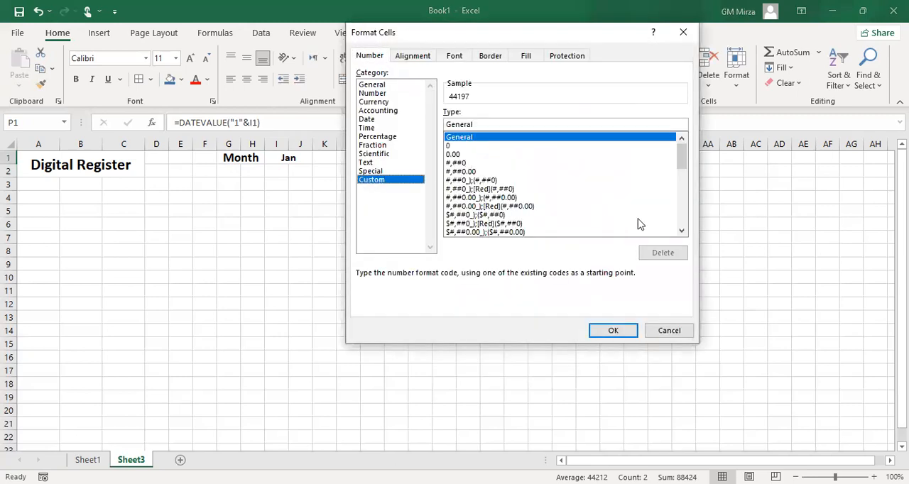
pyautogui.click(681, 231)
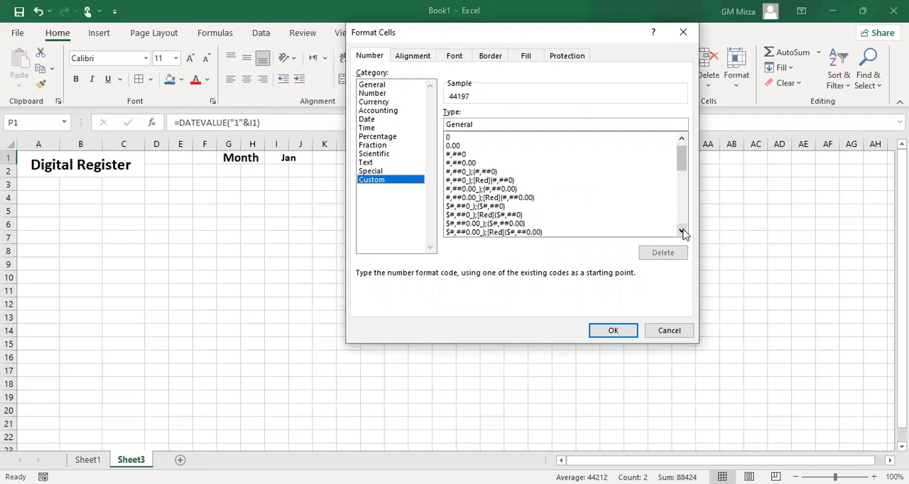
pyautogui.click(390, 120)
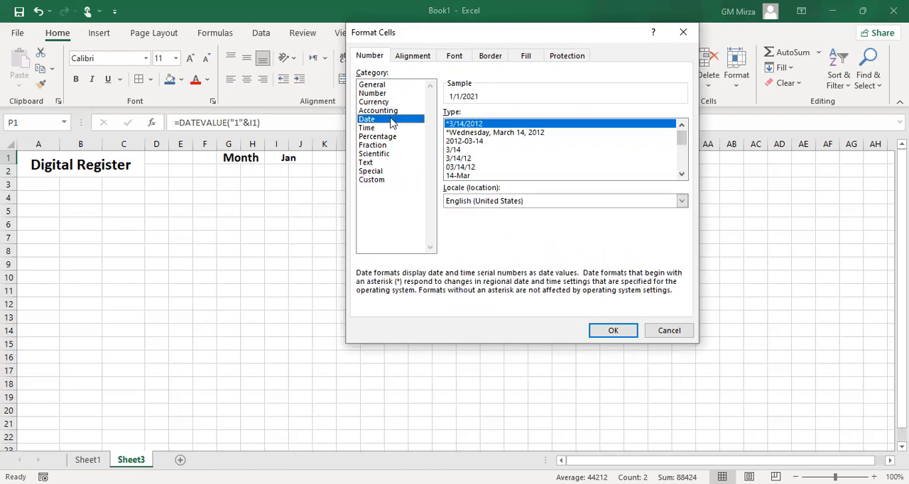
pyautogui.click(460, 151)
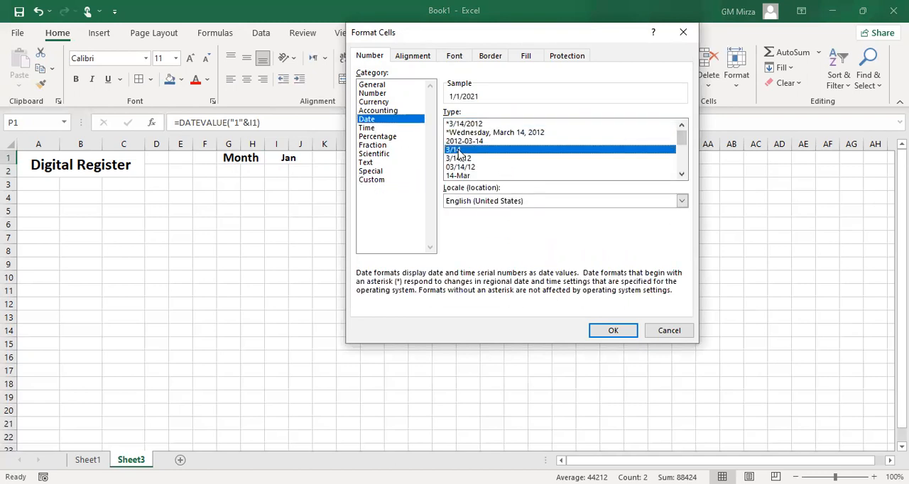
pyautogui.click(371, 179)
pyautogui.click(507, 126)
pyautogui.press('BackSpace')
pyautogui.press('BackSpace')
pyautogui.press('BackSpace')
pyautogui.press('BackSpace')
pyautogui.press('BackSpace')
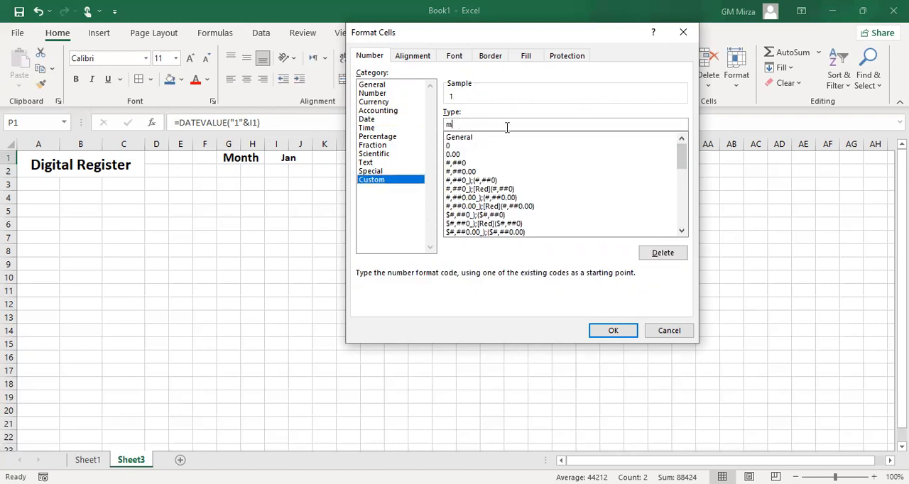
pyautogui.write('dd')
pyautogui.click(614, 335)
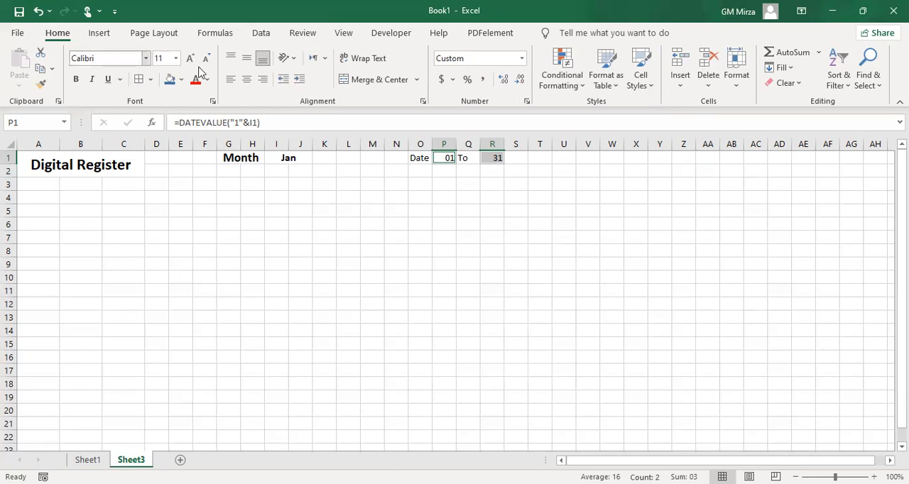
# Centre the dates in P1 and R1 both ways and make them bold at font size 12
pyautogui.click(247, 58)
pyautogui.click(246, 80)
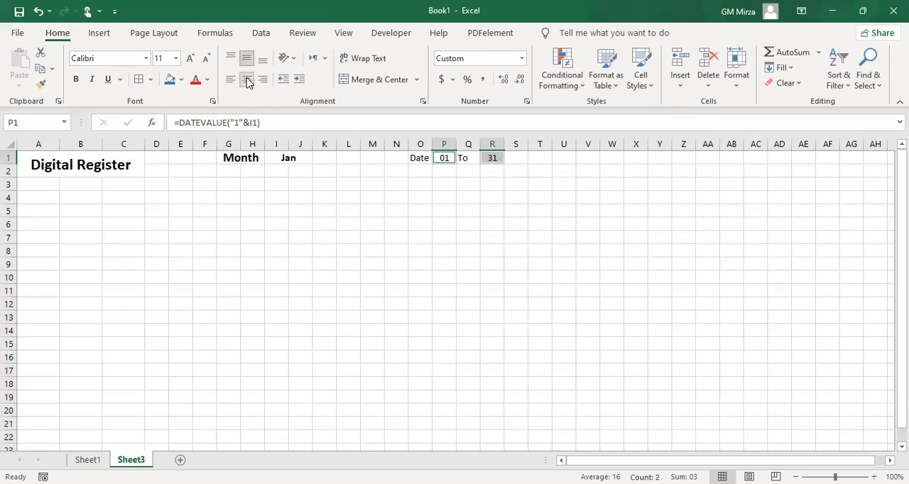
pyautogui.click(75, 79)
pyautogui.click(189, 60)
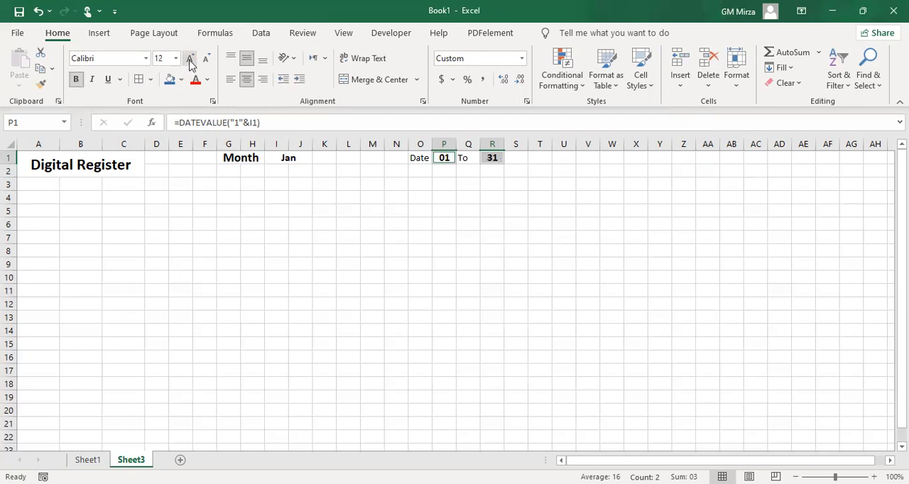
# Make the Date and To labels in row 1 bold at font size 12
pyautogui.moveTo(418, 158); pyautogui.dragTo(463, 160)
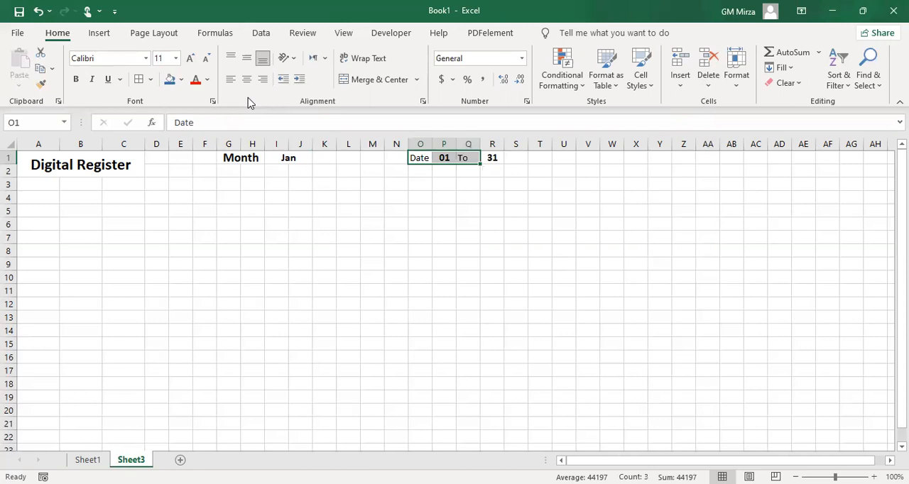
pyautogui.click(190, 62)
pyautogui.click(76, 81)
pyautogui.click(350, 236)
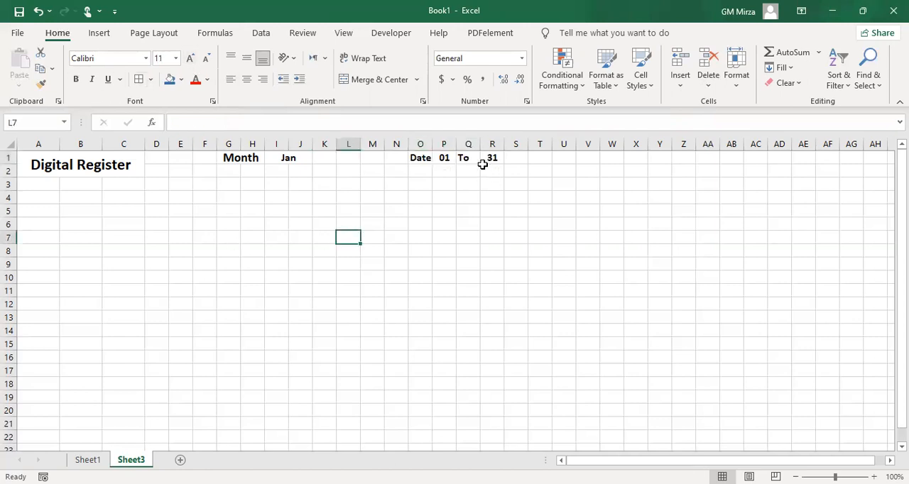
# Choose Feb from the month list in I1 to test the date formulas in P1 and R1
pyautogui.click(444, 158)
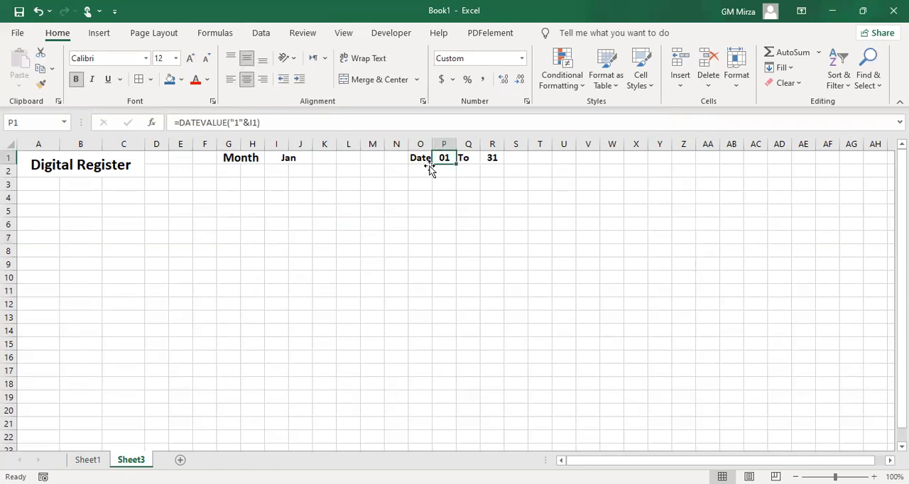
pyautogui.click(490, 157)
pyautogui.click(421, 157)
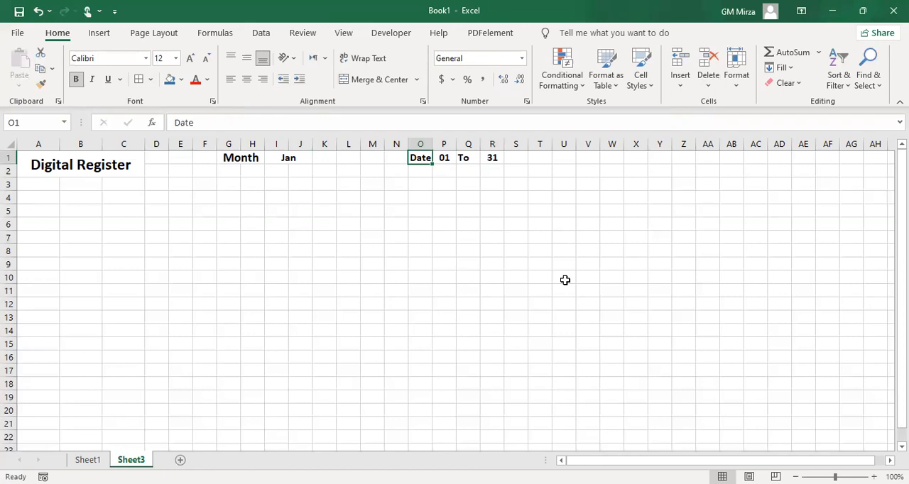
pyautogui.click(298, 157)
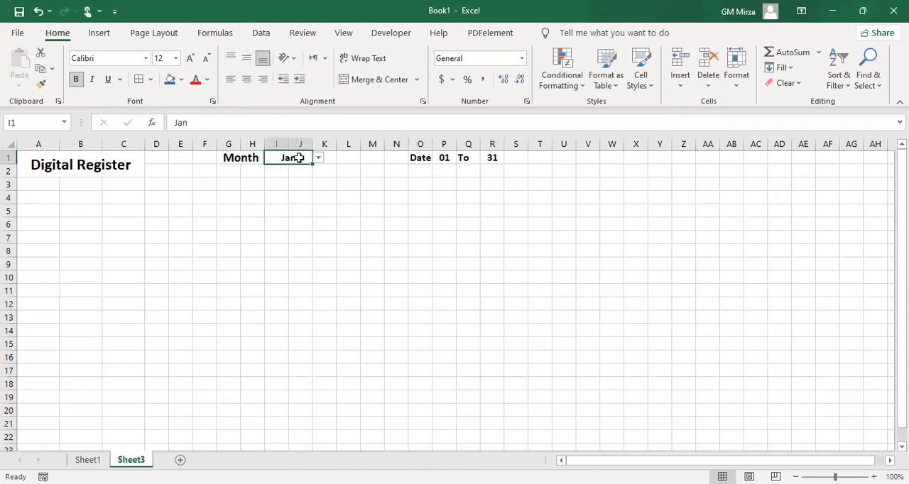
pyautogui.click(319, 162)
pyautogui.click(294, 177)
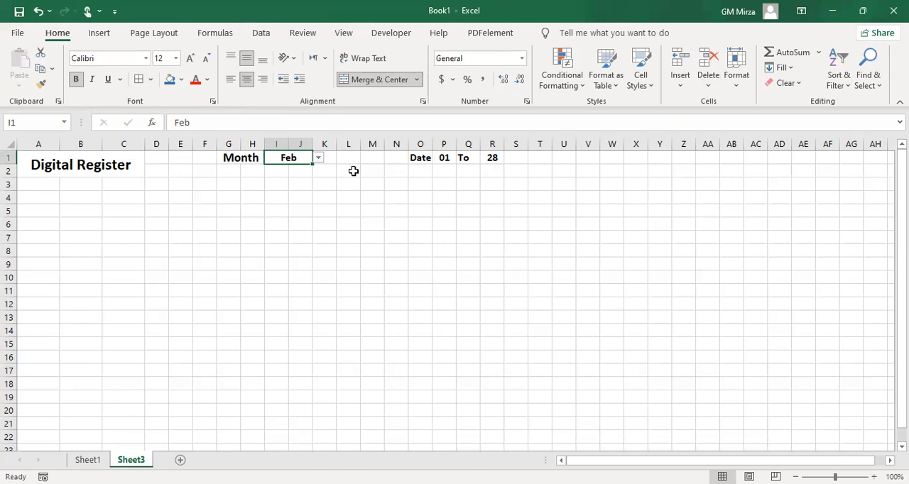
# Enter the column heading Sr. No. in cell A4
pyautogui.click(169, 228)
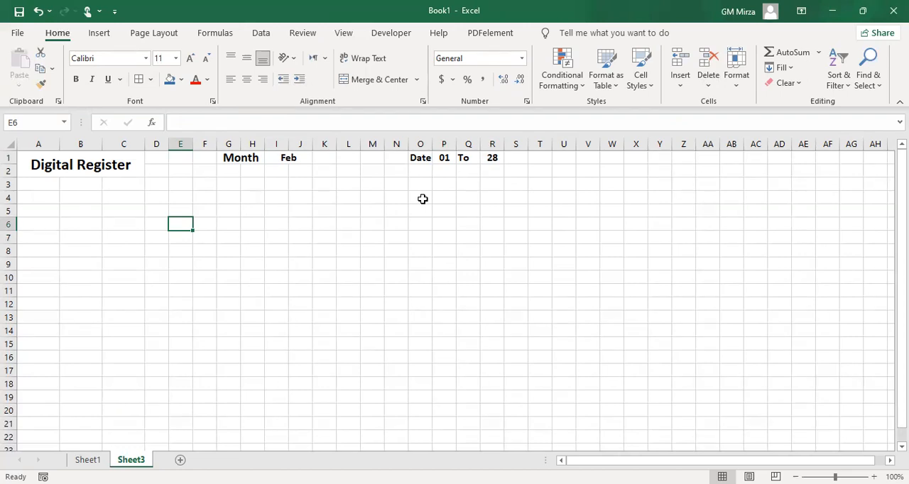
pyautogui.click(165, 211)
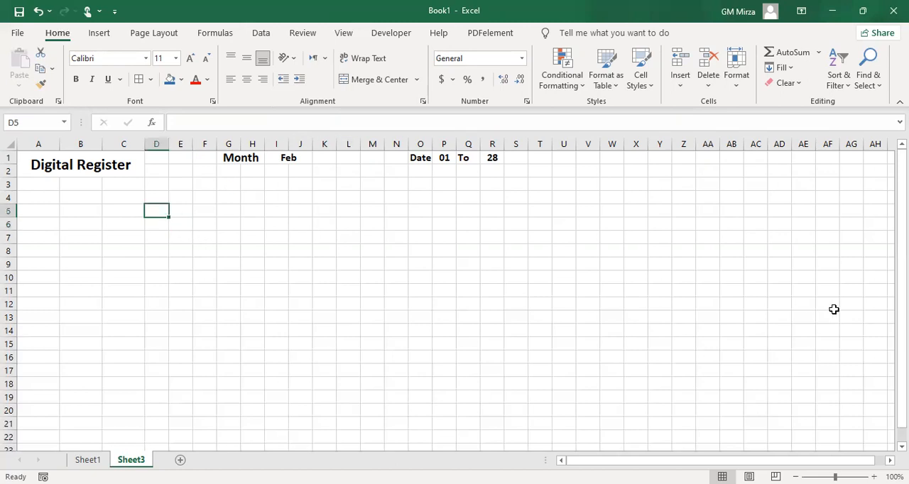
pyautogui.press('Up')
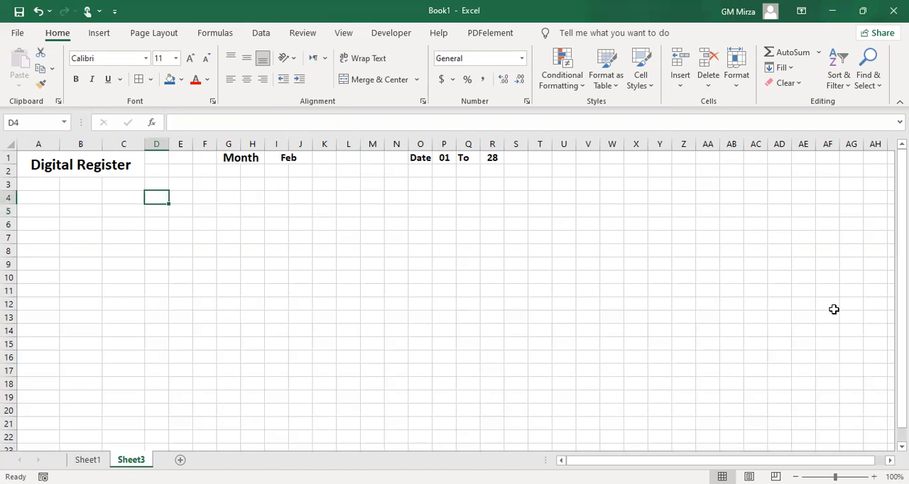
pyautogui.press('Left')
pyautogui.press('Left')
pyautogui.press('Left')
pyautogui.press('Up')
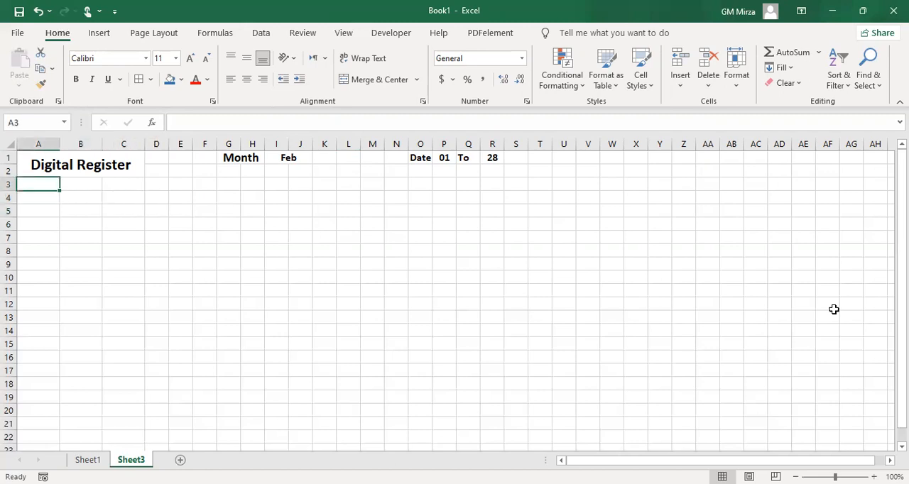
pyautogui.press('Down')
pyautogui.write('Sr. No.')
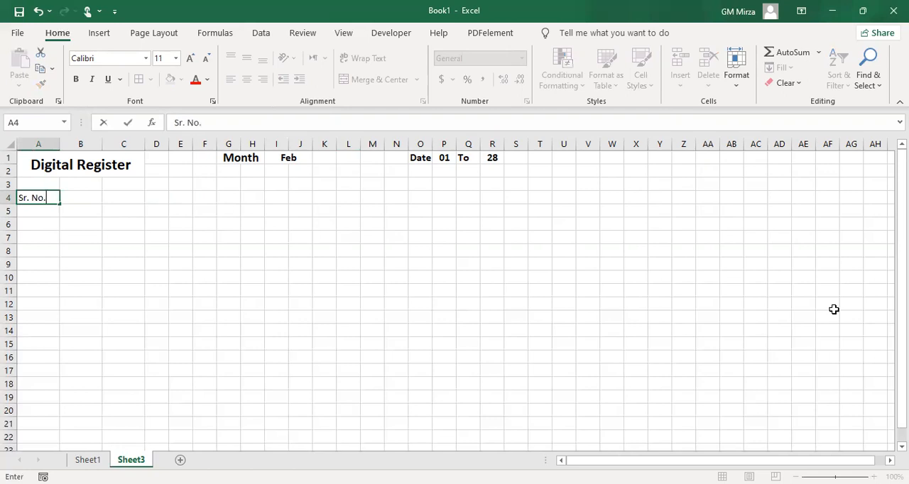
pyautogui.press('Tab')
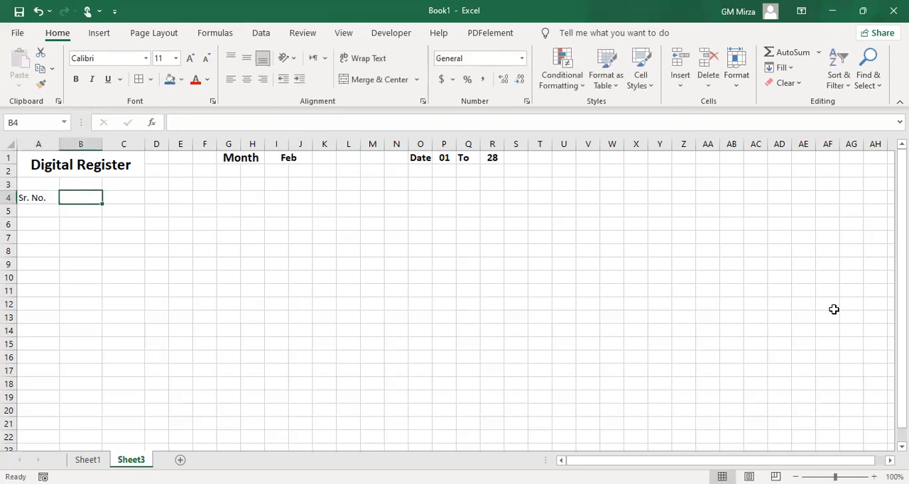
# Enter the column headings Name in B4 and Father Name in C4
pyautogui.write('Name')
pyautogui.press('Tab')
pyautogui.write('Fath')
pyautogui.press('BackSpace')
pyautogui.write('her Name')
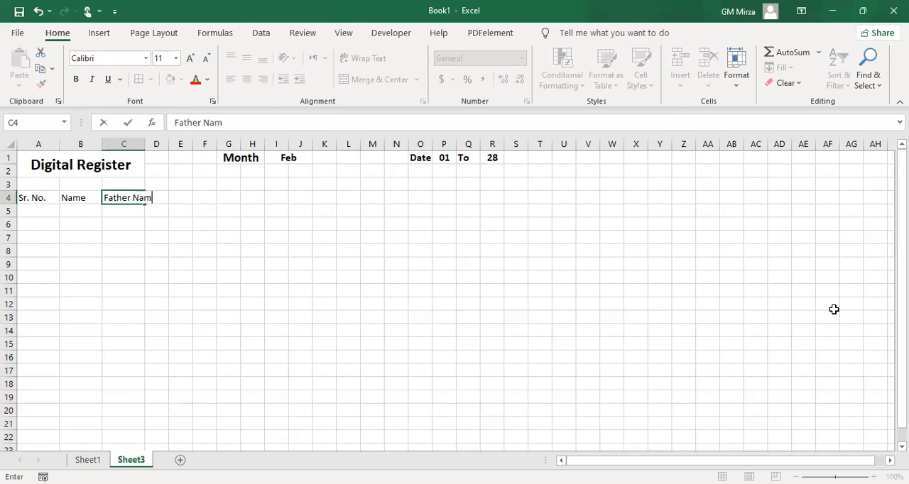
pyautogui.press('Tab')
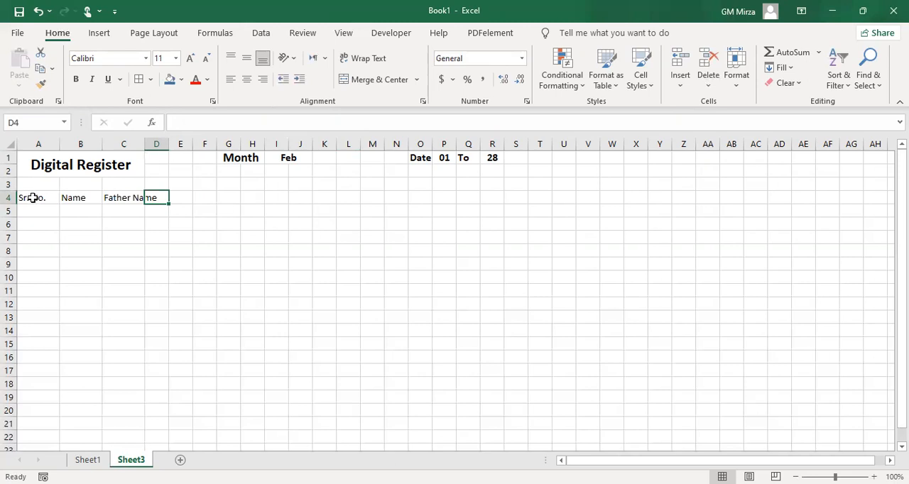
# Wrap the text of the column headings in A4:C4
pyautogui.moveTo(33, 198); pyautogui.dragTo(134, 197)
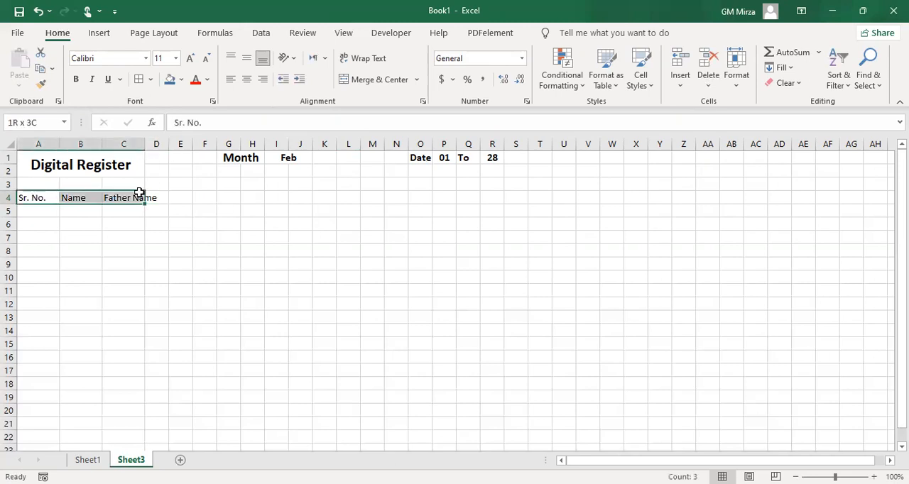
pyautogui.click(348, 59)
pyautogui.click(161, 206)
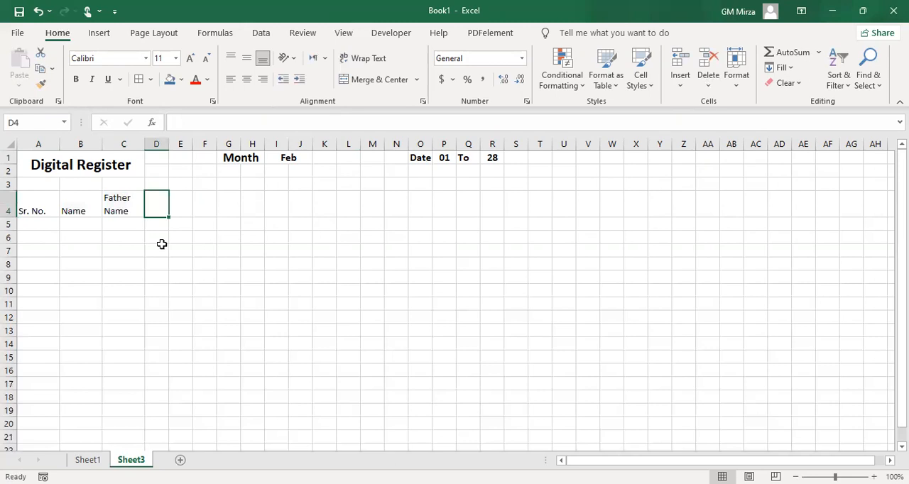
# Link cell D5 to the start date with the formula =P1
pyautogui.doubleClick(156, 225)
pyautogui.click(260, 246)
pyautogui.click(161, 227)
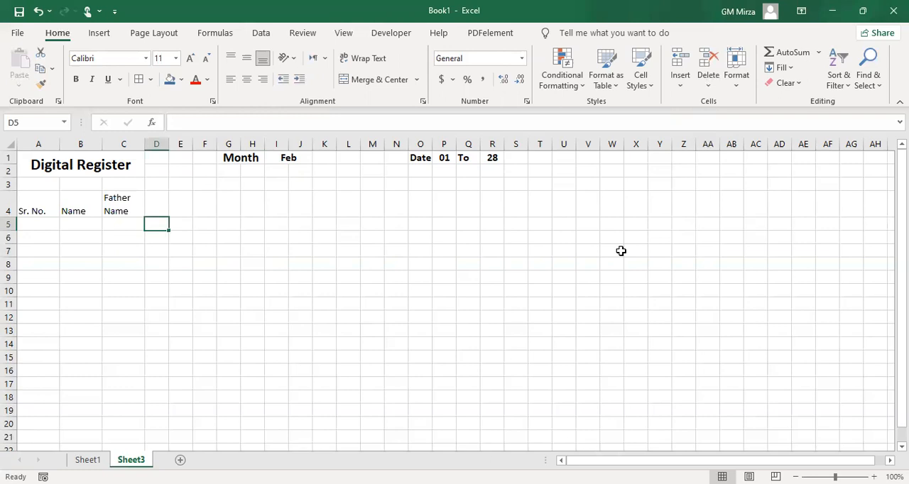
pyautogui.write('=')
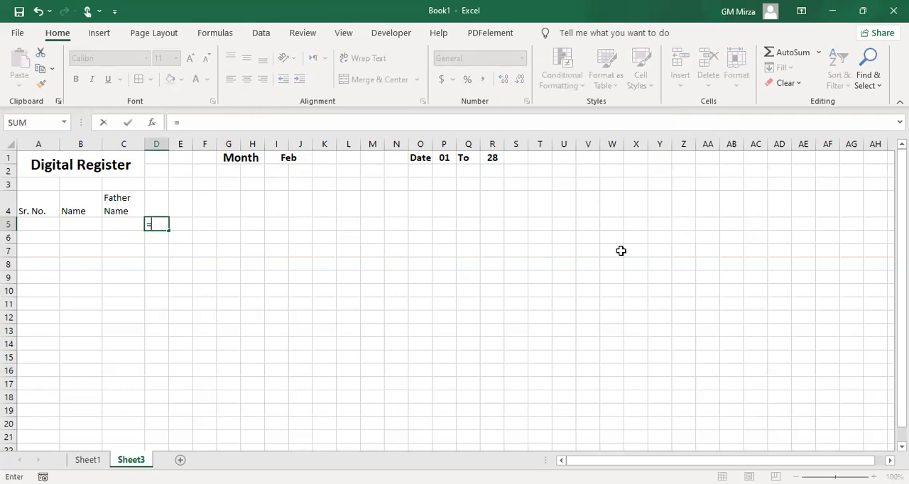
pyautogui.click(444, 157)
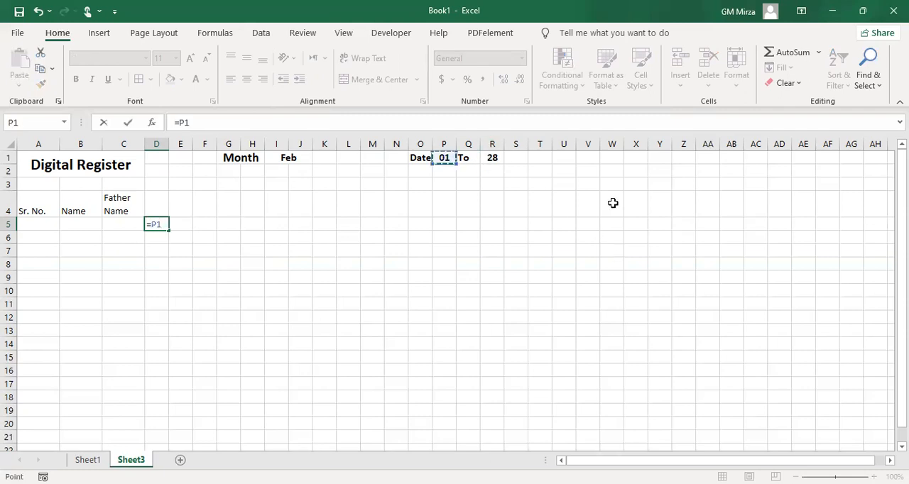
pyautogui.press('Return')
pyautogui.press('Up')
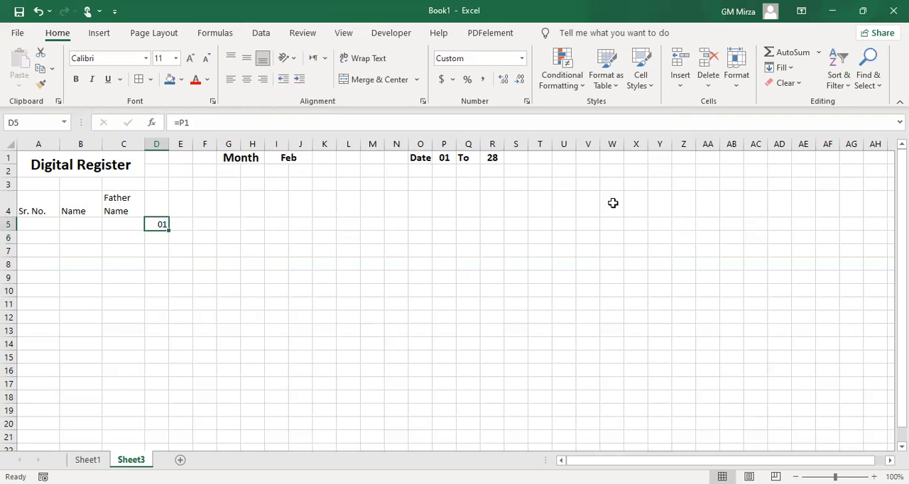
# Enter the formula =IF(D5<$R$1,D5+1,"") in E5 to continue the dates up to the end date
pyautogui.press('Right')
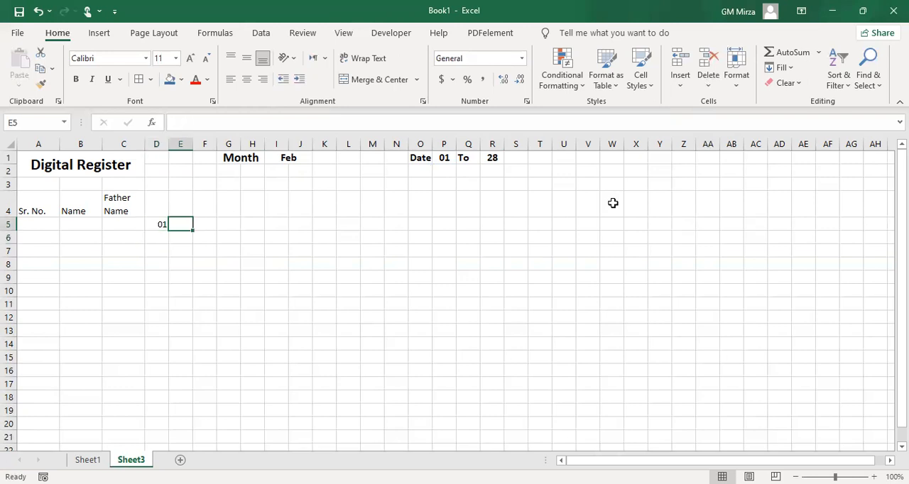
pyautogui.write('=')
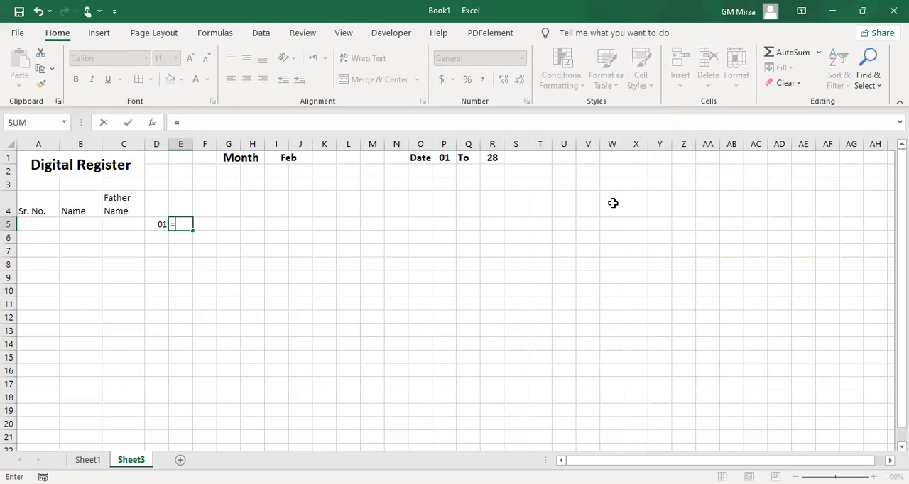
pyautogui.write('if')
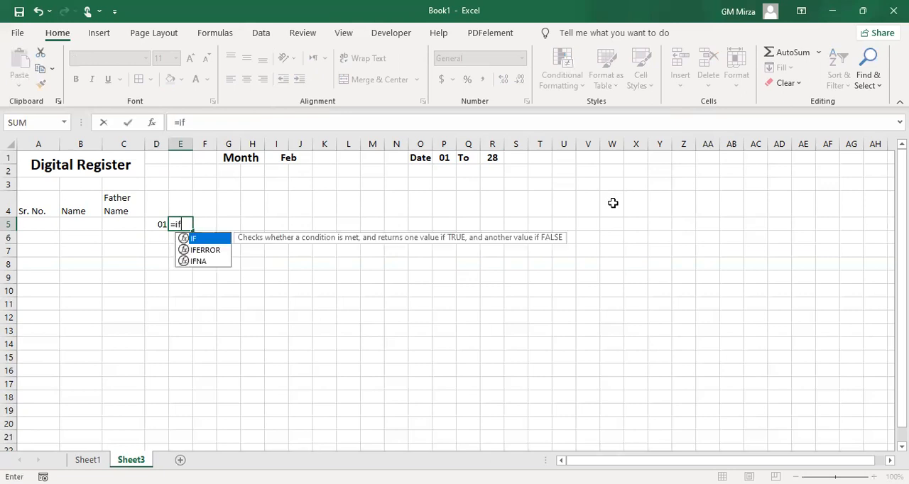
pyautogui.write('(')
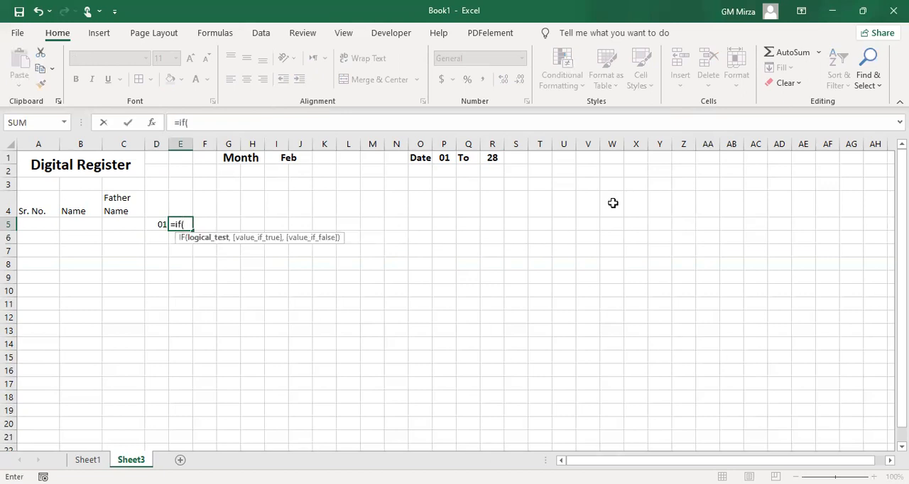
pyautogui.click(160, 223)
pyautogui.write('<')
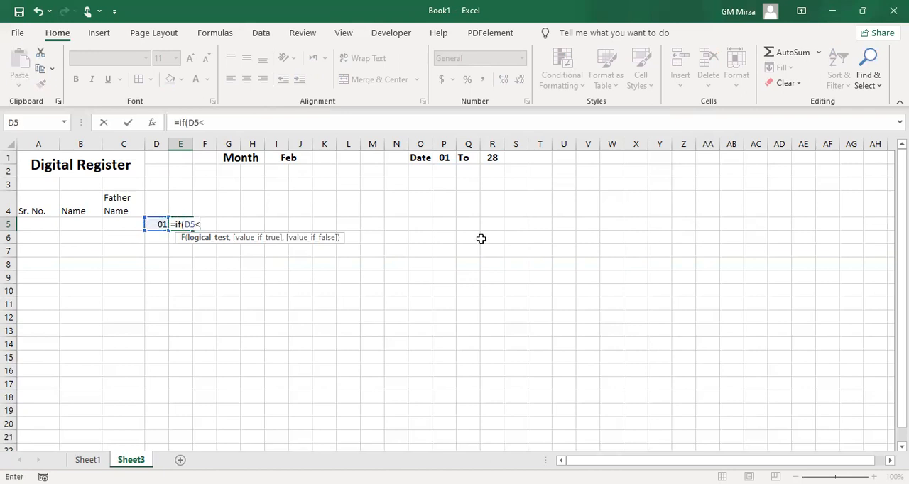
pyautogui.click(493, 157)
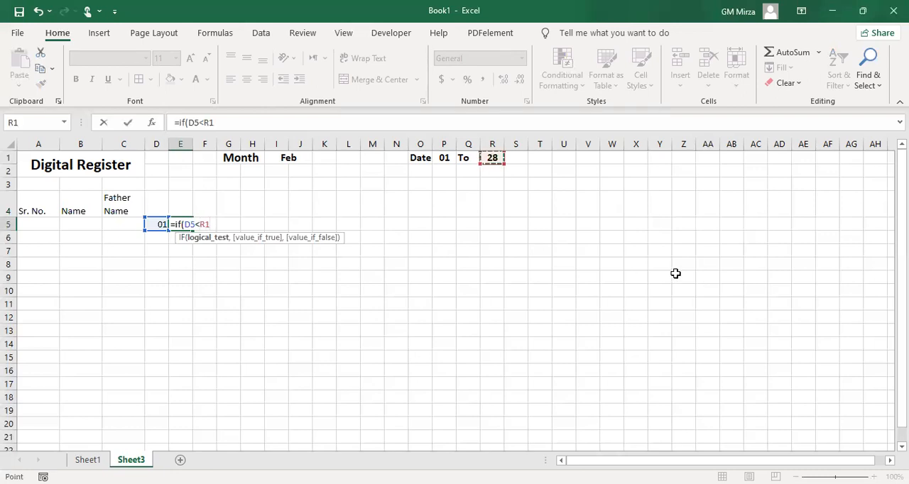
pyautogui.press('F4')
pyautogui.write('<')
pyautogui.press('BackSpace')
pyautogui.write(',')
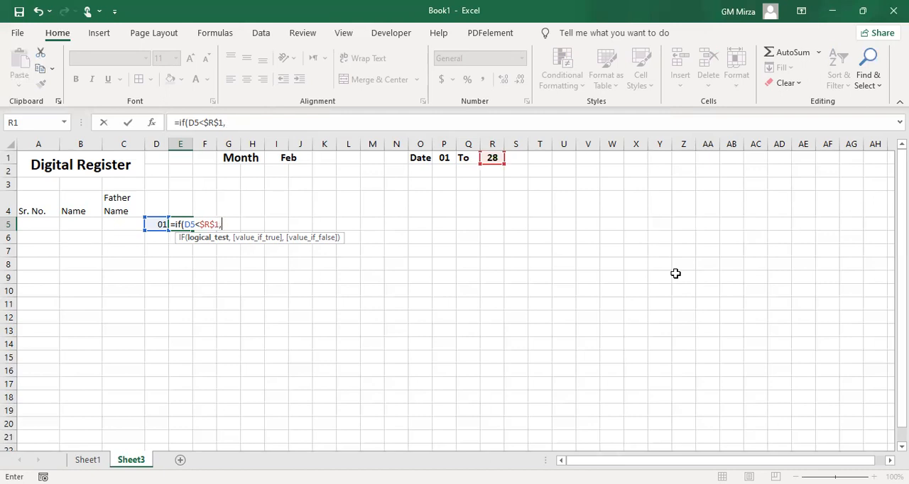
pyautogui.click(159, 225)
pyautogui.write('+1')
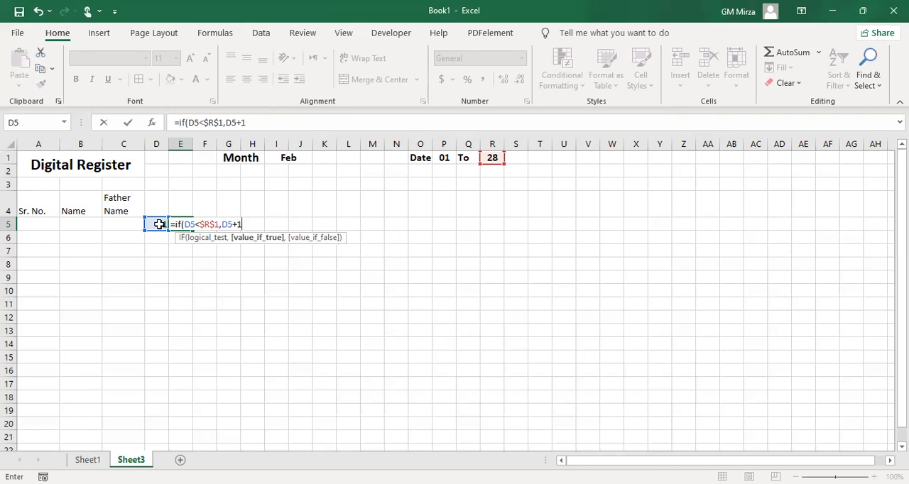
pyautogui.write(',"")')
pyautogui.press('Return')
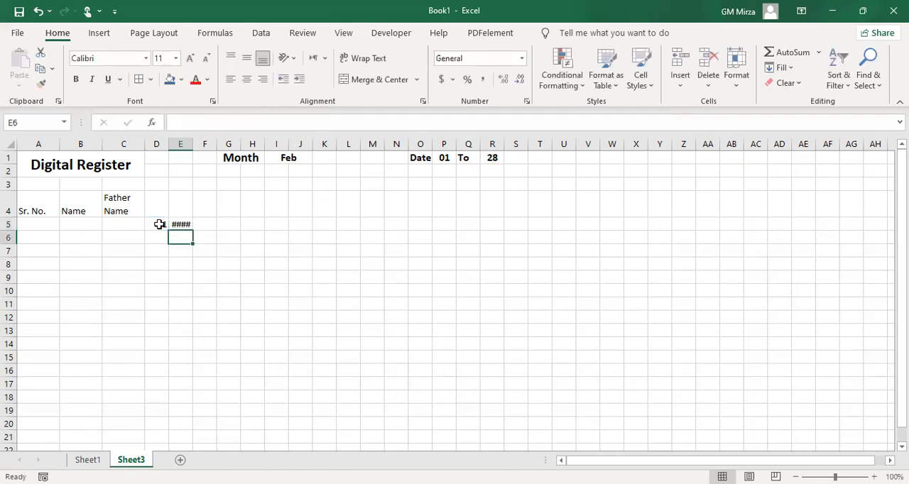
# Copy the day-number format of D5 onto E5 with Format Painter
pyautogui.click(159, 225)
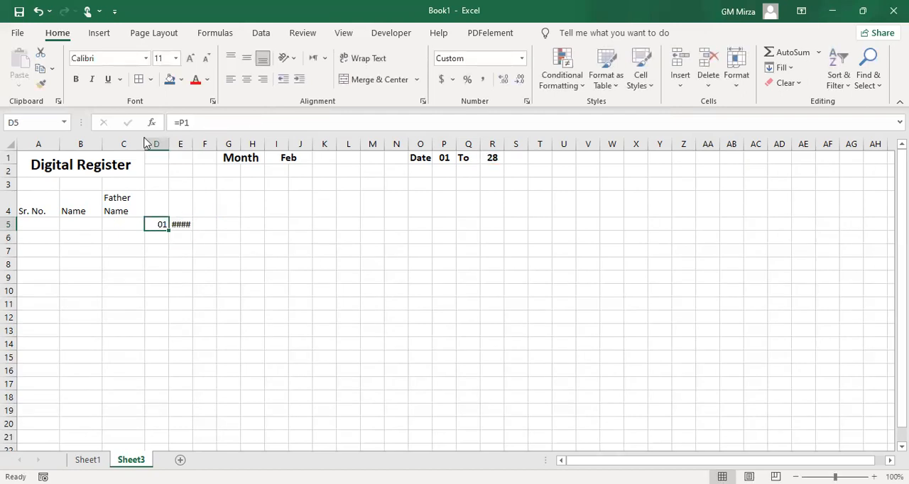
pyautogui.click(41, 84)
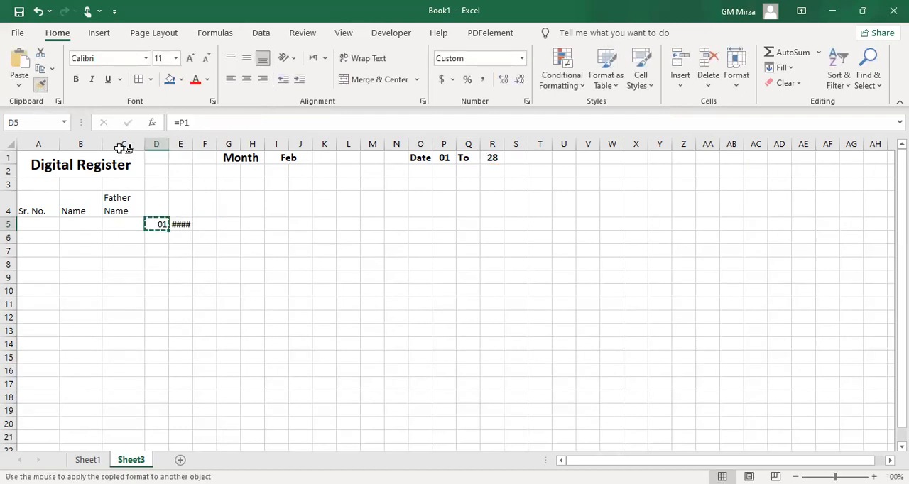
pyautogui.click(180, 224)
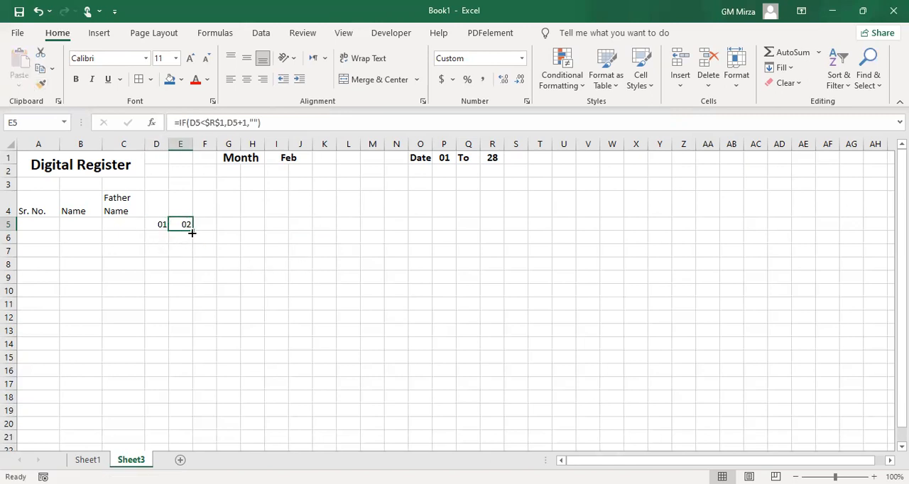
# Fill the E5 date formula across row 5 to AH5
pyautogui.moveTo(192, 233); pyautogui.dragTo(660, 240)
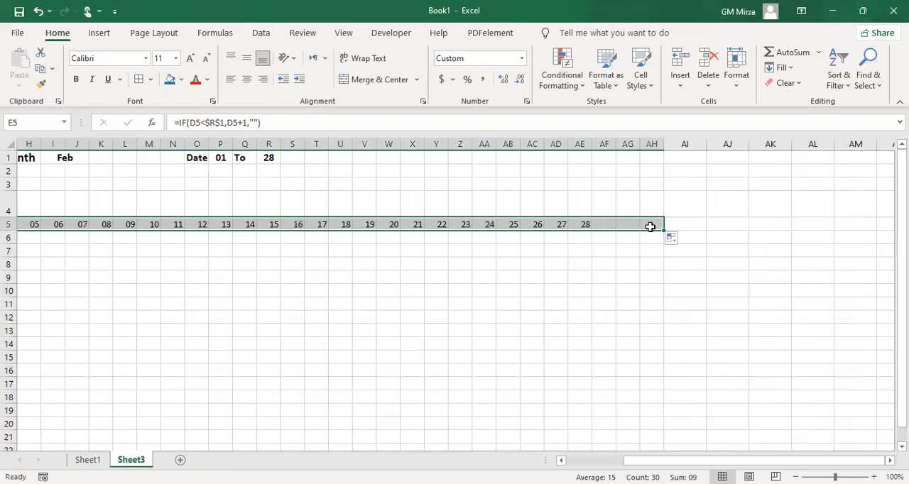
pyautogui.click(650, 226)
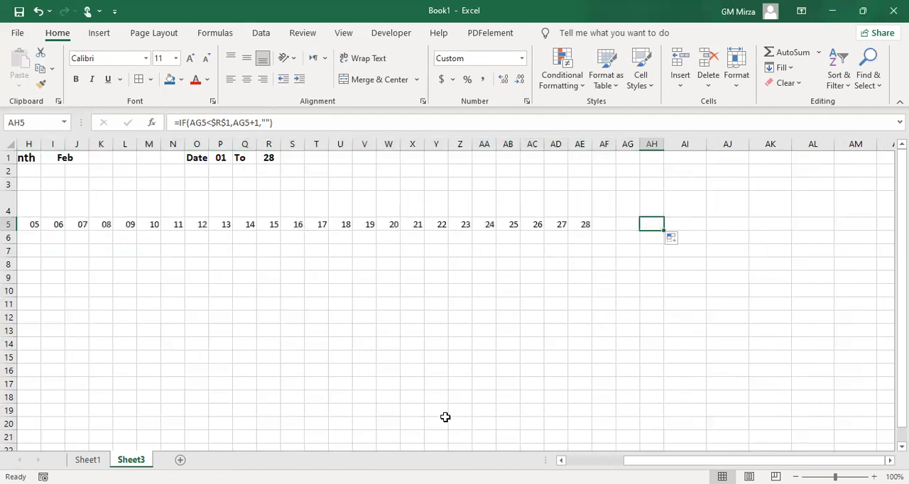
pyautogui.press('Home')
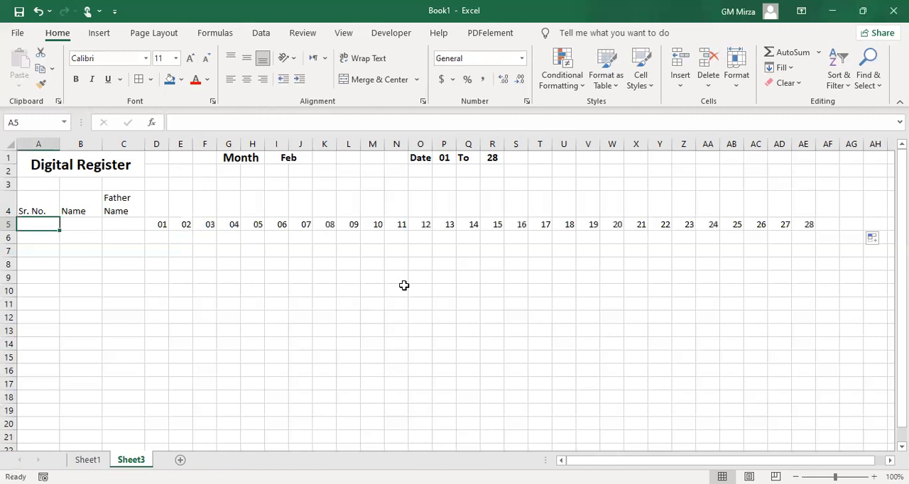
# Choose Jan from the month list in I1 to test the date row
pyautogui.click(277, 161)
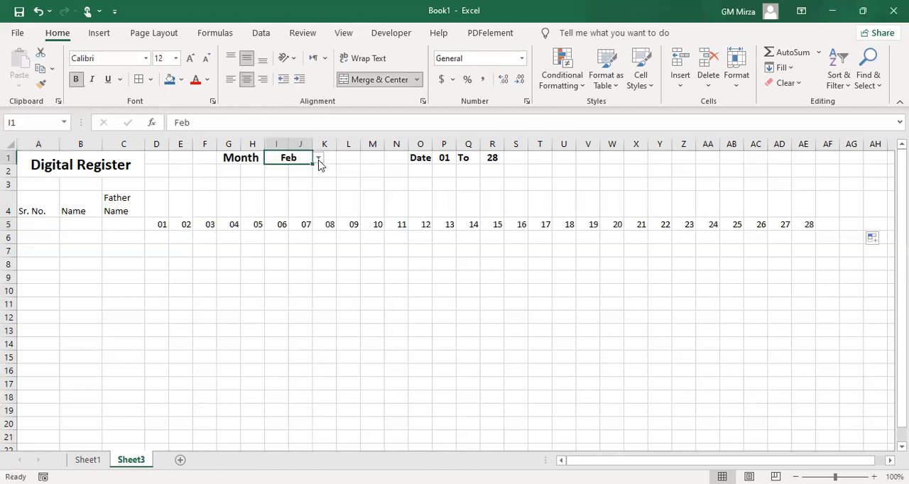
pyautogui.click(319, 162)
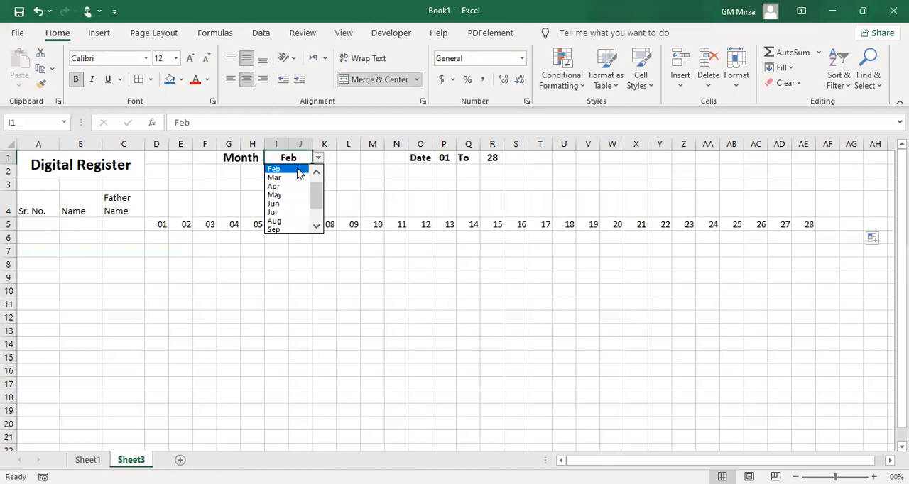
pyautogui.click(316, 172)
pyautogui.click(291, 170)
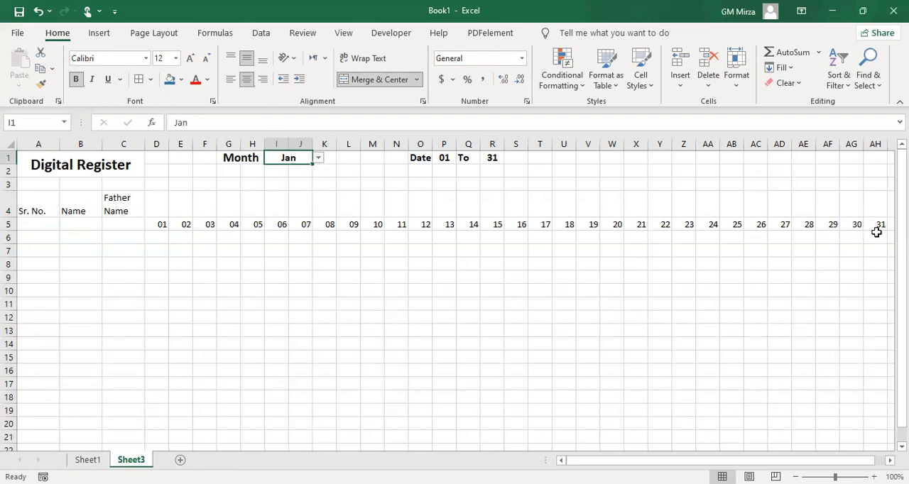
# Enter the weekday formula =TEXT(D5,"ddd") in D4 and fill it across row 4 to AH4
pyautogui.click(152, 206)
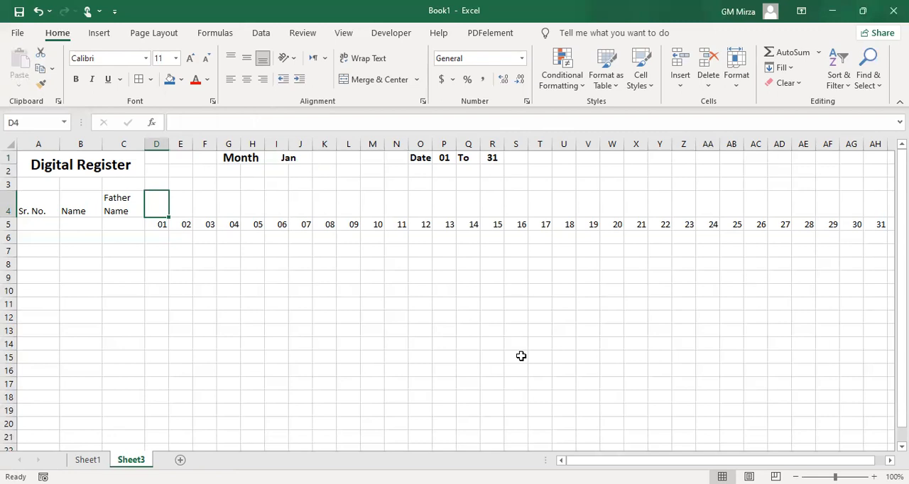
pyautogui.write('=')
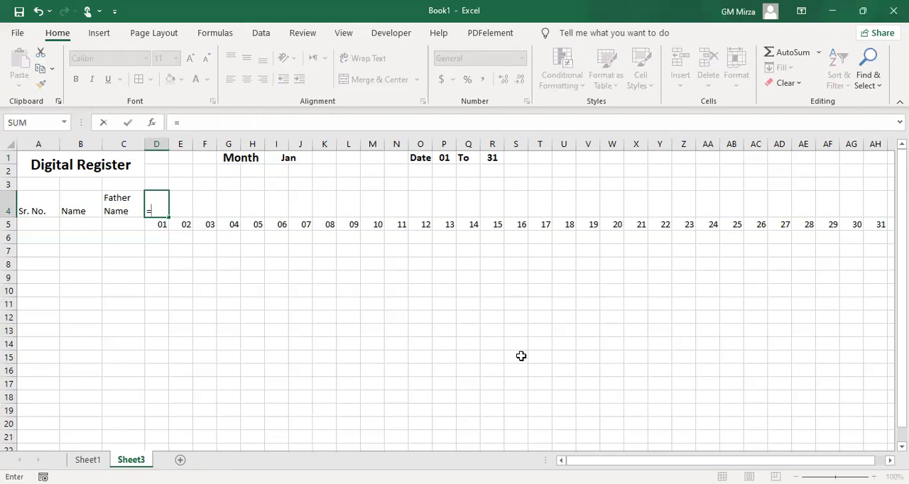
pyautogui.write('tex')
pyautogui.press('Tab')
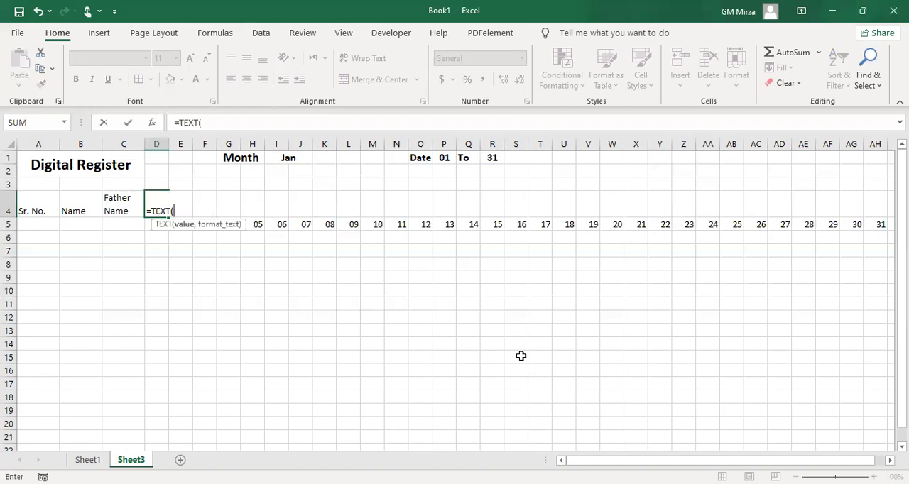
pyautogui.press('Down')
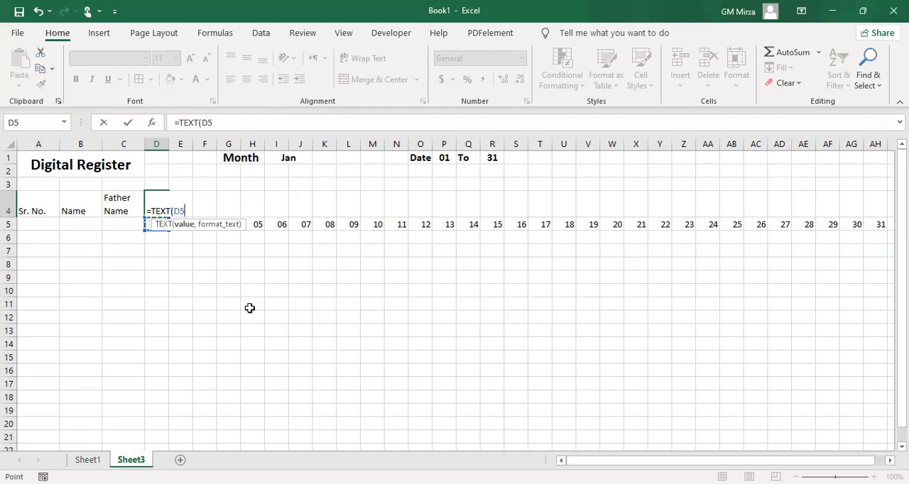
pyautogui.write(',')
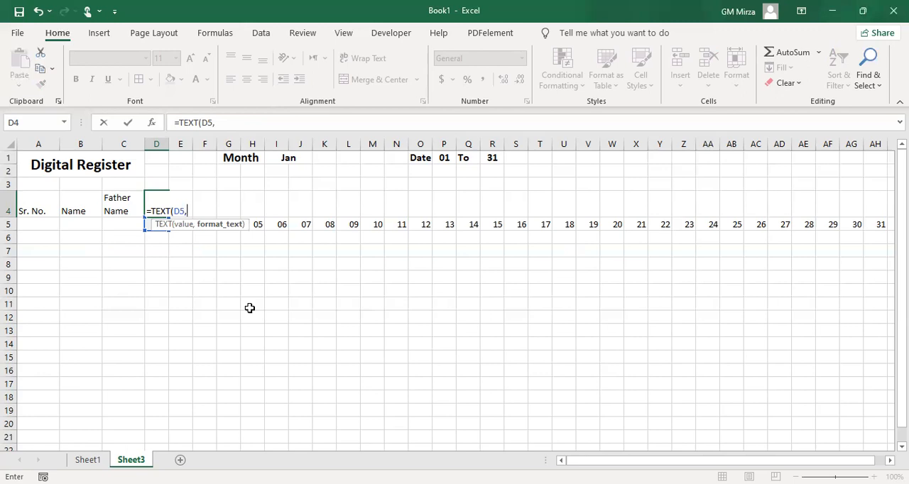
pyautogui.write('ddd')
pyautogui.press('BackSpace')
pyautogui.press('BackSpace')
pyautogui.press('BackSpace')
pyautogui.write('"ddd")')
pyautogui.press('Return')
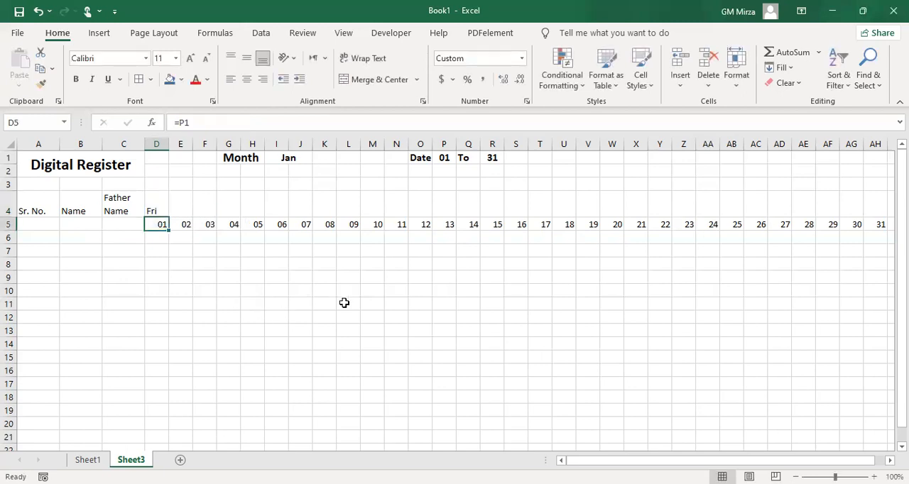
pyautogui.click(159, 209)
pyautogui.moveTo(169, 219); pyautogui.dragTo(801, 215)
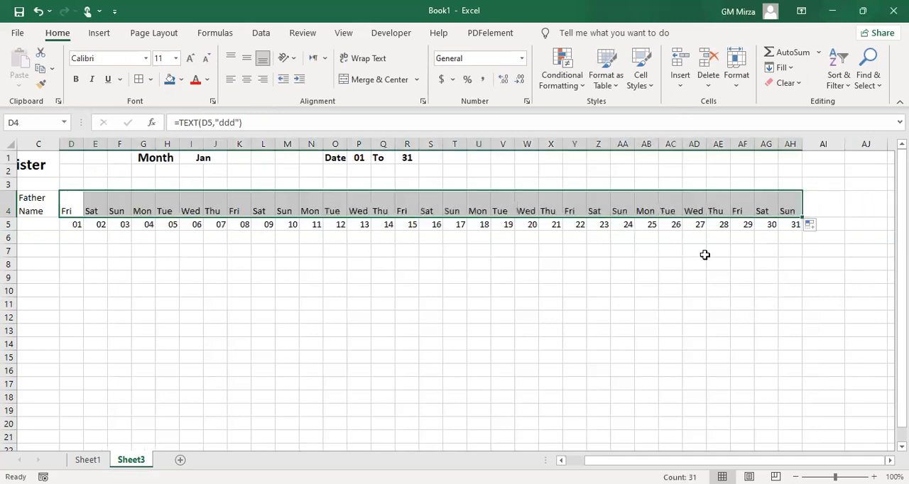
# Add borders to the weekday and date cells D4:AH5 and centre them horizontally and vertically
pyautogui.moveTo(73, 203); pyautogui.dragTo(788, 225)
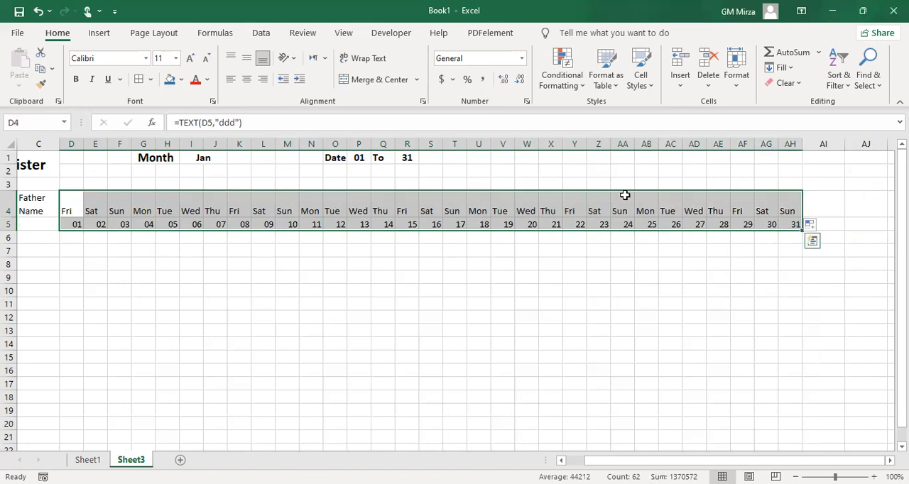
pyautogui.click(139, 80)
pyautogui.click(246, 57)
pyautogui.click(247, 79)
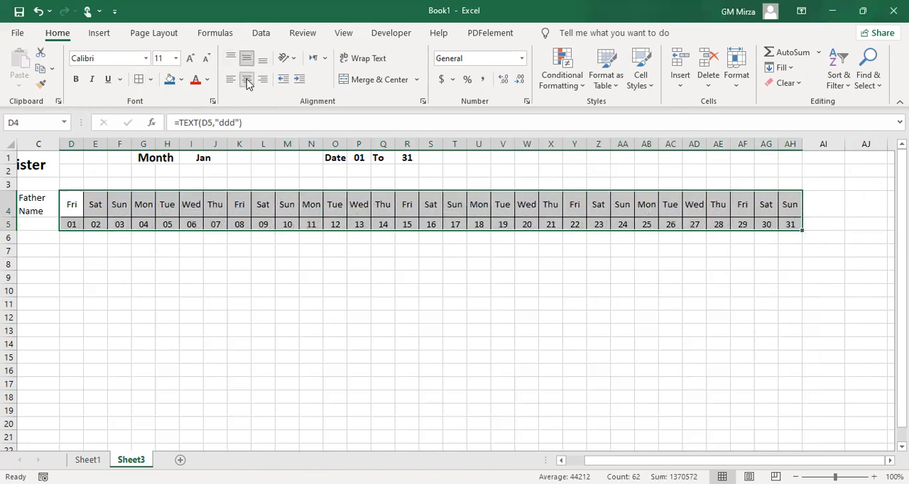
# Make the weekday and date cells D4:AH5 bold at font size 12
pyautogui.click(289, 60)
pyautogui.click(191, 61)
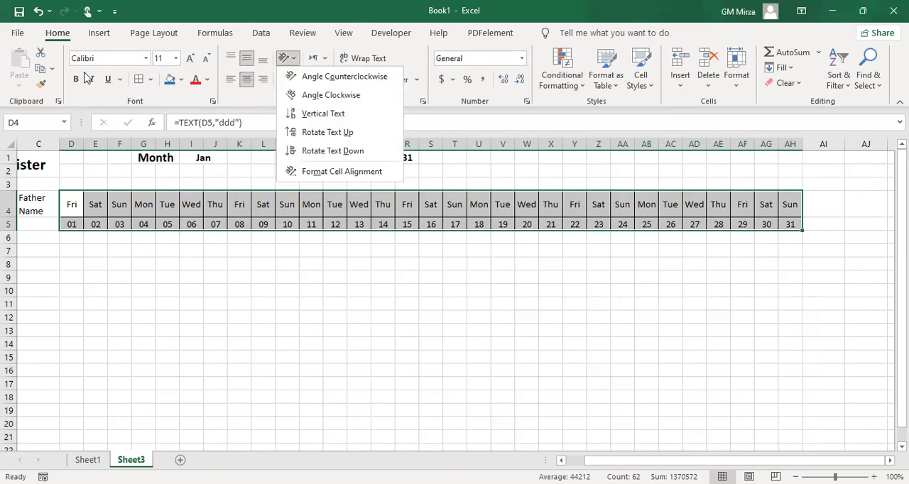
pyautogui.click(77, 76)
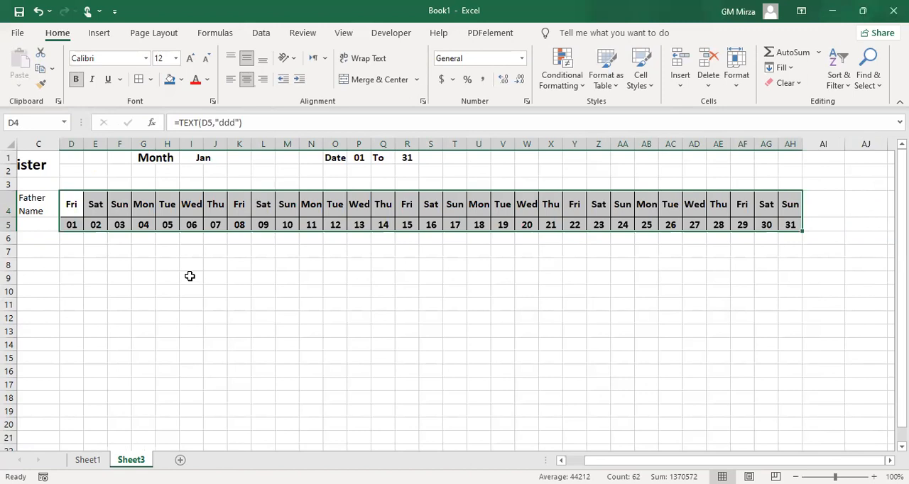
pyautogui.click(121, 277)
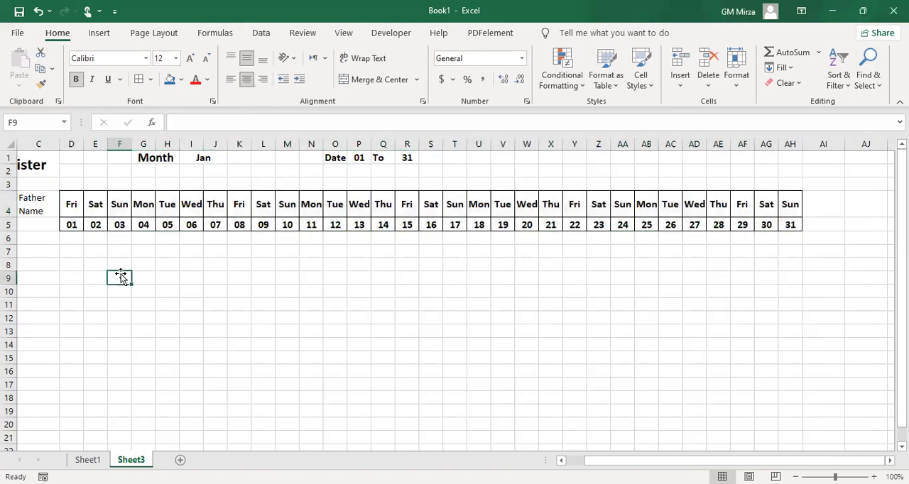
pyautogui.click(195, 224)
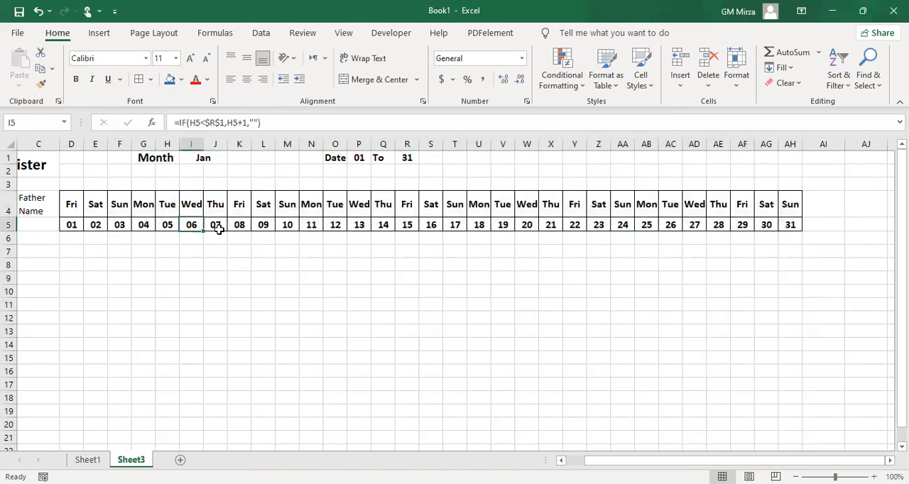
pyautogui.press('Left')
pyautogui.press('Left')
pyautogui.press('Home')
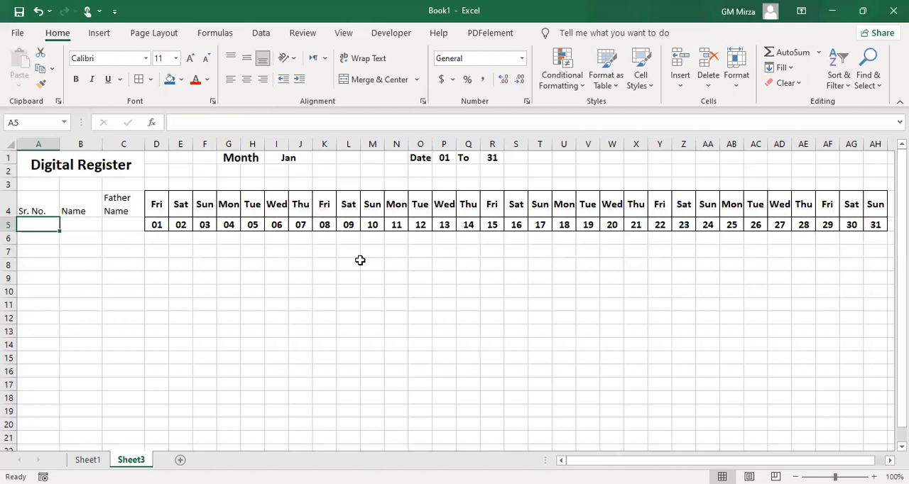
# Switch the month in I1 to May, Oct, Nov and Dec in turn to test the weekday and date rows
pyautogui.click(286, 160)
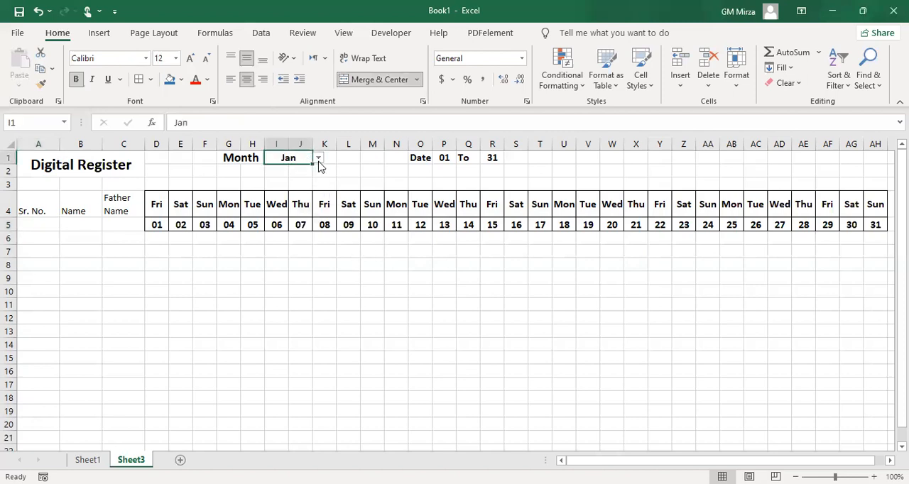
pyautogui.click(319, 159)
pyautogui.click(290, 208)
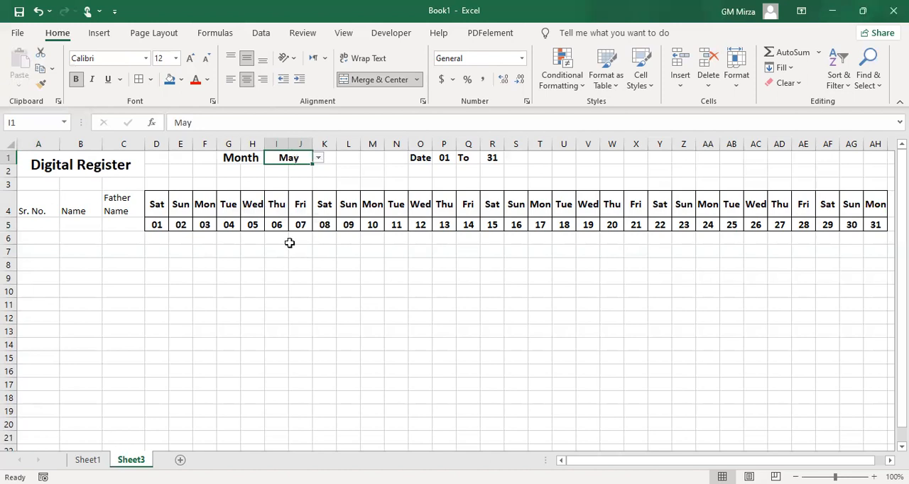
pyautogui.click(319, 159)
pyautogui.click(289, 211)
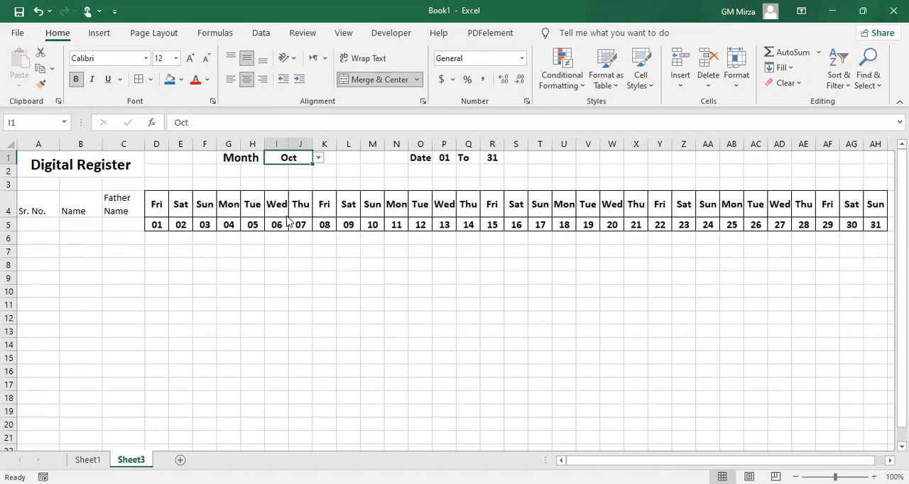
pyautogui.click(319, 158)
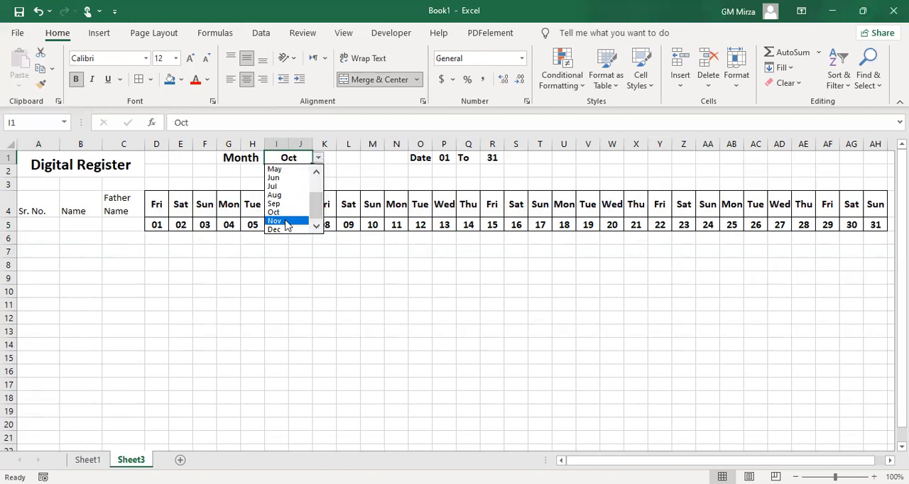
pyautogui.click(286, 222)
pyautogui.click(318, 158)
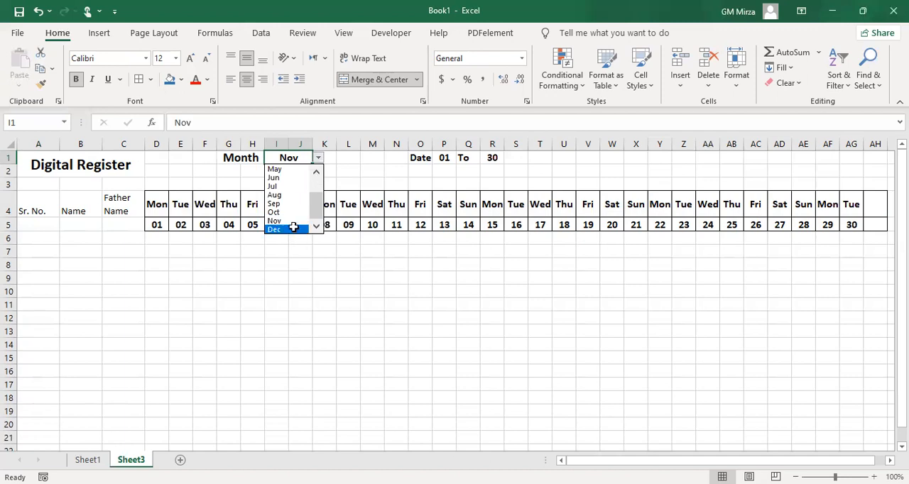
pyautogui.click(293, 227)
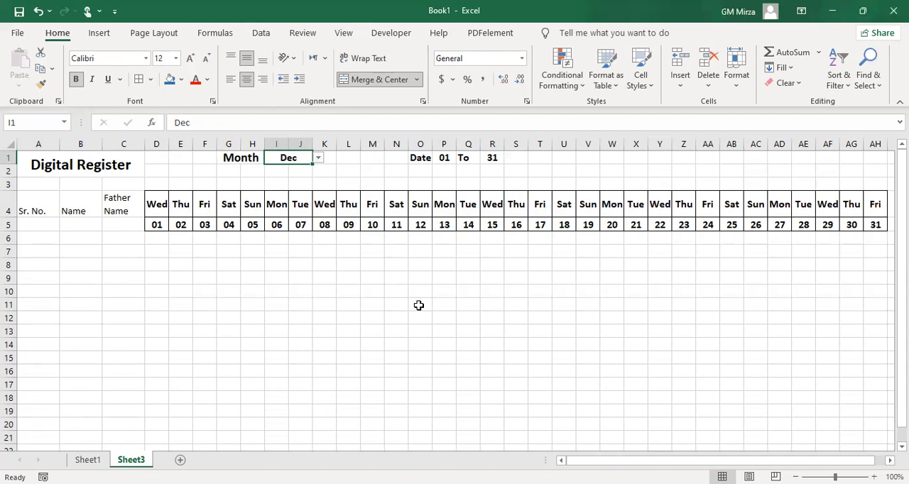
# Merge and centre the Sr. No., Name and Father Name headings each across rows 4 and 5, aligned vertically in the middle
pyautogui.click(152, 241)
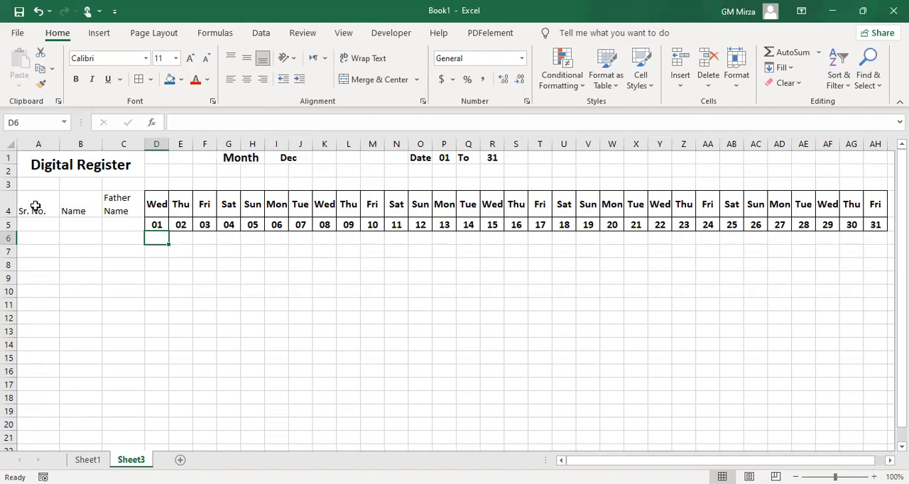
pyautogui.moveTo(34, 207); pyautogui.dragTo(33, 227)
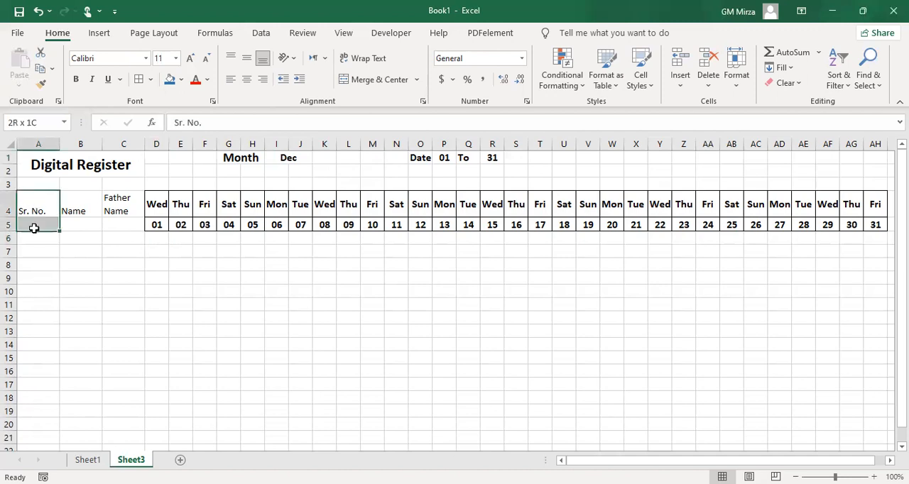
pyautogui.click(362, 83)
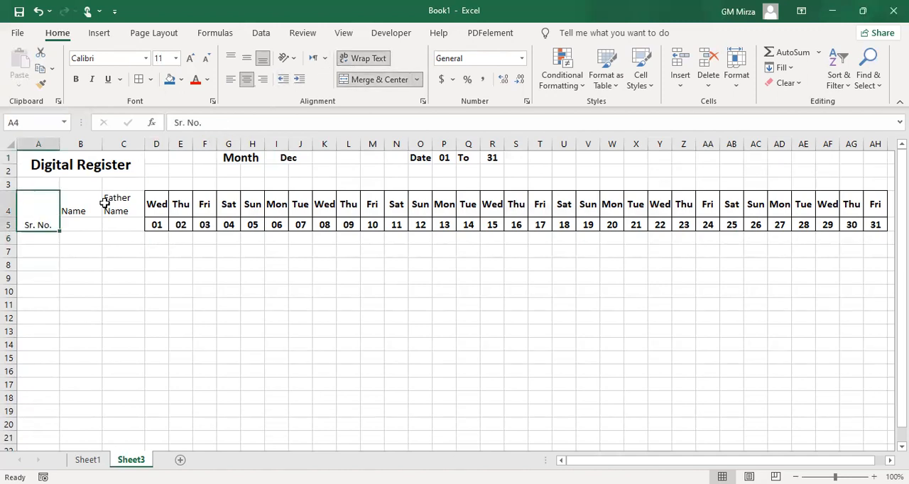
pyautogui.click(247, 60)
pyautogui.moveTo(71, 205); pyautogui.dragTo(81, 223)
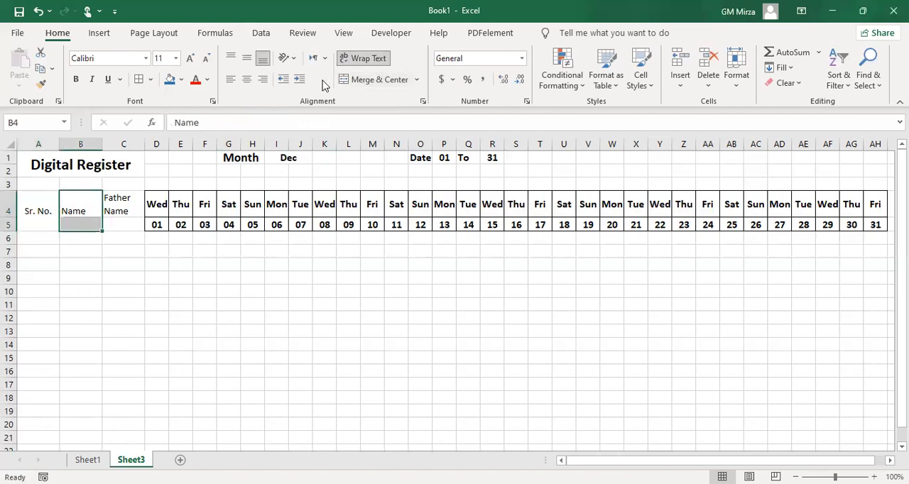
pyautogui.click(362, 79)
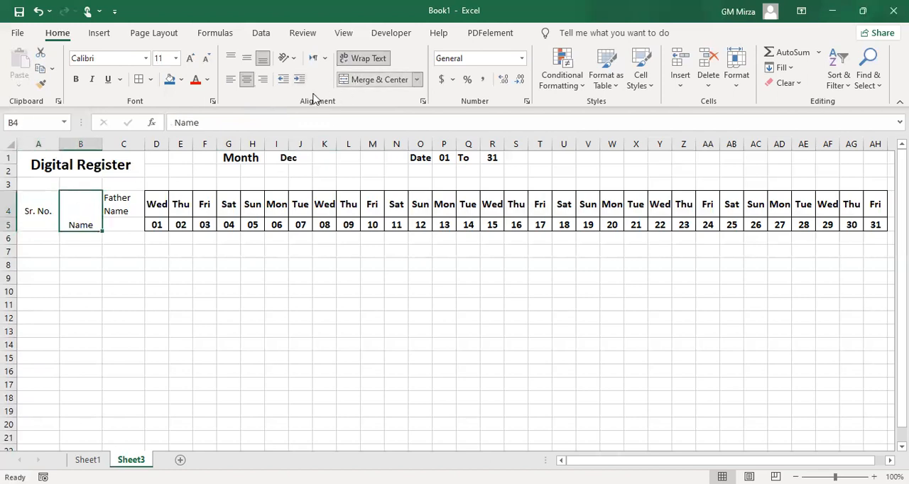
pyautogui.click(247, 60)
pyautogui.moveTo(126, 199); pyautogui.dragTo(125, 222)
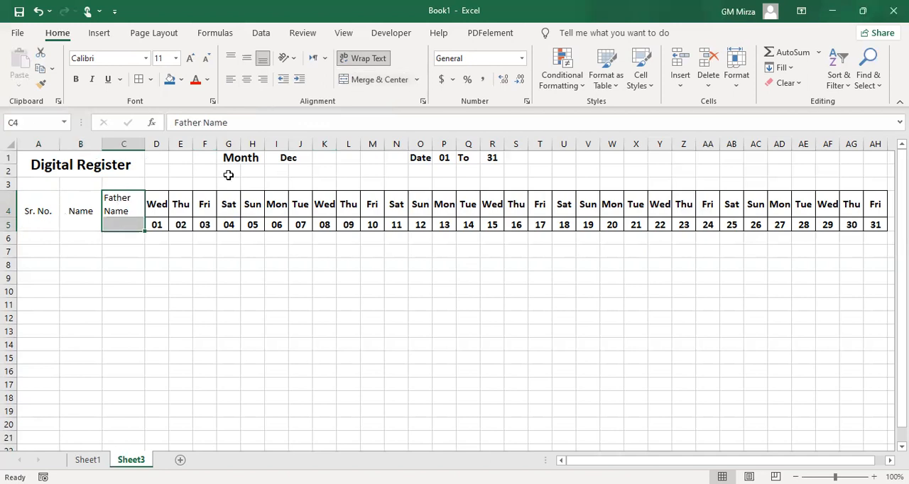
pyautogui.click(362, 80)
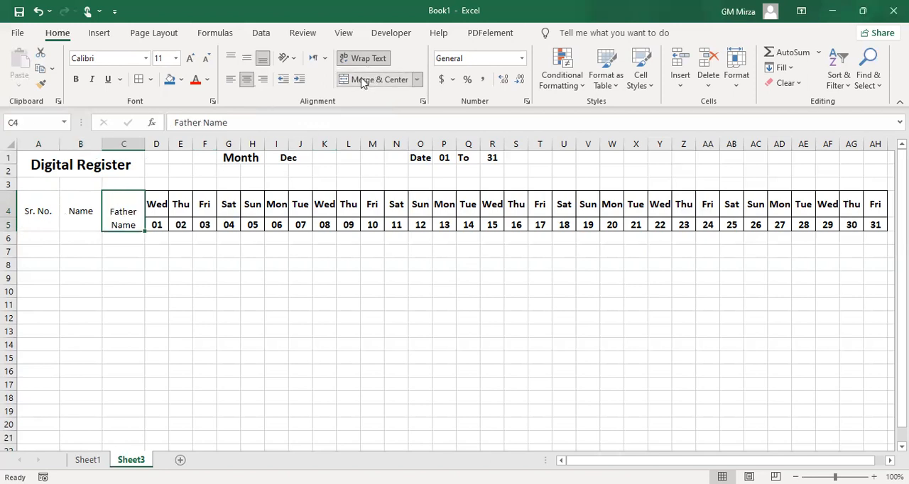
pyautogui.click(247, 60)
pyautogui.click(152, 304)
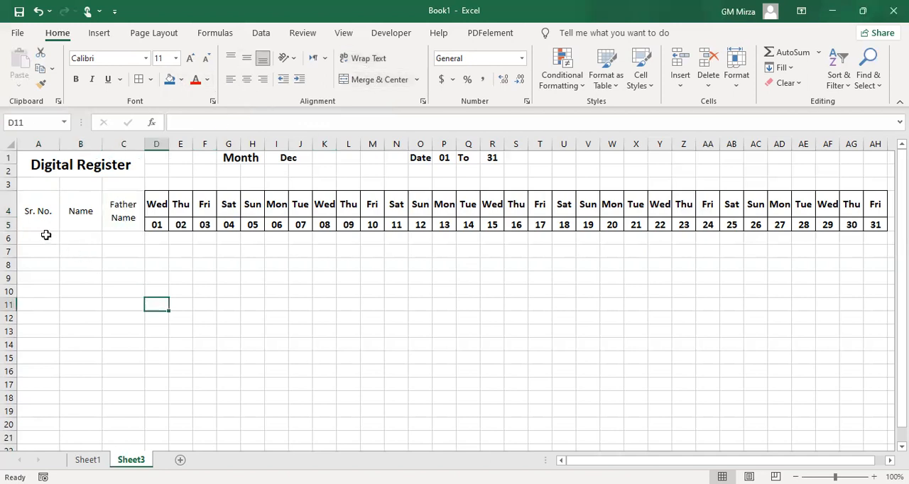
# Add borders to all cells of the register table A4:AH19
pyautogui.moveTo(27, 205); pyautogui.dragTo(84, 252)
pyautogui.moveTo(126, 283); pyautogui.dragTo(865, 407)
pyautogui.click(138, 80)
pyautogui.click(294, 300)
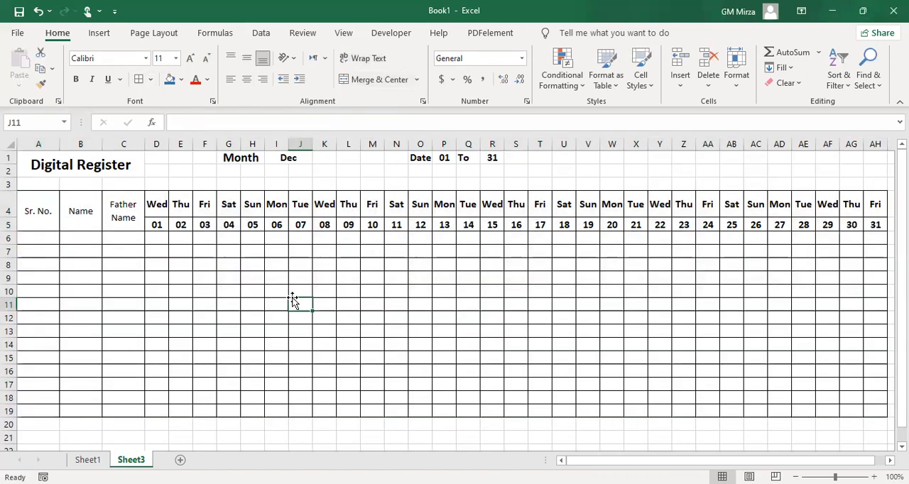
# Create a formula-based conditional formatting rule for D6 with the formula =D$4="Sun"
pyautogui.click(157, 240)
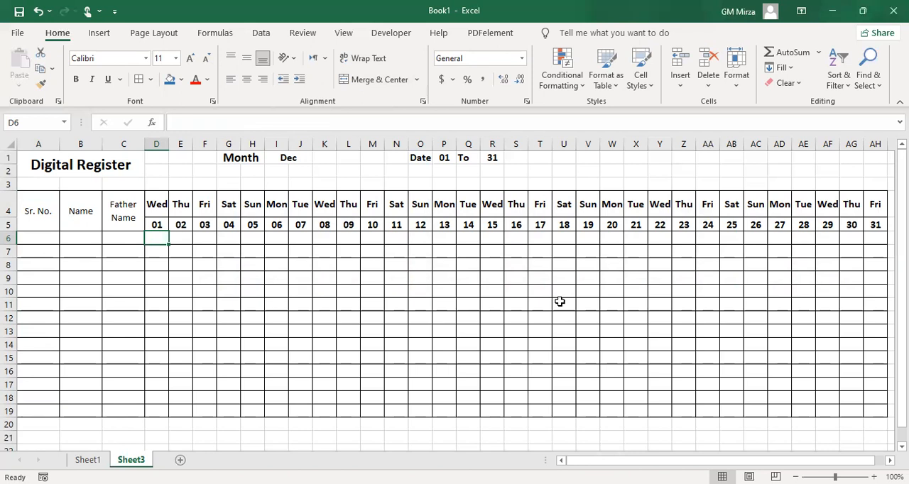
pyautogui.click(580, 92)
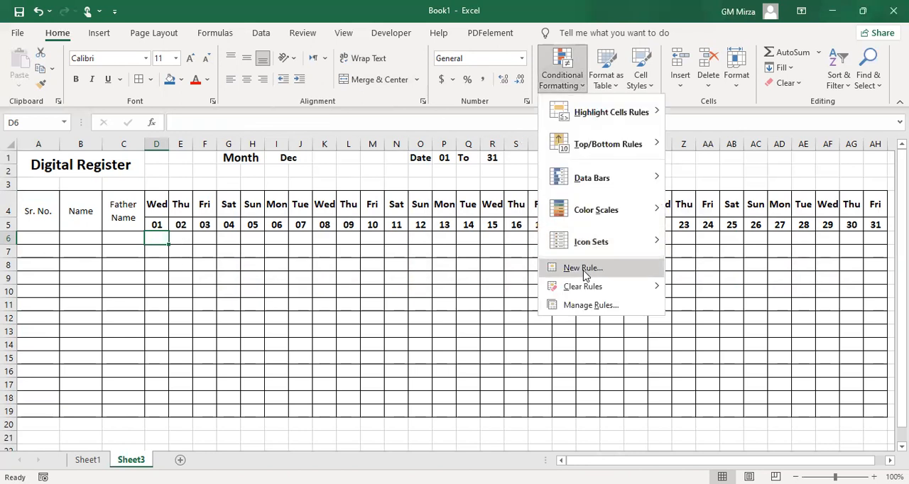
pyautogui.click(584, 269)
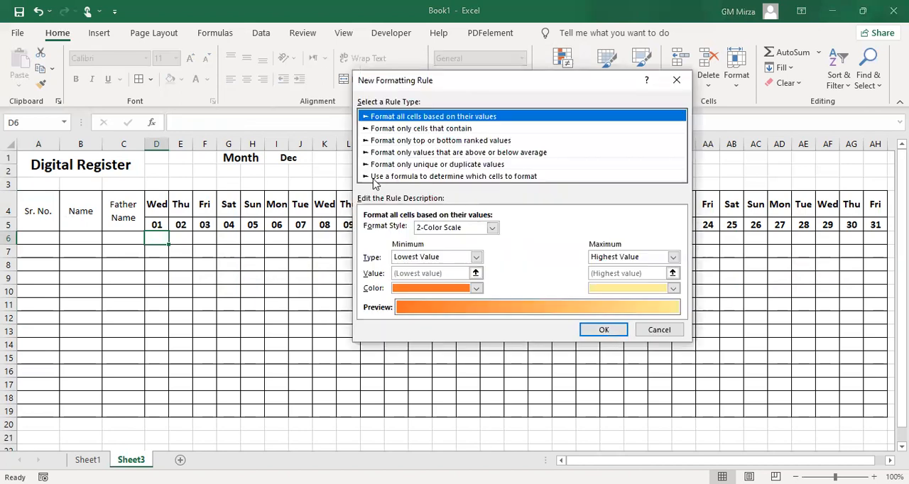
pyautogui.click(388, 177)
pyautogui.click(407, 228)
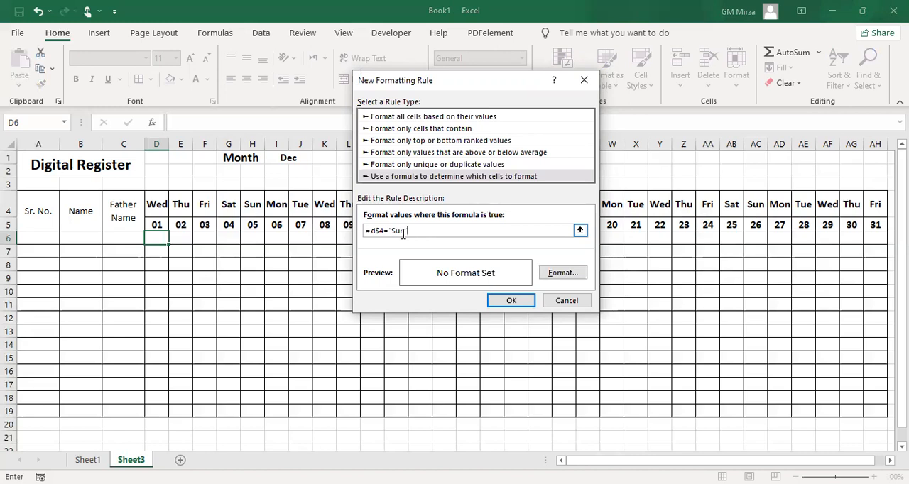
pyautogui.write('"')
# Give the Sunday rule a red background fill and apply it to D6
pyautogui.click(575, 274)
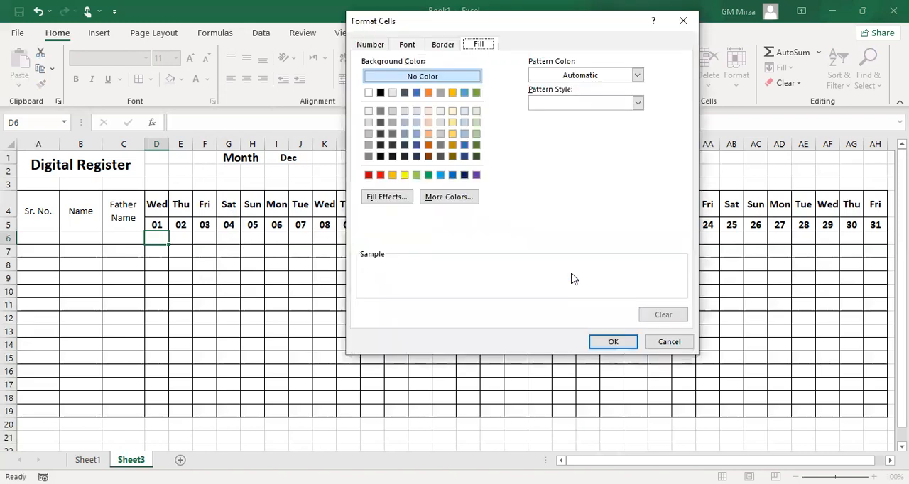
pyautogui.click(381, 175)
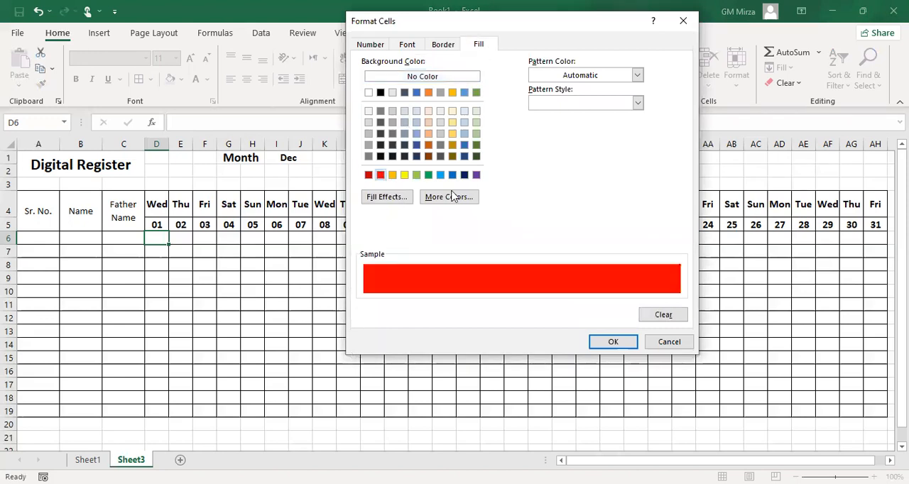
pyautogui.click(614, 343)
pyautogui.click(509, 301)
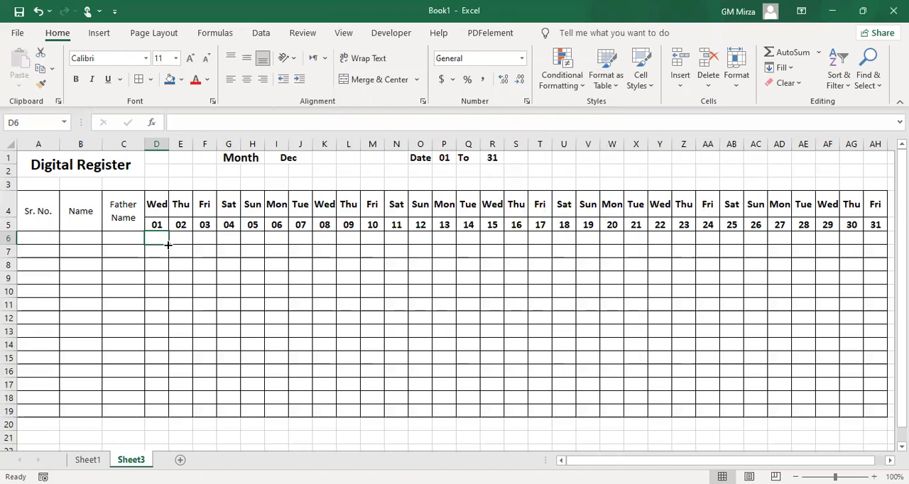
# Fill D6 with its Sunday formatting across to AH6 and down to row 19
pyautogui.moveTo(169, 245); pyautogui.dragTo(875, 250)
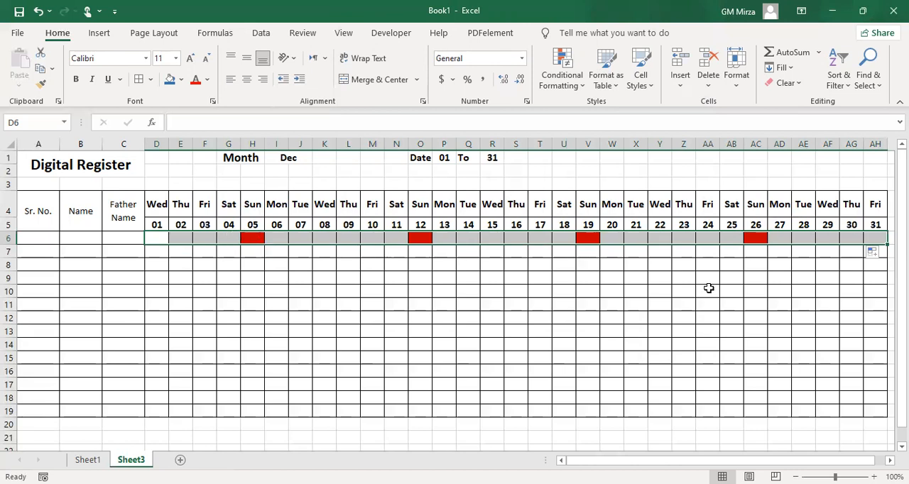
pyautogui.moveTo(888, 246); pyautogui.dragTo(756, 413)
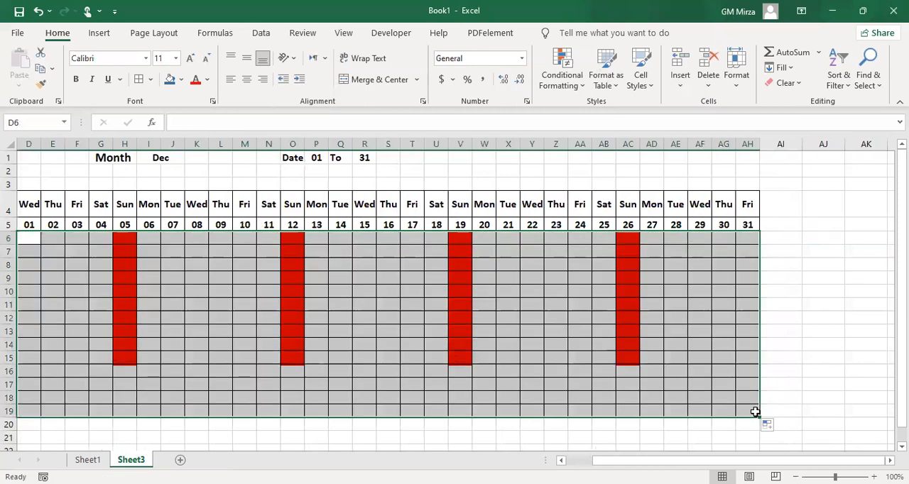
pyautogui.click(524, 332)
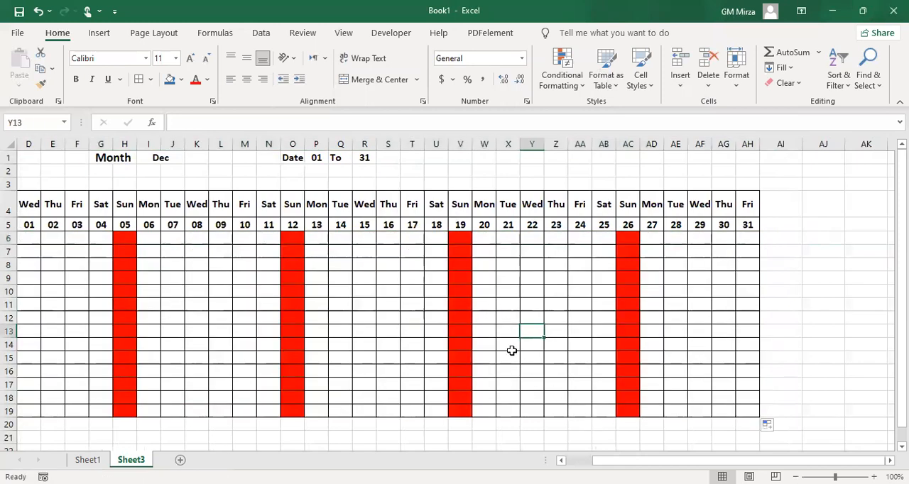
pyautogui.press('Home')
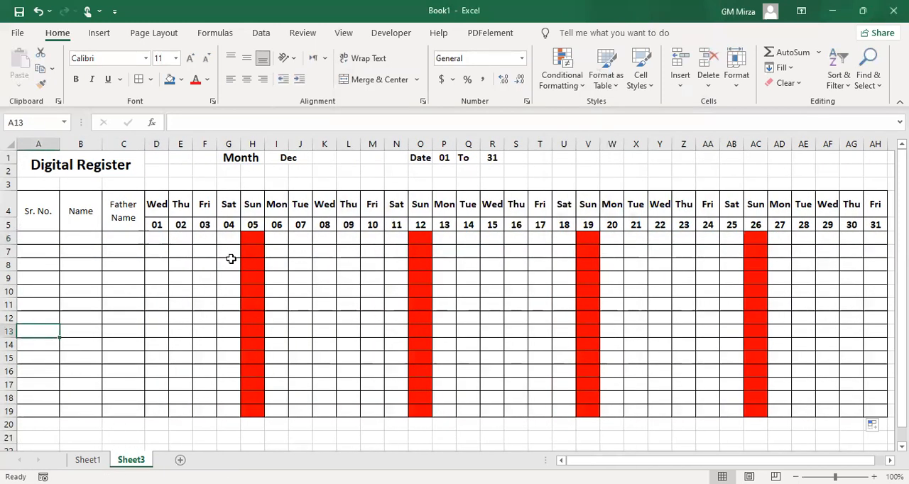
pyautogui.click(483, 288)
pyautogui.click(348, 304)
pyautogui.click(282, 283)
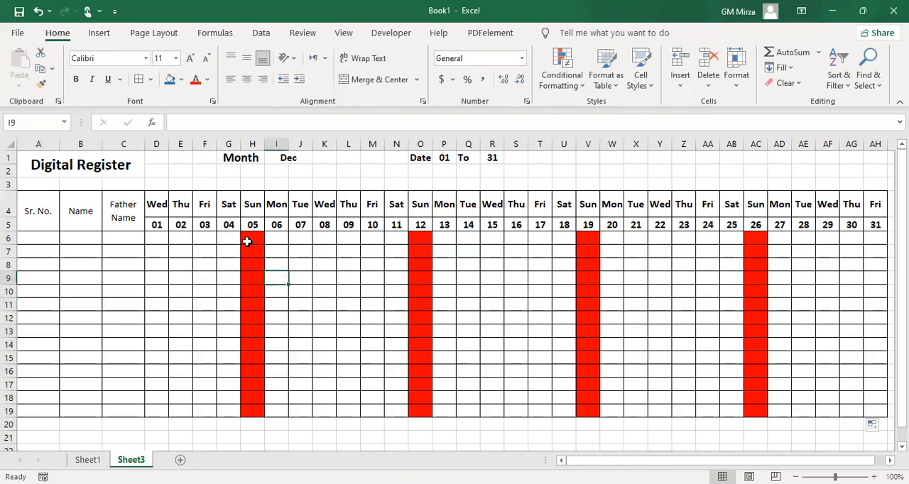
pyautogui.click(160, 238)
# Test the register's month dropdown by choosing Jun, Sep, Dec and Jun again
pyautogui.click(294, 158)
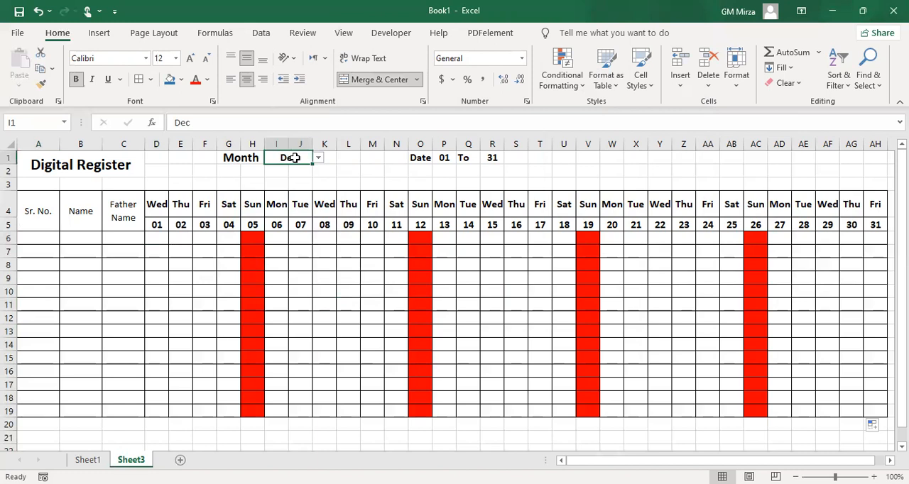
pyautogui.click(318, 158)
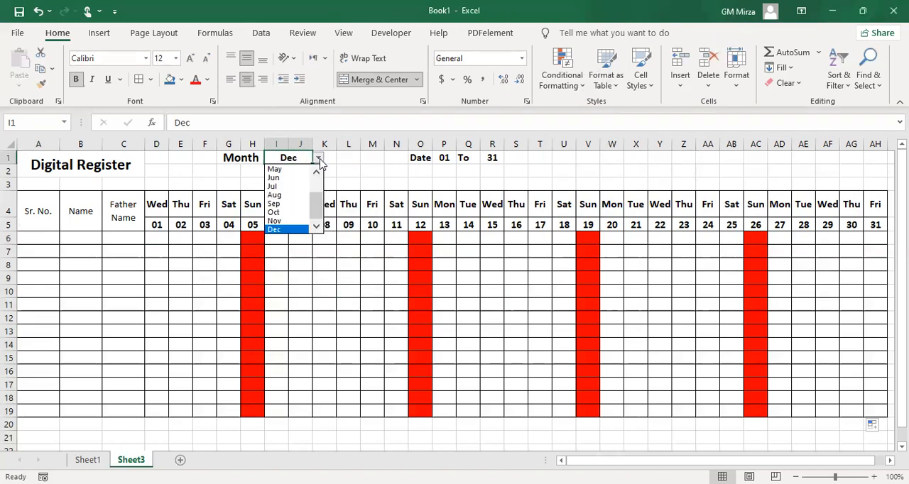
pyautogui.click(279, 178)
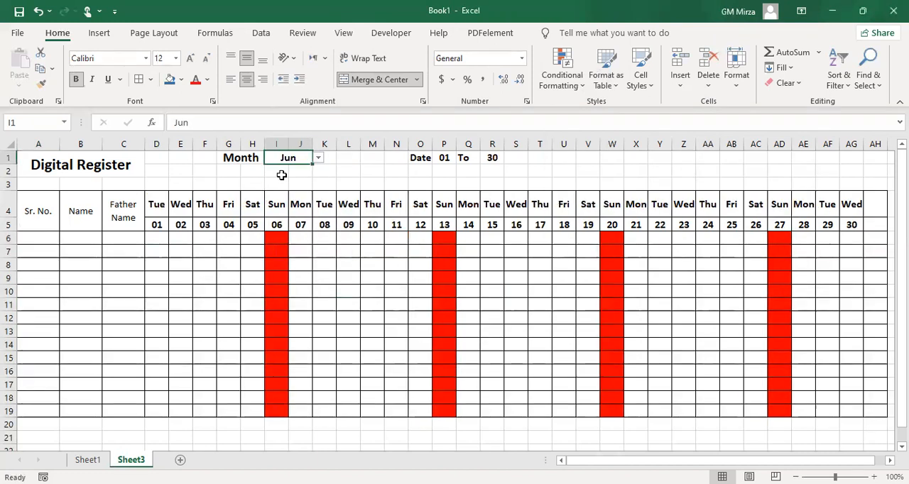
pyautogui.click(318, 157)
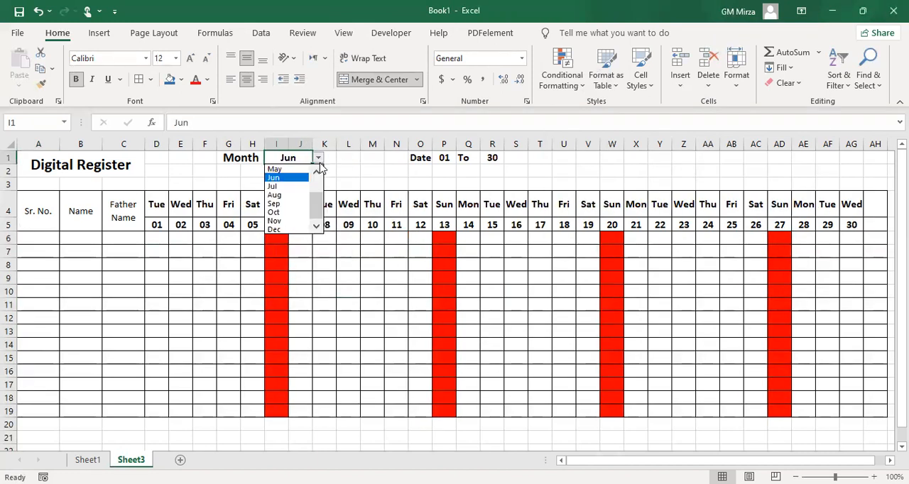
pyautogui.click(288, 205)
pyautogui.click(318, 157)
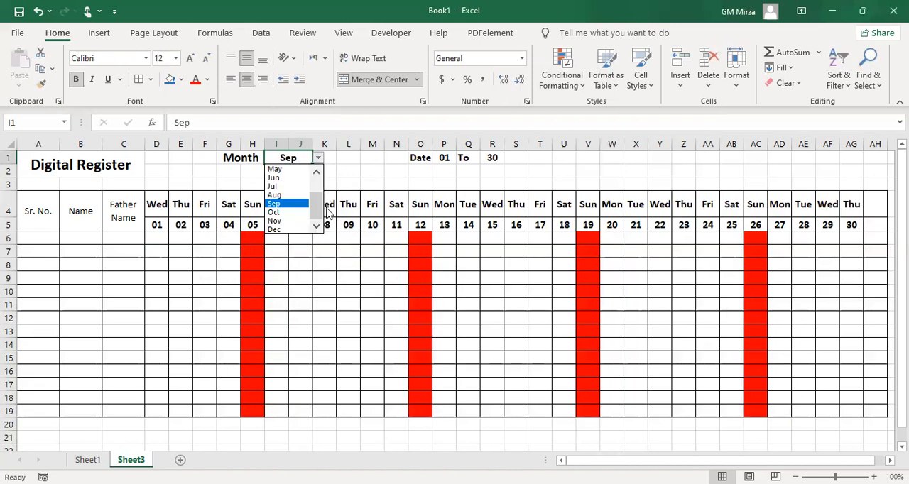
pyautogui.click(274, 229)
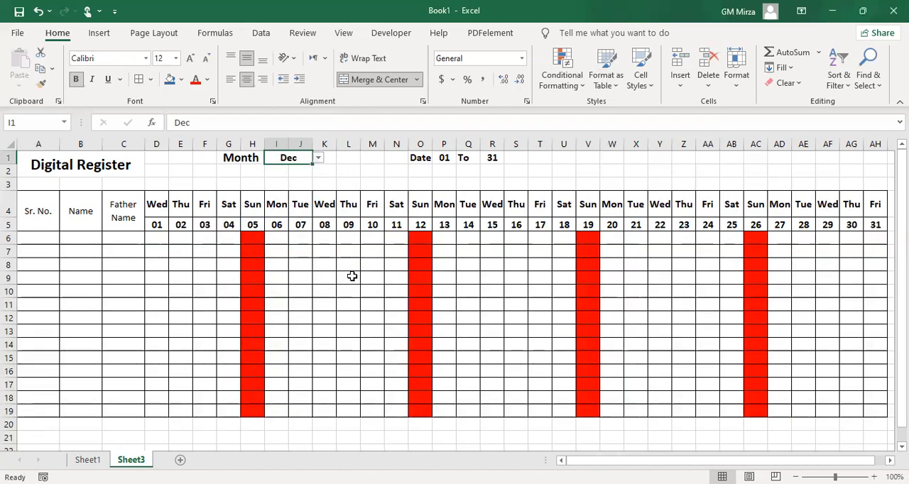
pyautogui.click(318, 157)
pyautogui.click(274, 178)
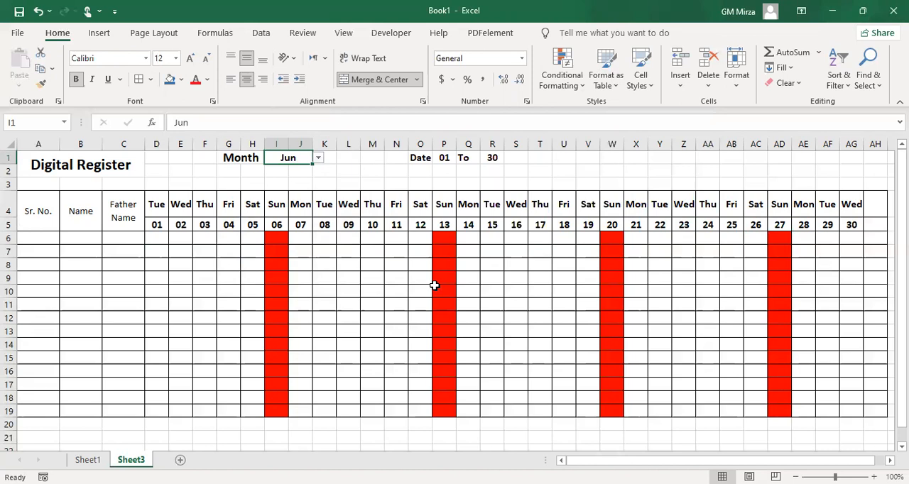
# Rotate the weekday names in D4:AH4 upward
pyautogui.moveTo(156, 204); pyautogui.dragTo(867, 205)
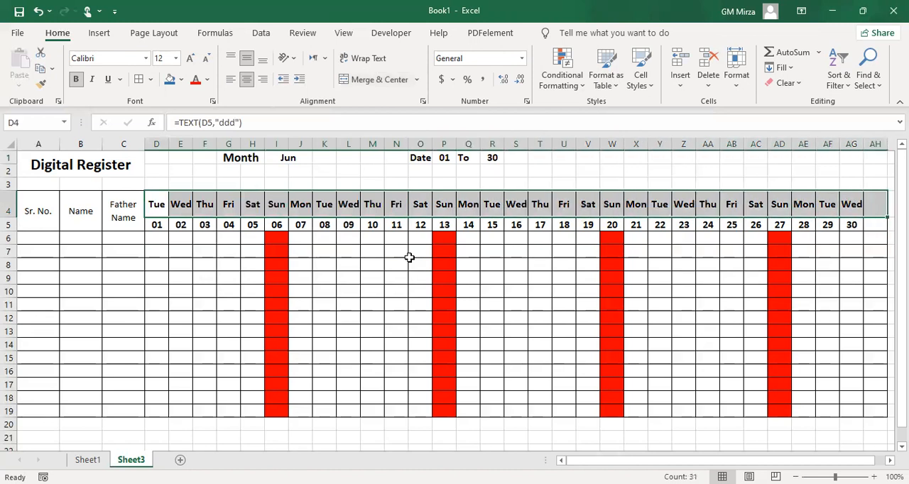
pyautogui.click(293, 63)
pyautogui.click(311, 135)
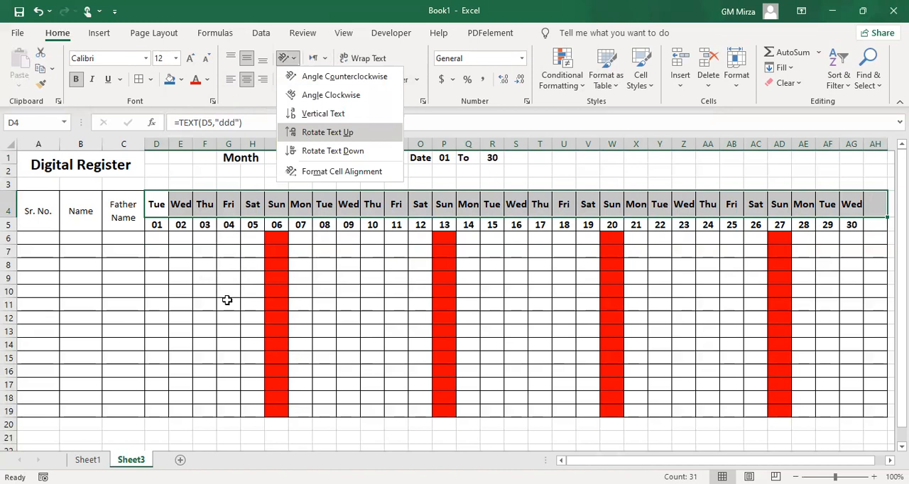
pyautogui.click(208, 303)
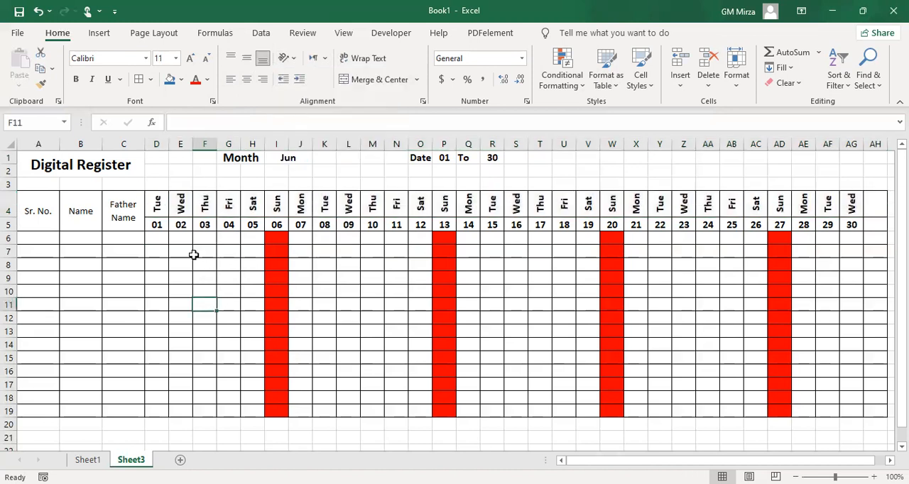
# Make the Sr. No., Name and Father Name headers bold and increase their font size one step
pyautogui.moveTo(33, 208); pyautogui.dragTo(131, 216)
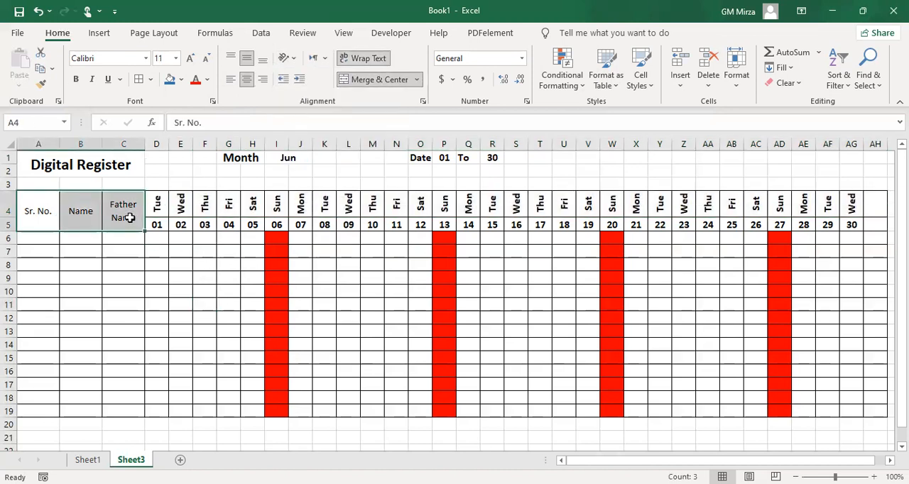
pyautogui.hotkey('ctrl', 'b')
pyautogui.click(190, 62)
pyautogui.click(210, 288)
pyautogui.click(326, 252)
# Enter p in each cell of D6:O6 as trial attendance, including the Sunday column, and clear those entries
pyautogui.click(161, 238)
pyautogui.write('p')
pyautogui.press('Tab')
pyautogui.write('p\tp\tp\tp\tp\tp\tp\tp\tp\tp\tp')
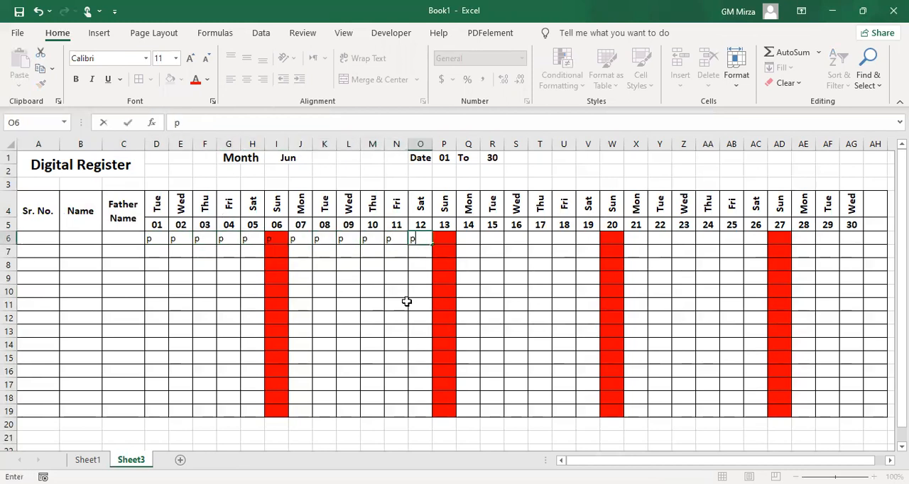
pyautogui.press('Return')
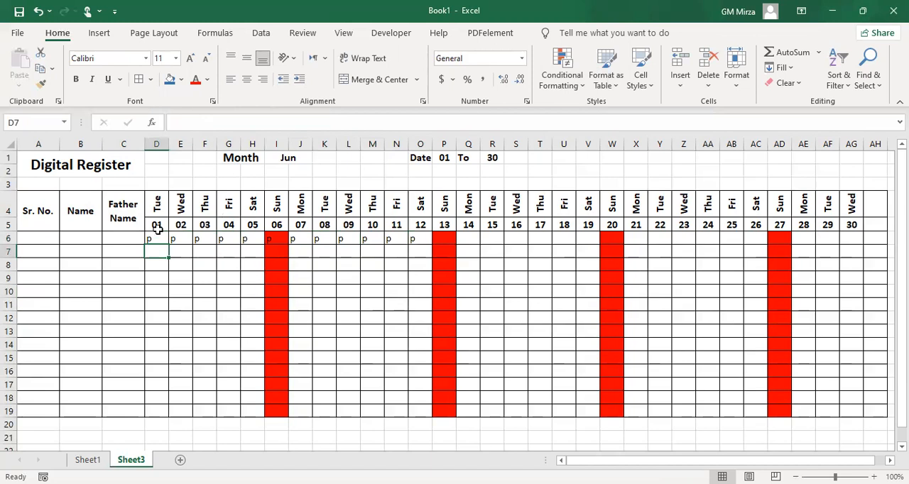
pyautogui.moveTo(155, 238); pyautogui.dragTo(415, 241)
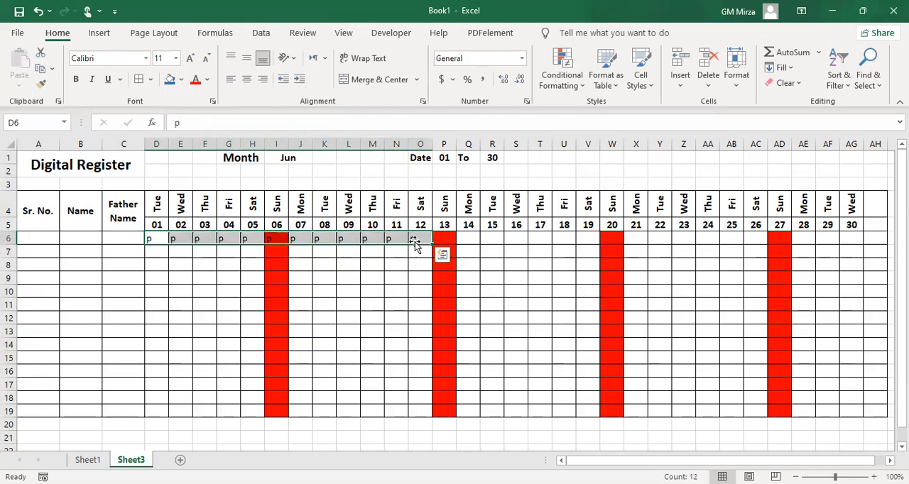
pyautogui.press('Delete')
pyautogui.click(358, 297)
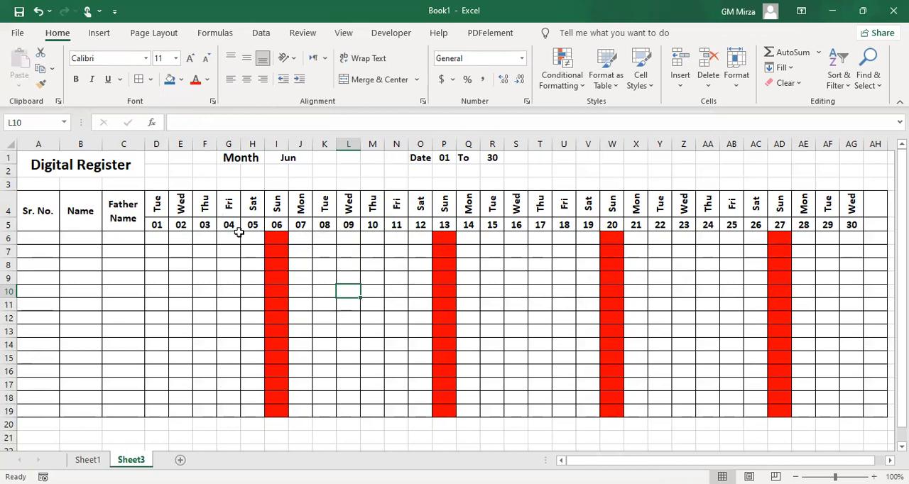
# Set the register's month to Dec
pyautogui.click(292, 160)
pyautogui.click(317, 160)
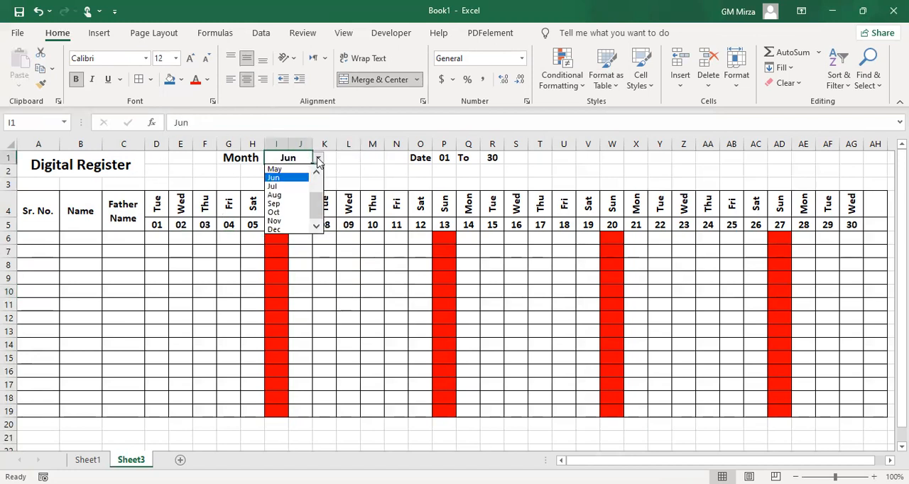
pyautogui.click(288, 233)
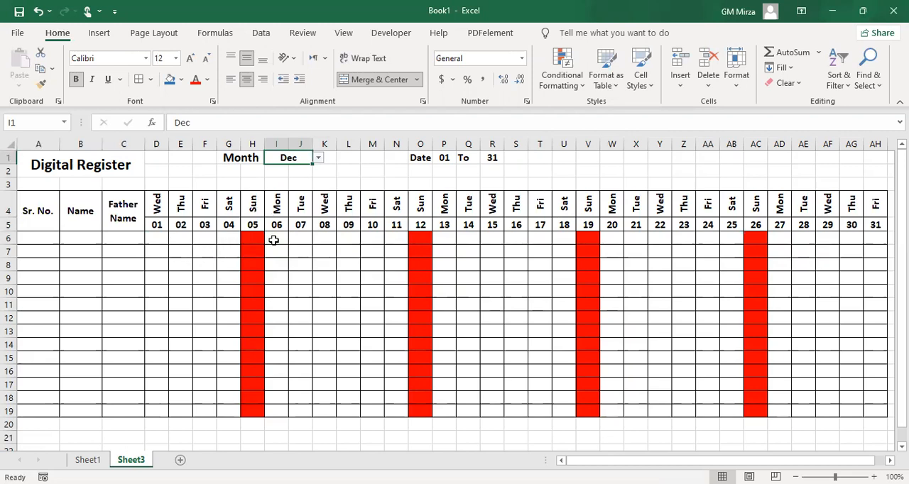
# Set up a custom data validation rule for D6 with the formula =d$4<>"Sun"
pyautogui.click(161, 244)
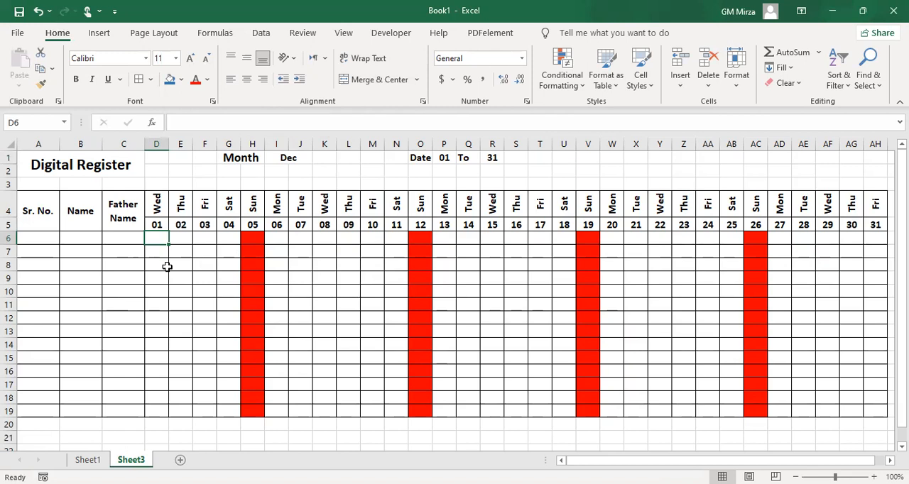
pyautogui.click(260, 34)
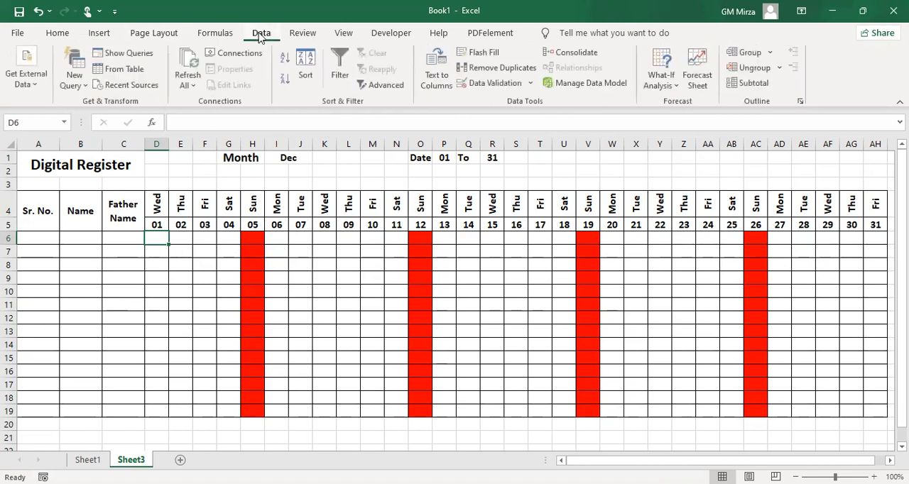
pyautogui.click(505, 87)
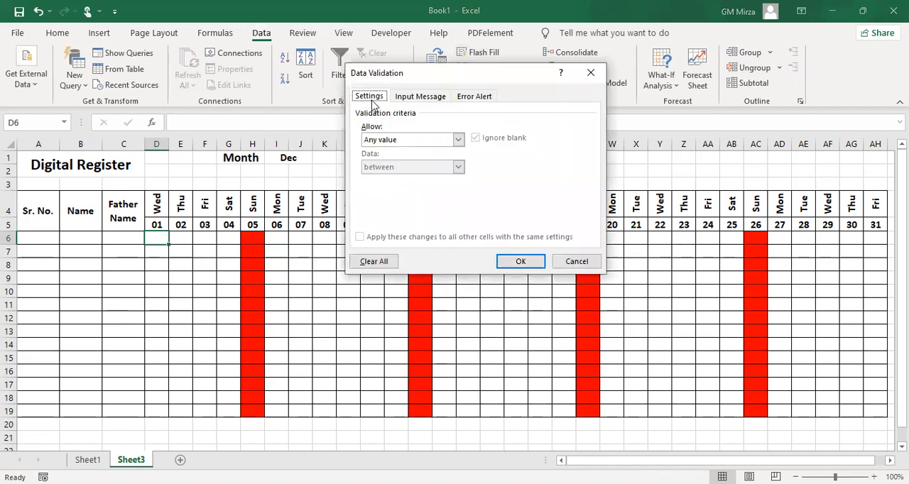
pyautogui.click(406, 142)
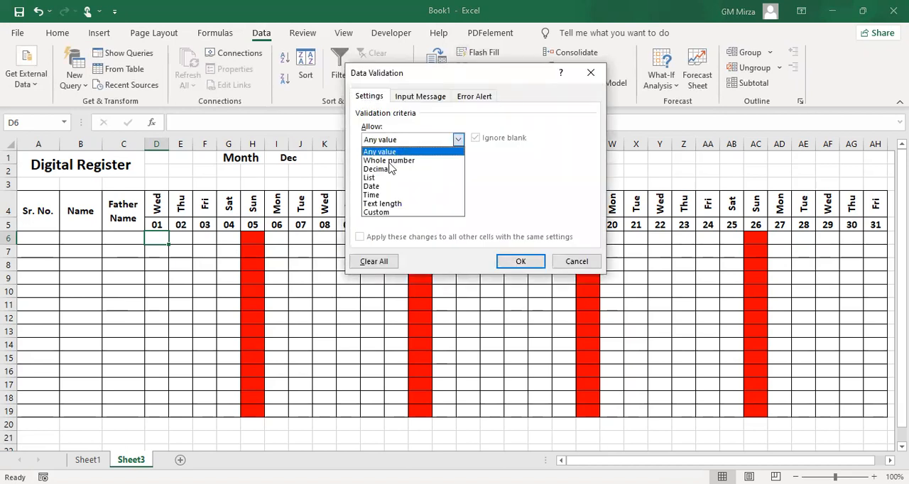
pyautogui.click(385, 212)
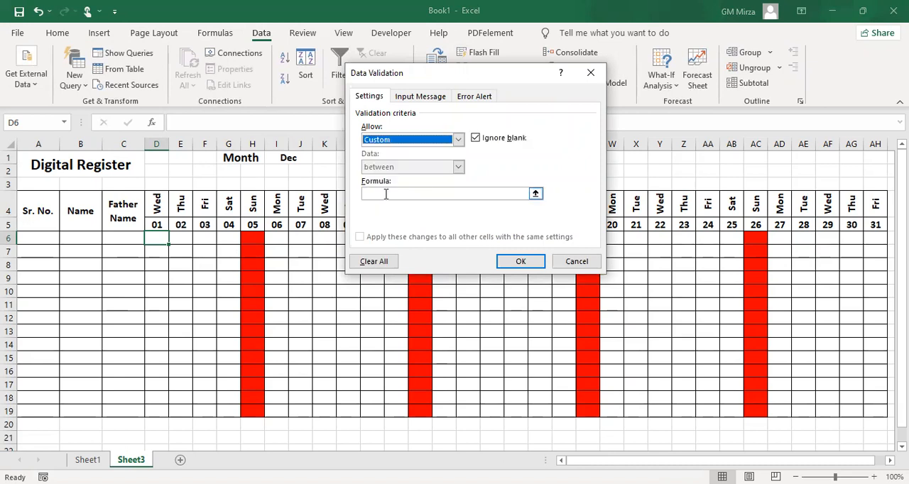
pyautogui.click(386, 194)
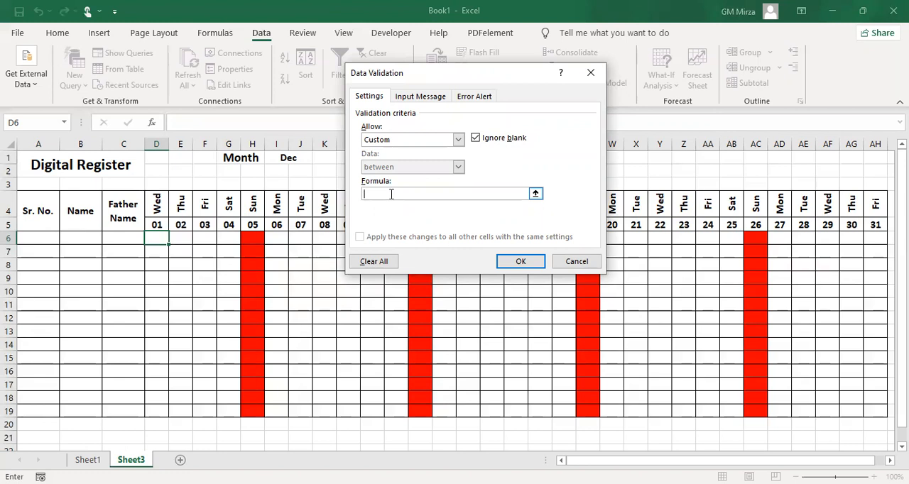
pyautogui.write('=d$4<>')
pyautogui.write('"Sun"')
# Add the error message "Today is Sunday" to D6's validation alert and apply the rule
pyautogui.click(474, 96)
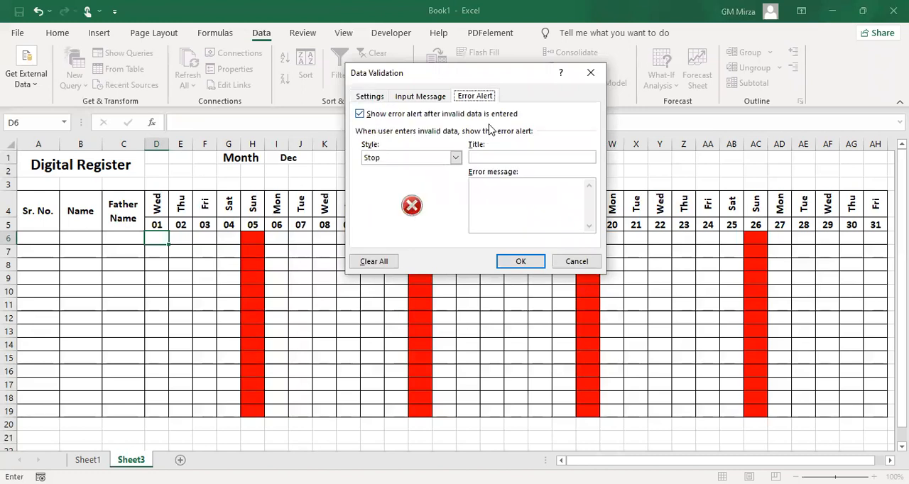
pyautogui.click(496, 190)
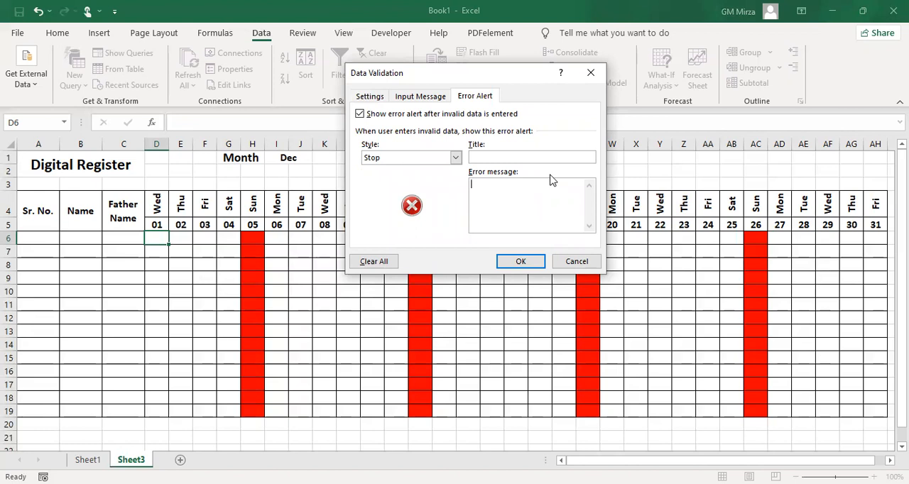
pyautogui.write('Today is Sunday')
pyautogui.click(523, 261)
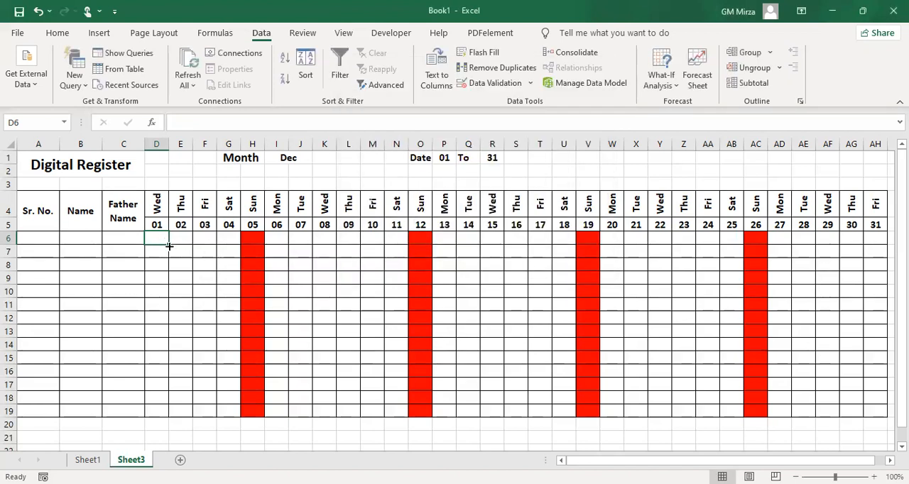
# Fill D6 with its validation rule across to AH6 and down to row 19
pyautogui.moveTo(169, 246); pyautogui.dragTo(762, 417)
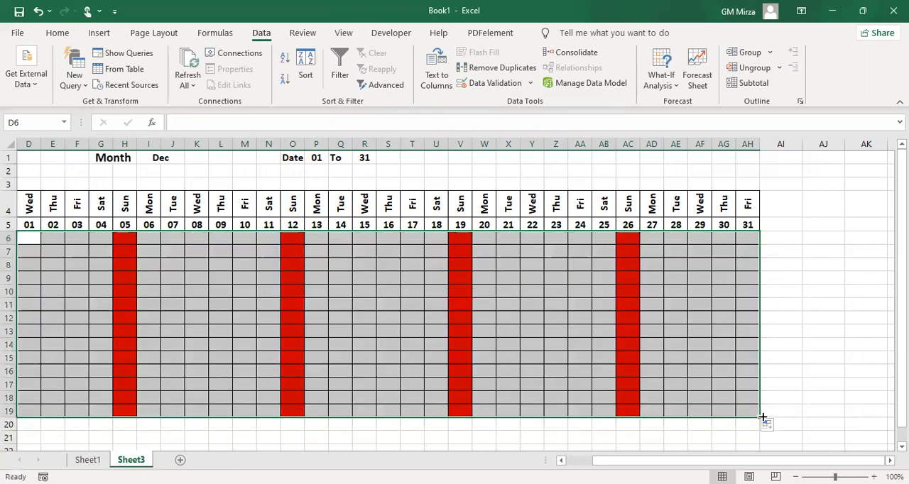
pyautogui.click(532, 332)
pyautogui.click(397, 330)
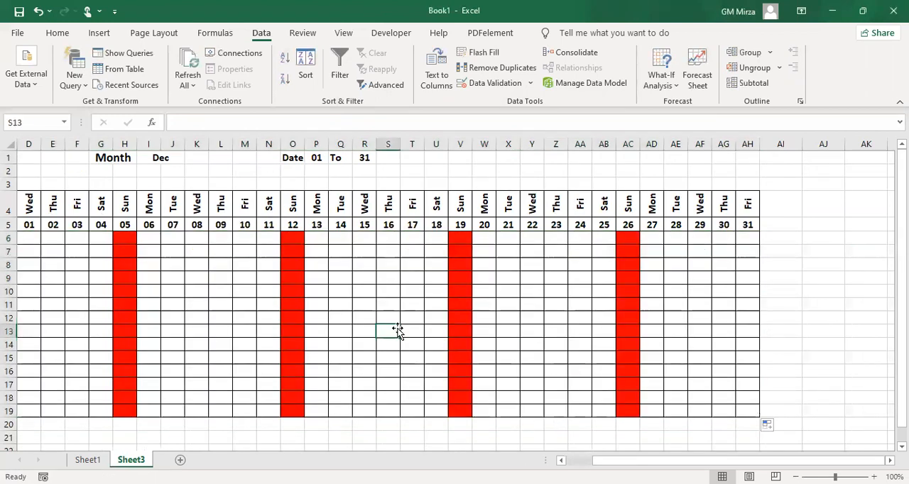
pyautogui.press('Home')
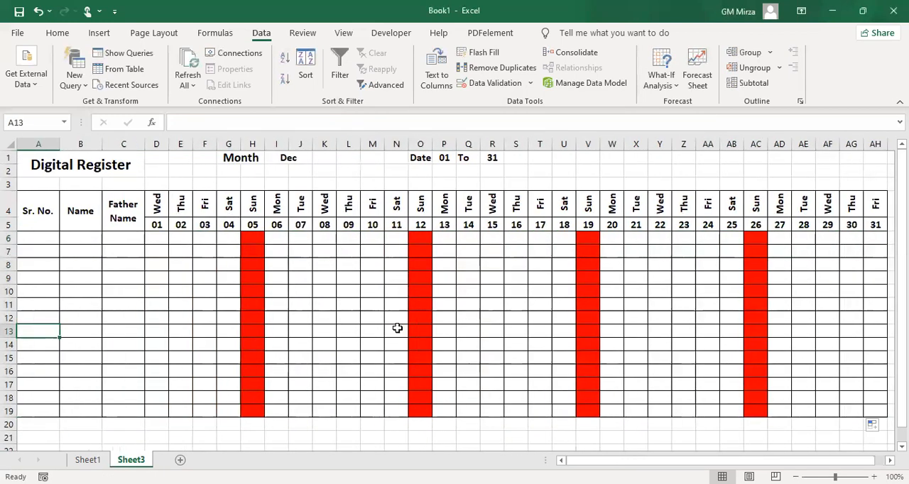
# Enter p as the attendance mark in D6:G6, for dates 01 to 04
pyautogui.click(161, 240)
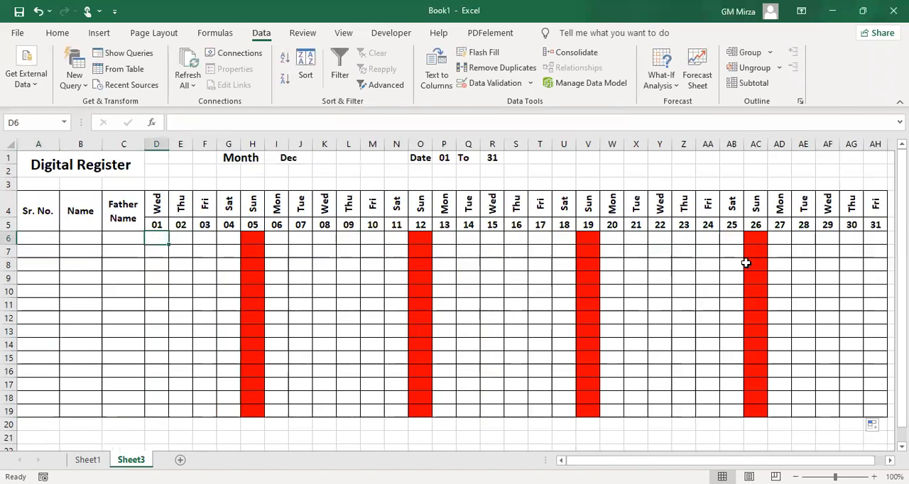
pyautogui.write('p')
pyautogui.press('Tab')
pyautogui.write('p')
pyautogui.press('Tab')
pyautogui.write('p')
pyautogui.press('Tab')
pyautogui.write('p')
pyautogui.press('Tab')
# Test the Sunday restriction by trying to enter p in H6 and O6, cancelling each entry
pyautogui.write('p')
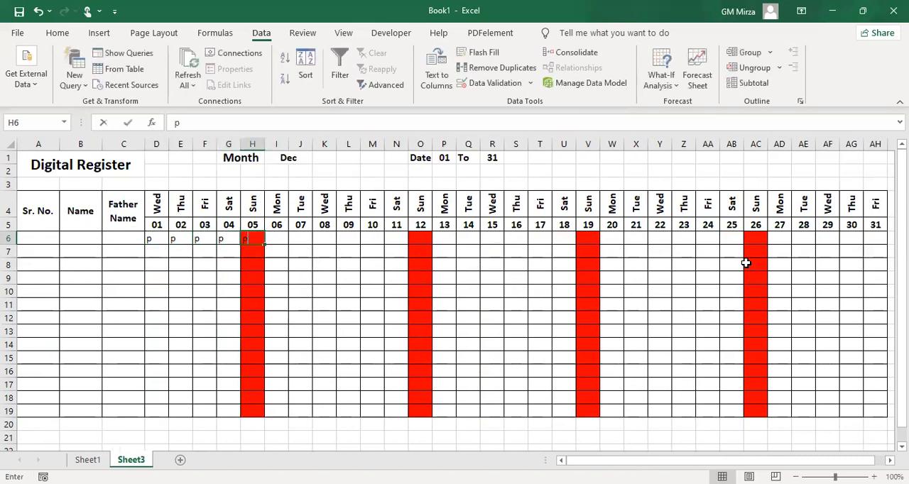
pyautogui.press('Tab')
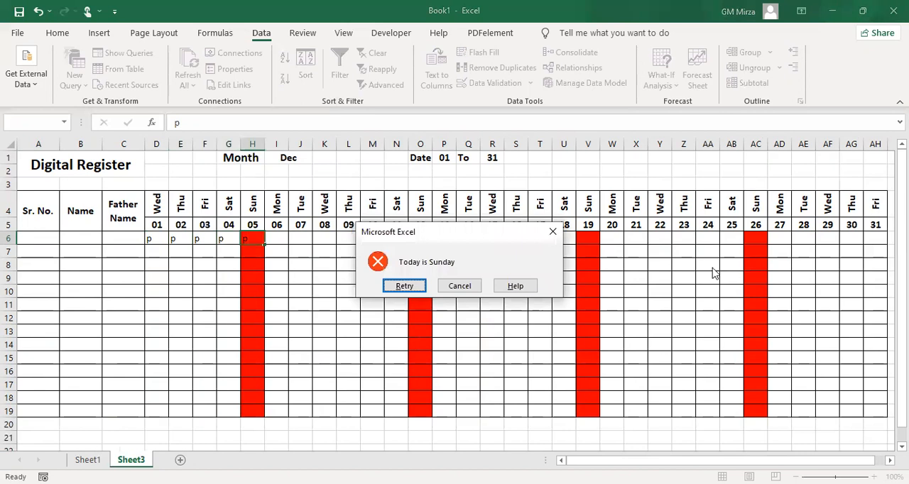
pyautogui.click(465, 286)
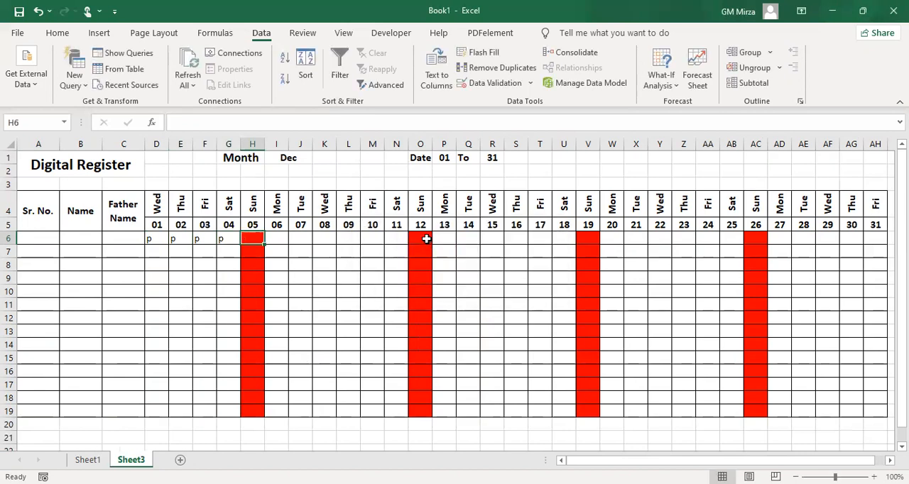
pyautogui.click(420, 238)
pyautogui.write('p')
pyautogui.press('Tab')
pyautogui.click(464, 286)
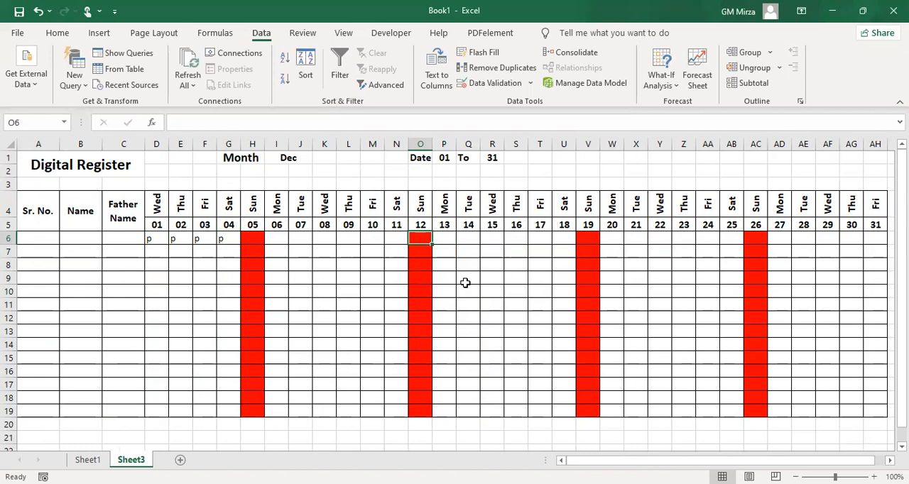
# Change the register's month in I1 to Nov
pyautogui.click(288, 157)
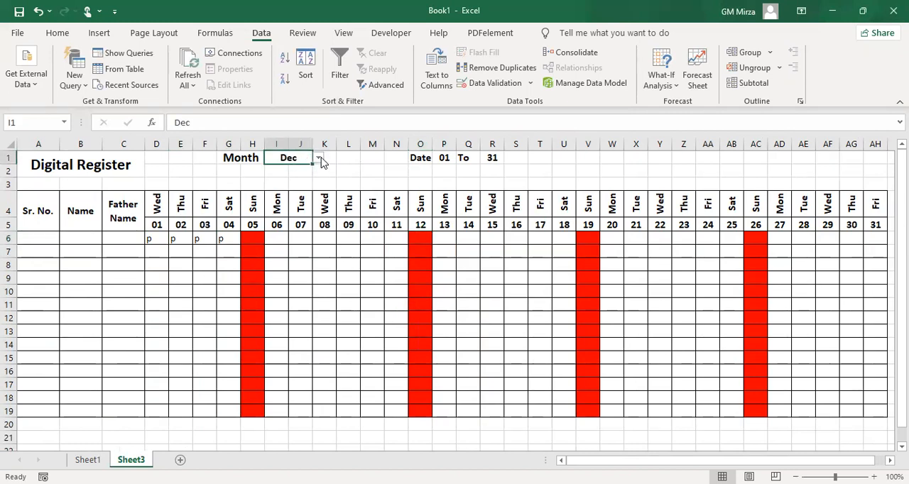
pyautogui.click(319, 157)
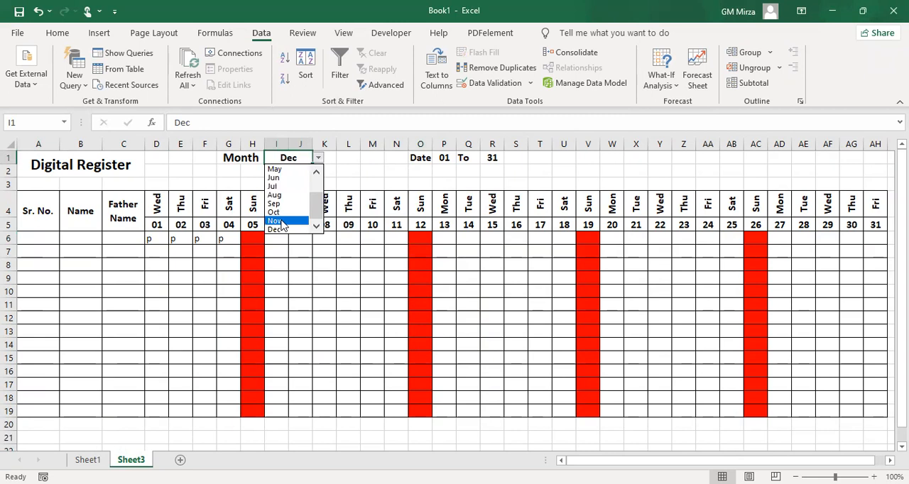
pyautogui.click(275, 221)
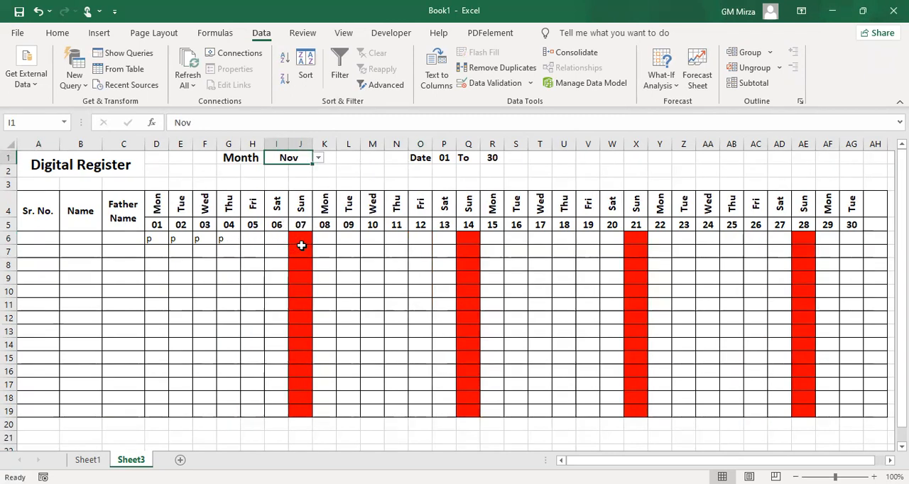
# Enter p as the attendance mark in H6 and I6, for dates 05 and 06
pyautogui.click(248, 240)
pyautogui.write('p')
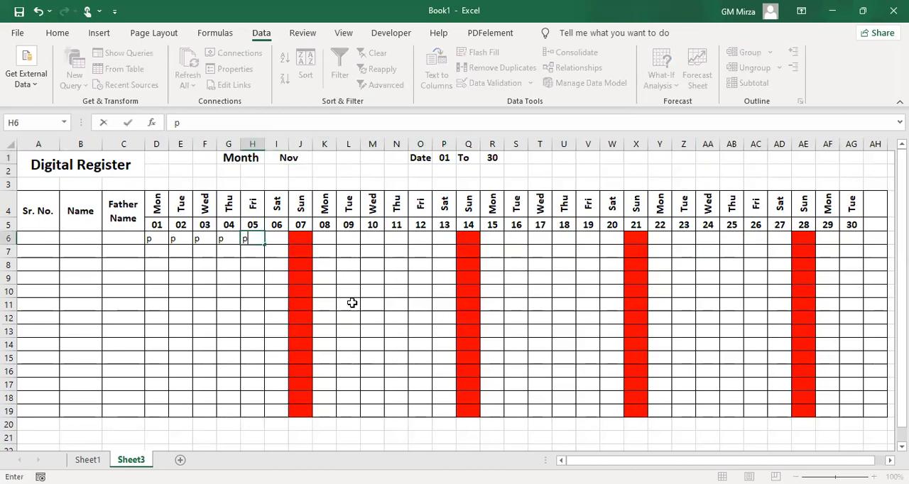
pyautogui.press('Tab')
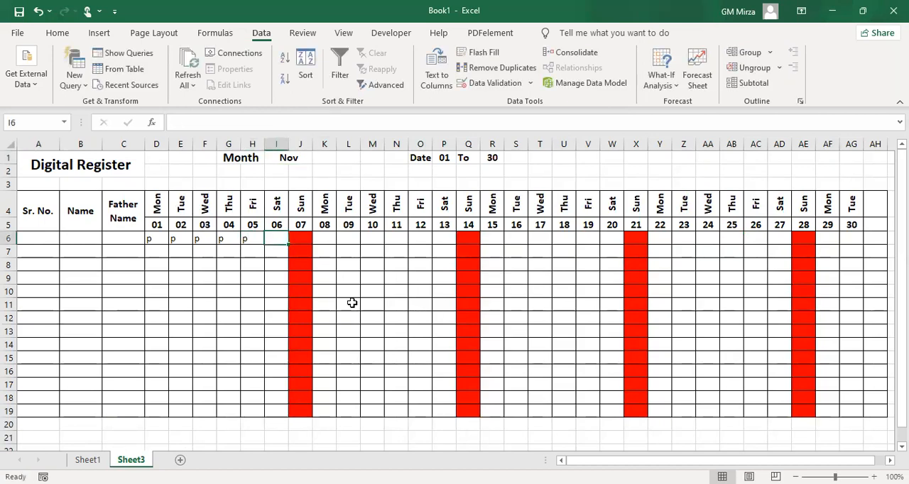
pyautogui.write('p')
pyautogui.press('Tab')
# Test the Sunday restriction for November by trying to enter p in J6, cancelling the entry
pyautogui.write('p')
pyautogui.press('Tab')
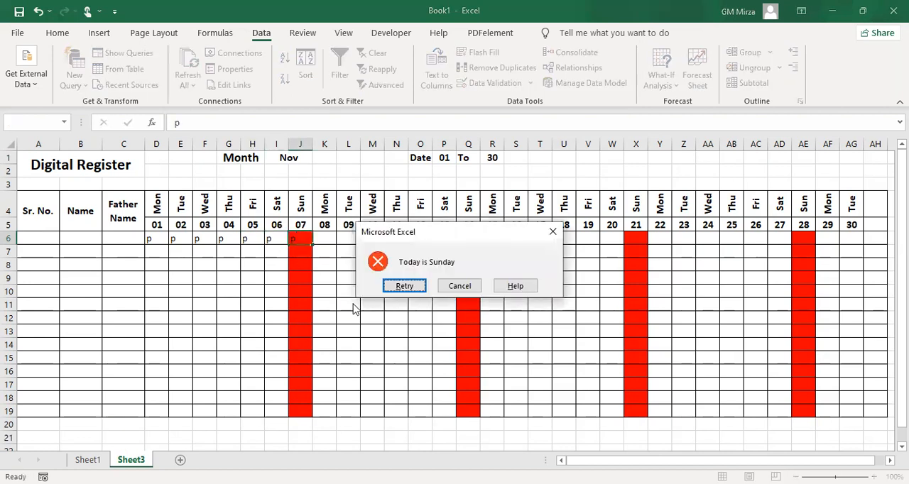
pyautogui.click(458, 288)
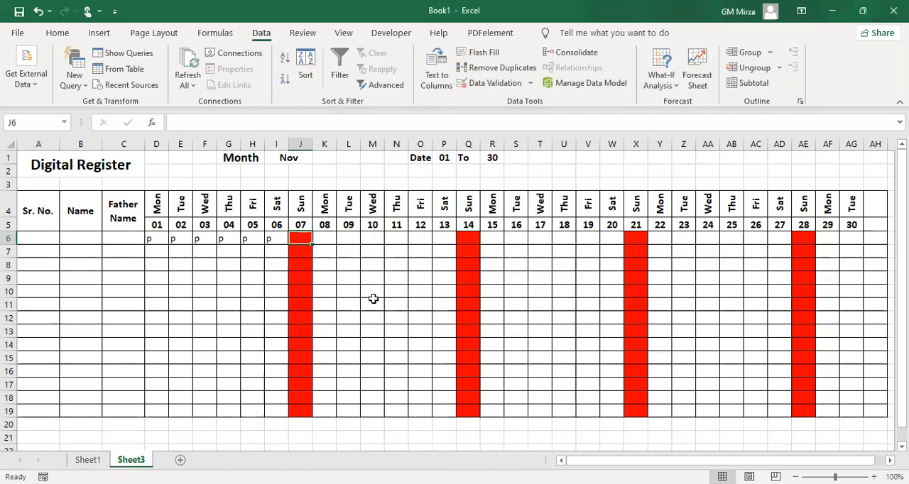